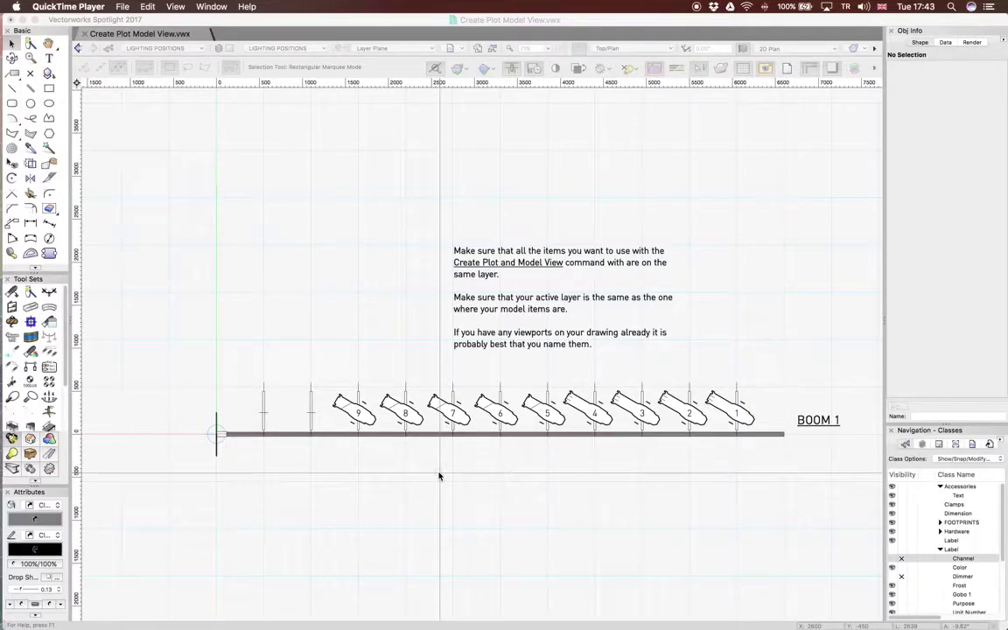
Step: Hide Design Layer-1, which holds the instruction note, using the Visibility tool in Layers mode
scroll(440, 476, "down", 2)
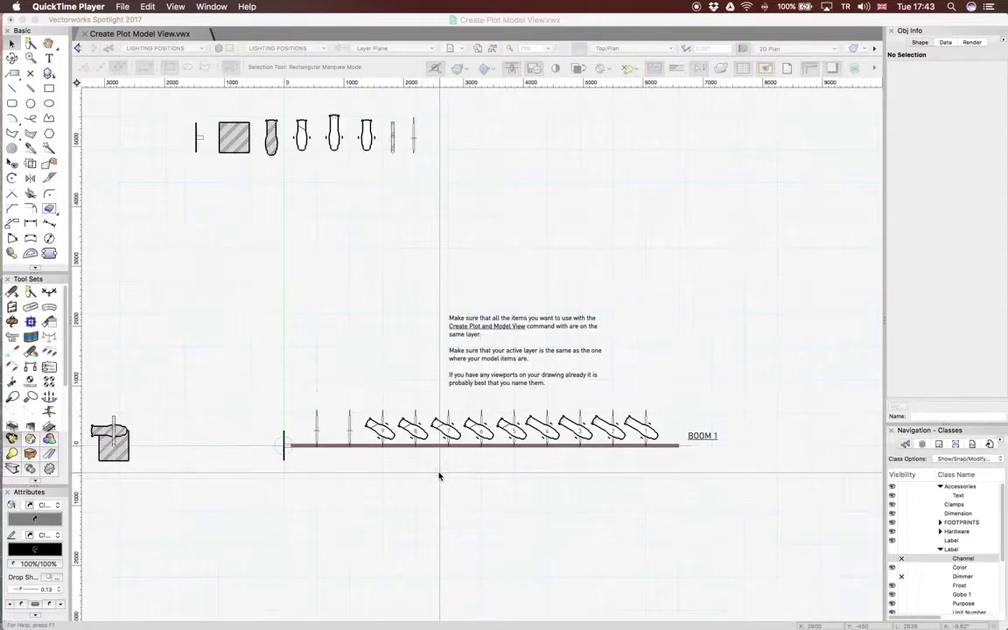
scroll(603, 394, "up", 5)
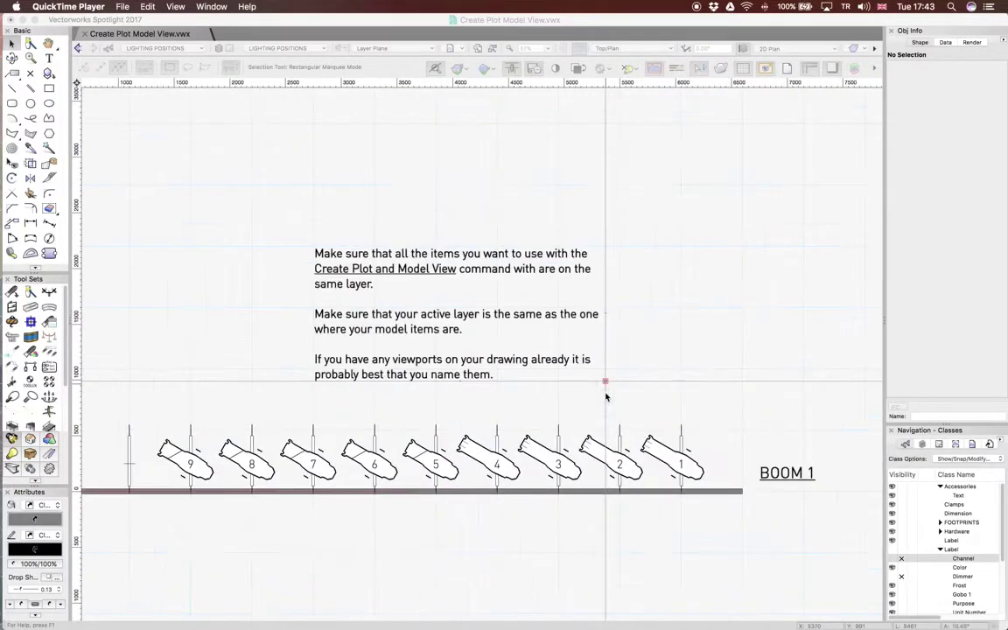
scroll(393, 316, "up", 1)
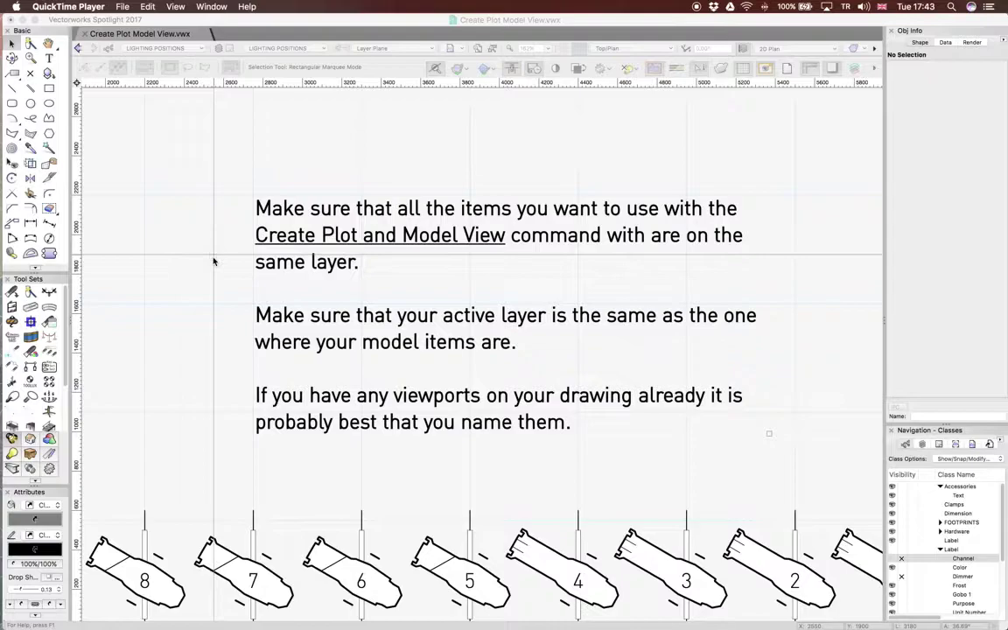
scroll(214, 261, "down", 2)
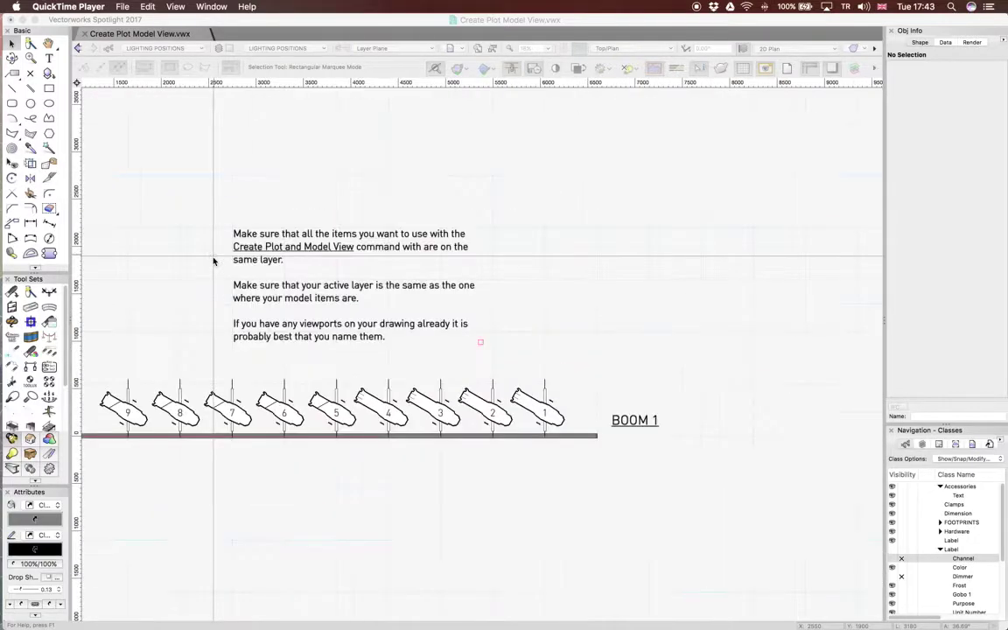
left_click(593, 437)
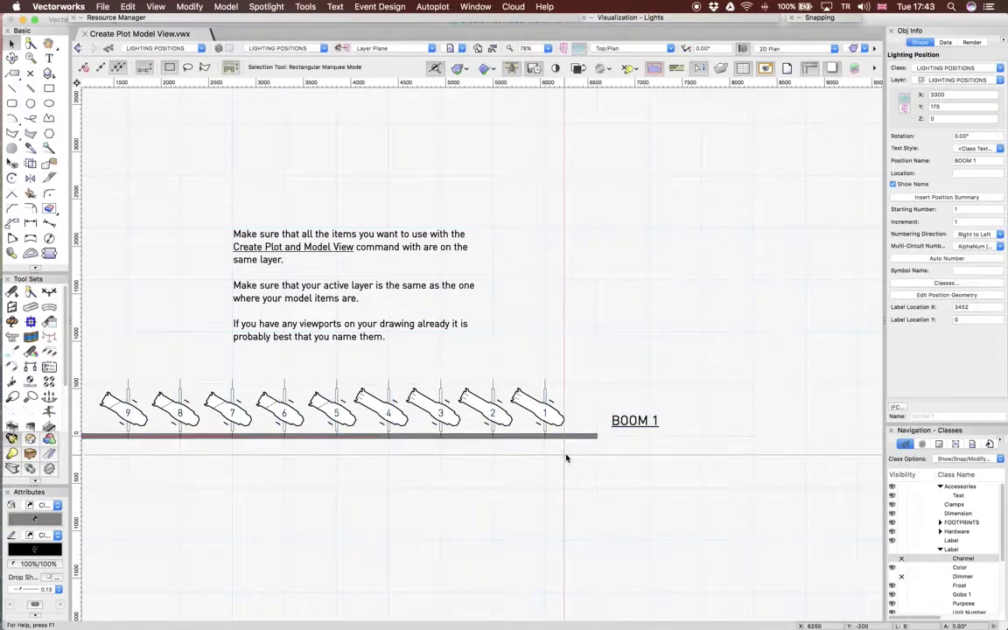
left_click(565, 456)
double_click(319, 16)
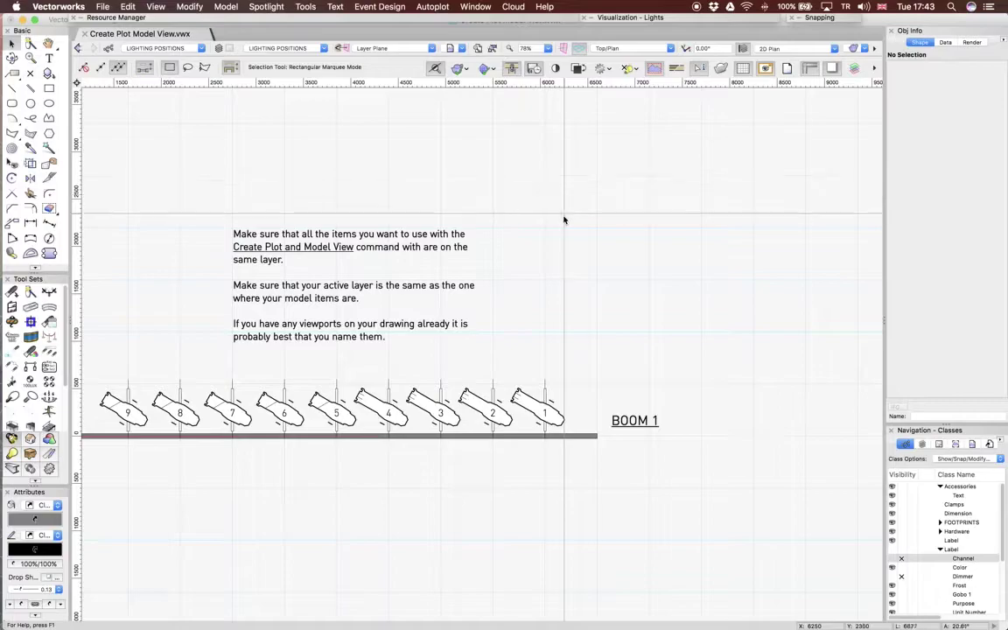
middle_click_drag(563, 217, 806, 216)
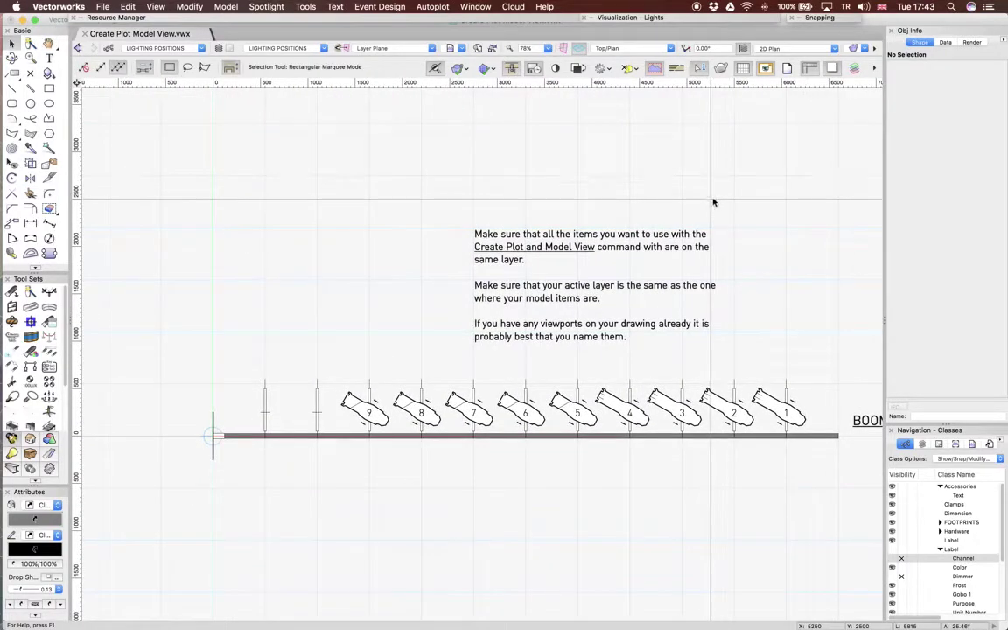
key("shift+v")
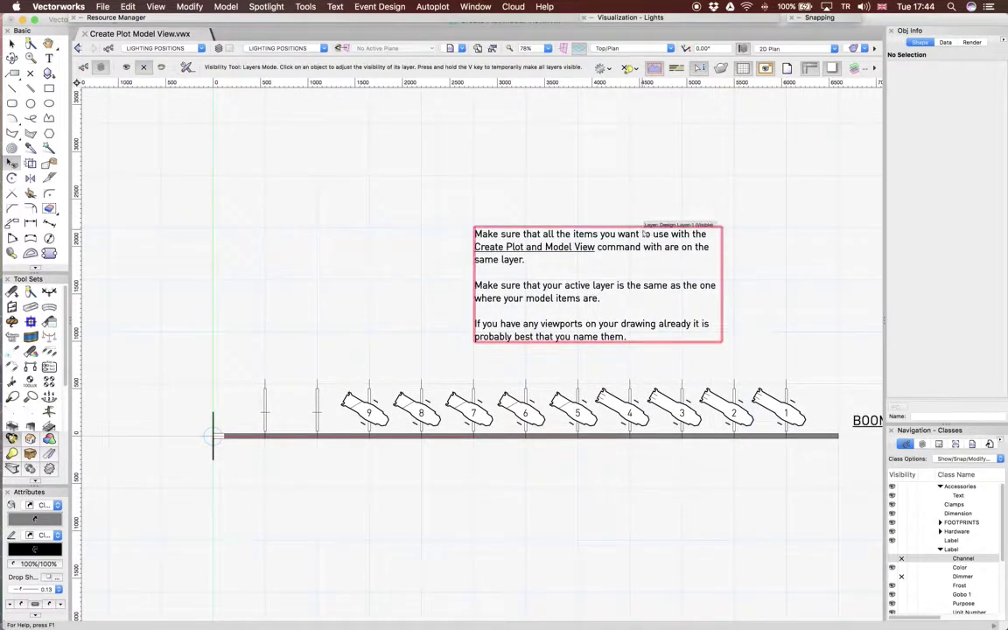
left_click(641, 234)
Step: Hide the LIGHTING layer holding the other lights, then return to the Selection tool
scroll(641, 234, "down", 5)
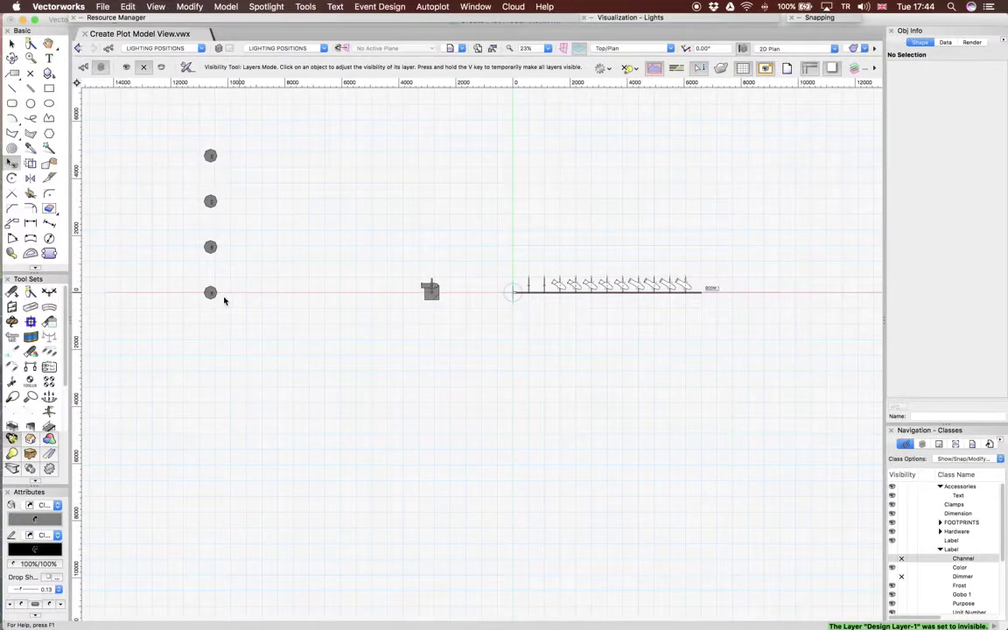
scroll(312, 305, "up", 2)
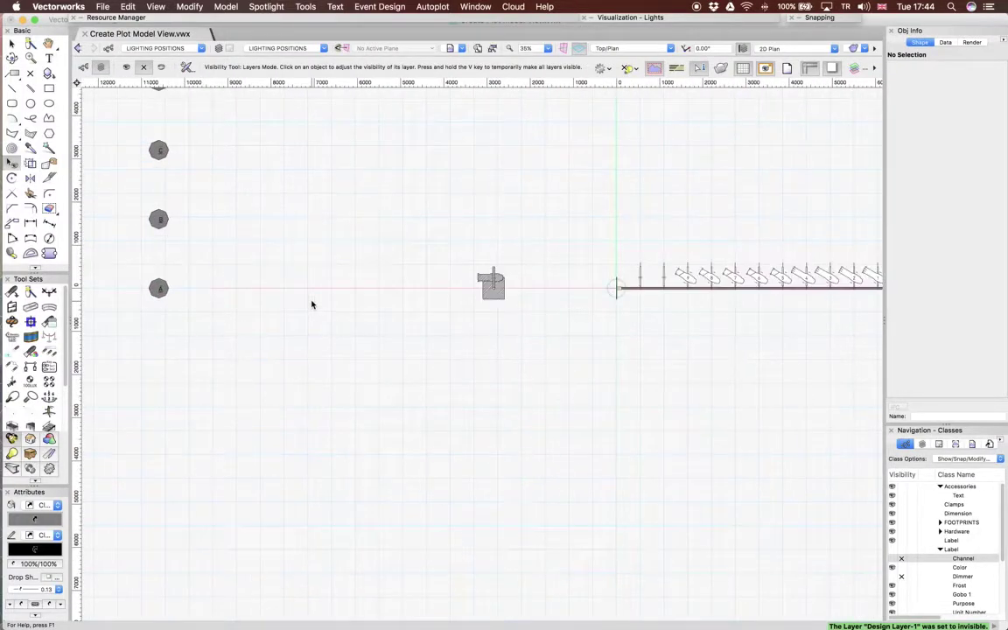
left_click(163, 290)
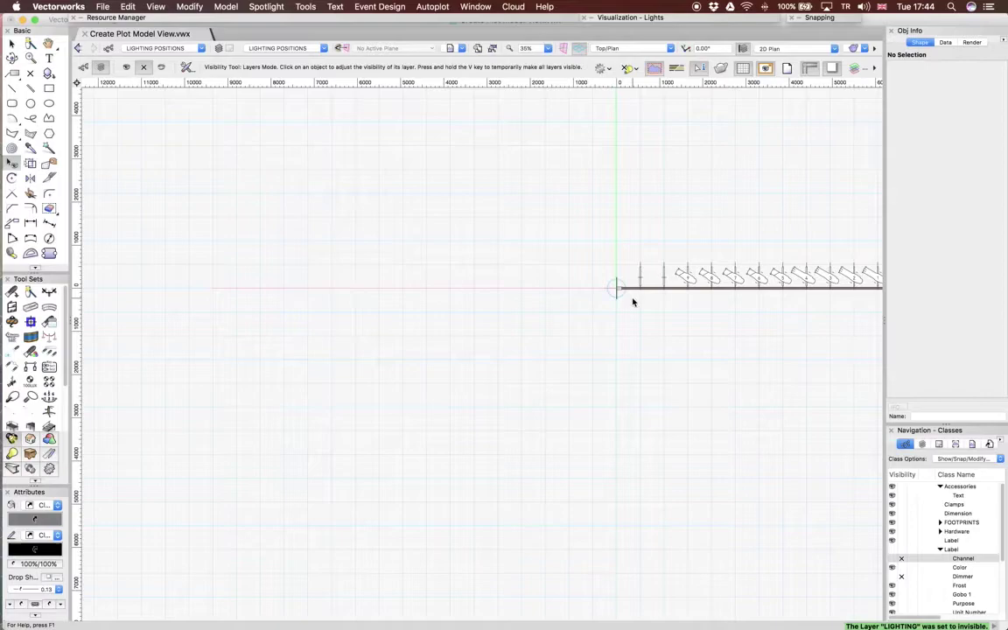
scroll(631, 297, "down", 2)
scroll(783, 315, "up", 3)
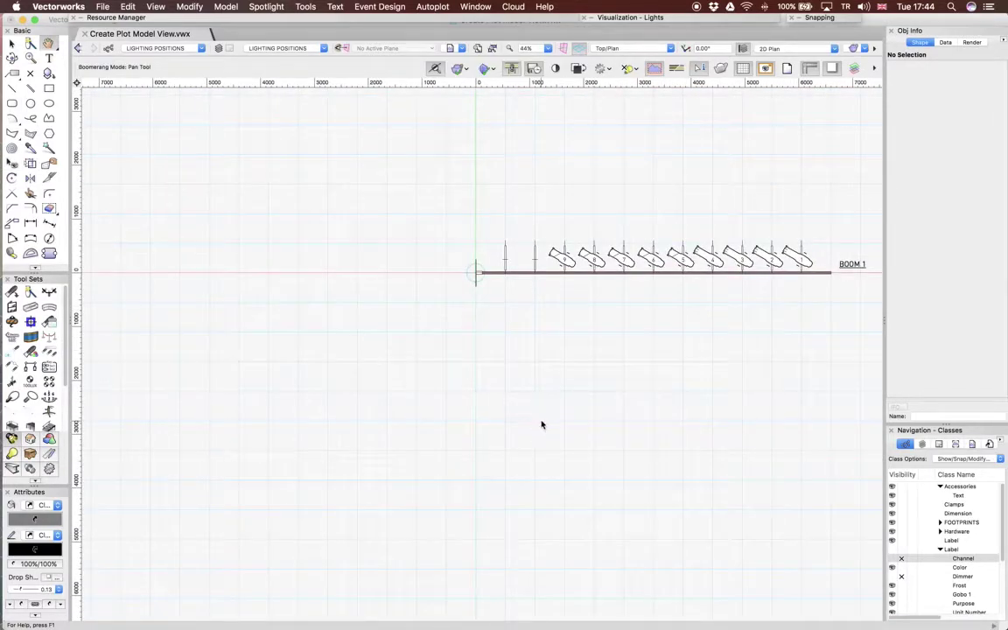
key("space")
scroll(782, 168, "up", 2)
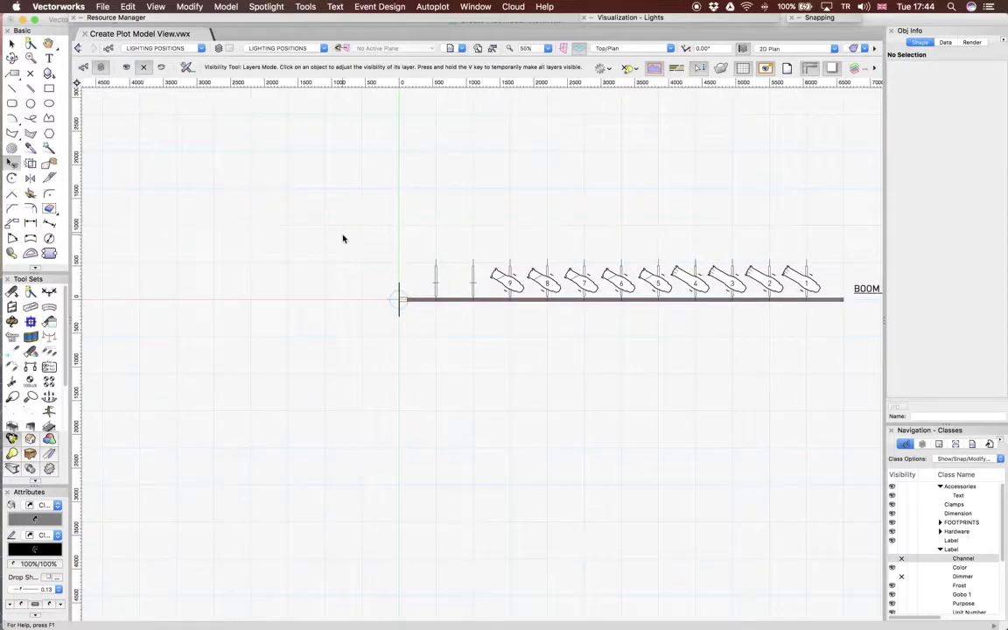
left_click(11, 42)
Step: Marquee-select the BOOM 1 boom and its lights, then open Spotlight > Visualization > Create Plot and Model View
left_click_drag(318, 210, 492, 381)
middle_click_drag(480, 382, 722, 354)
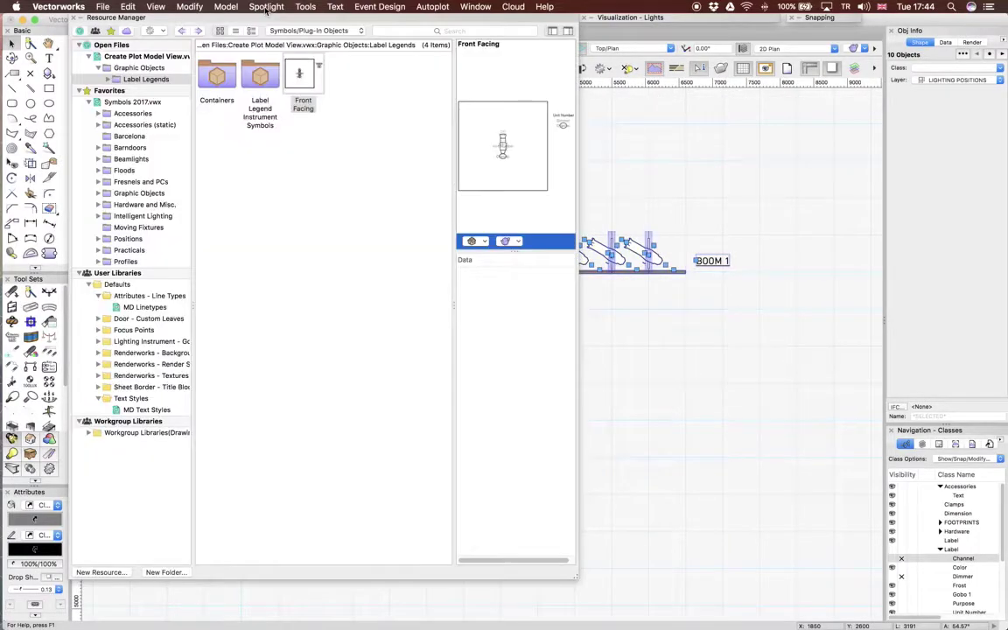
left_click(267, 7)
mouse_move(282, 125)
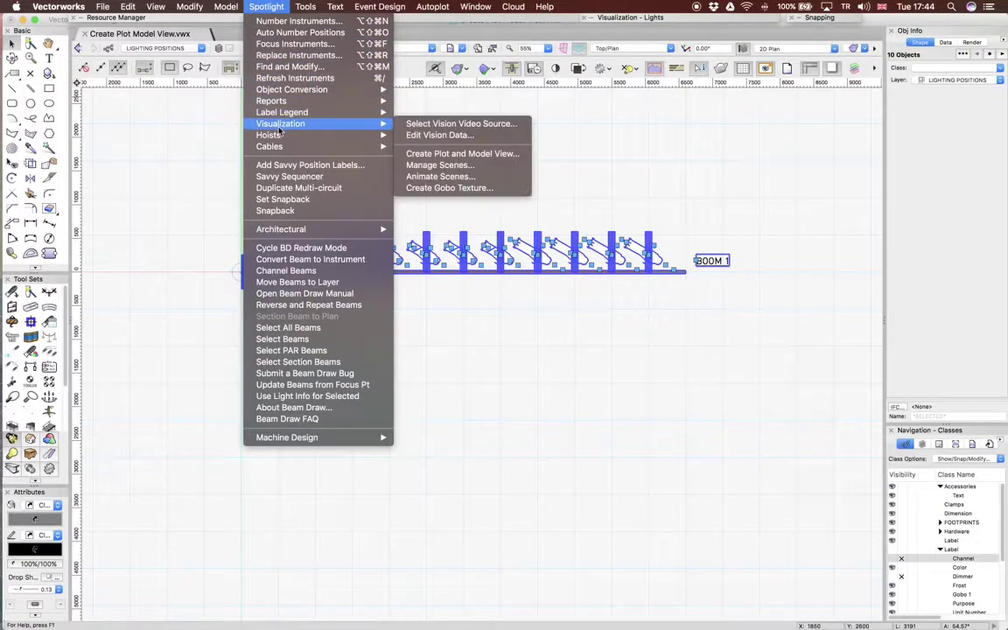
left_click(426, 154)
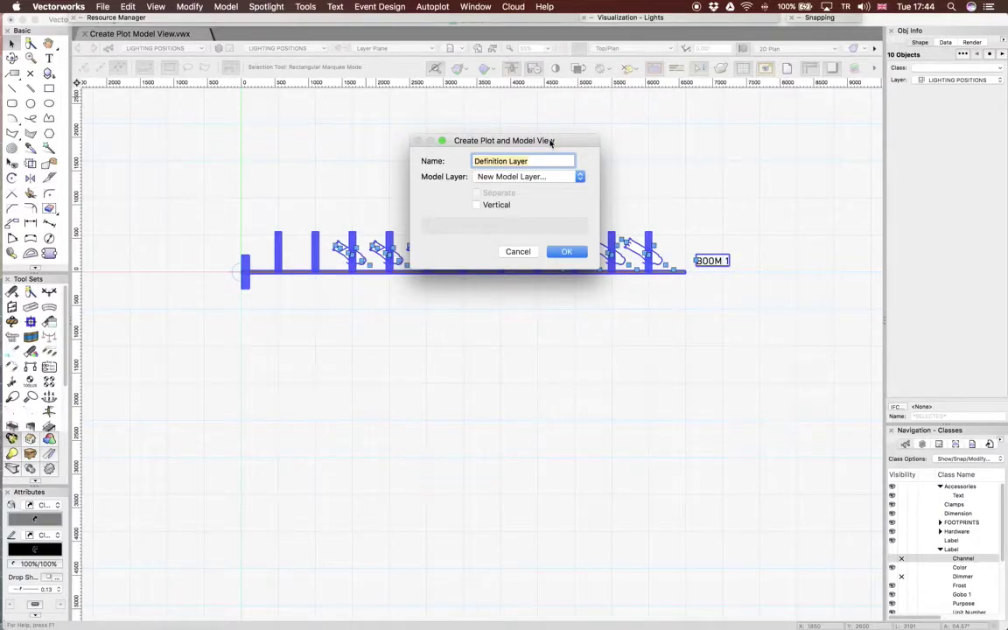
Step: Append '-SL SIDELIGHT' to make the name 'Definition Layer-SL SIDELIGHT', then confirm the dialog
left_click(540, 160)
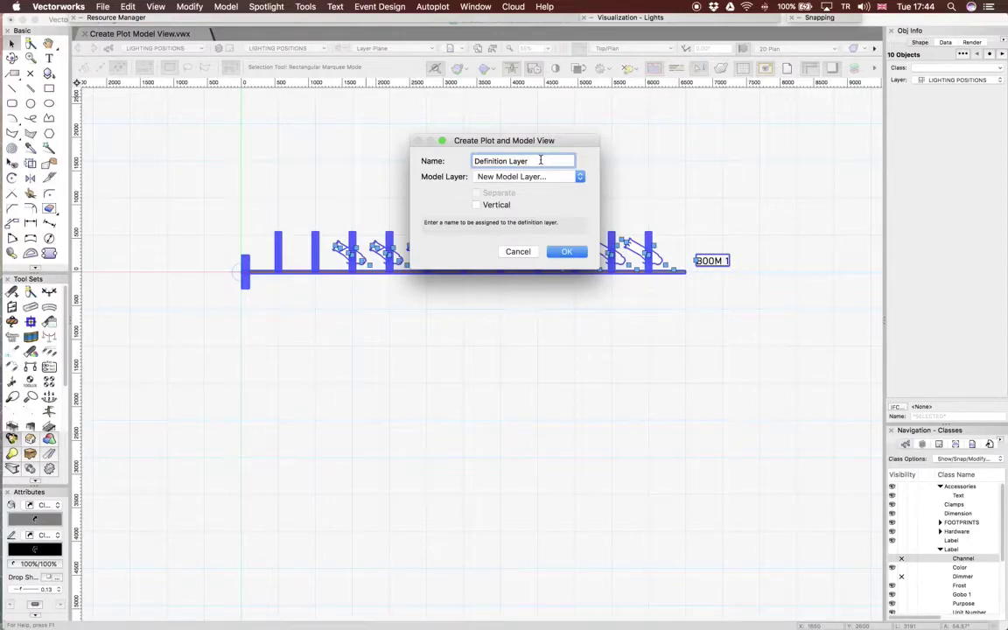
type("-SL SIDELI")
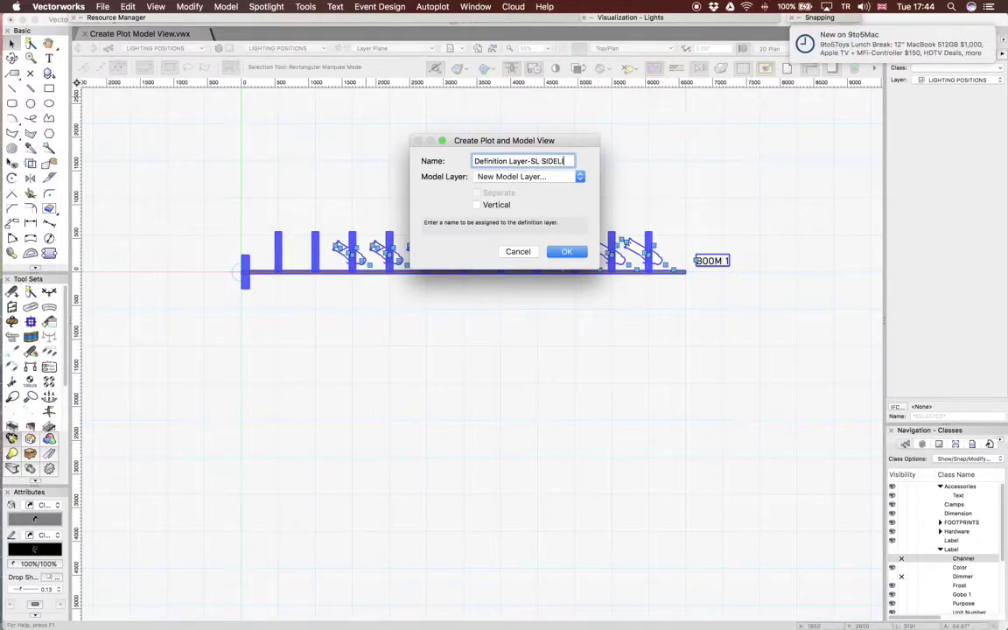
type("GHT")
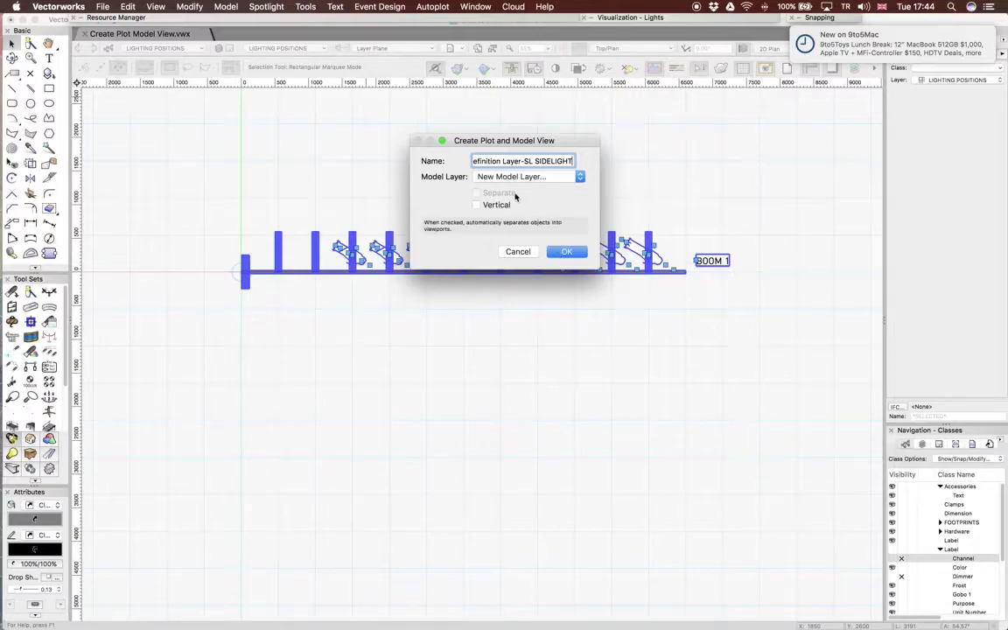
left_click(564, 251)
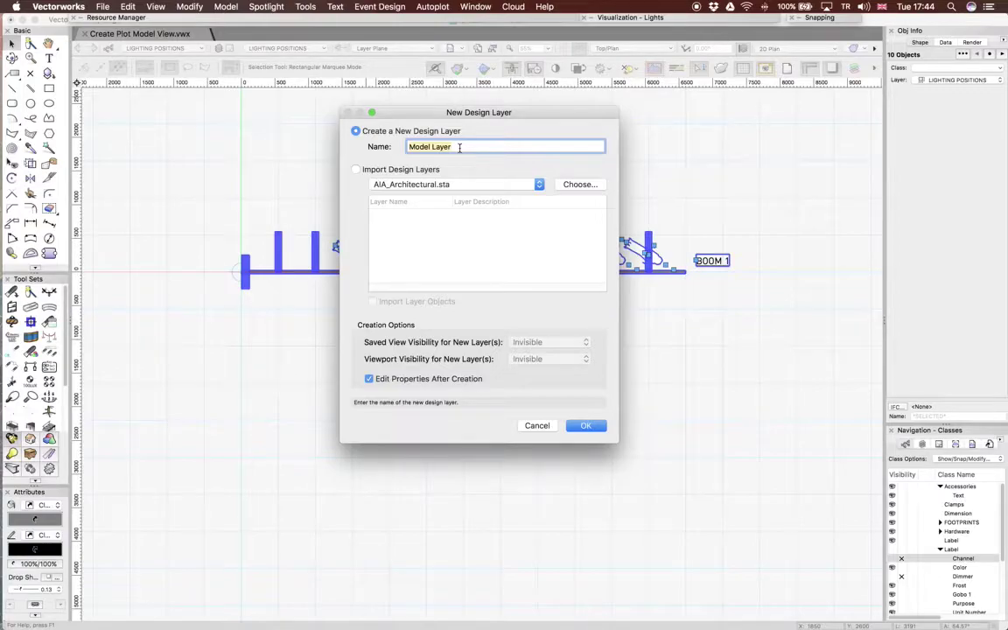
Step: Name the new model layer CPMV and accept its layer properties to create the viewport
type("CPMV")
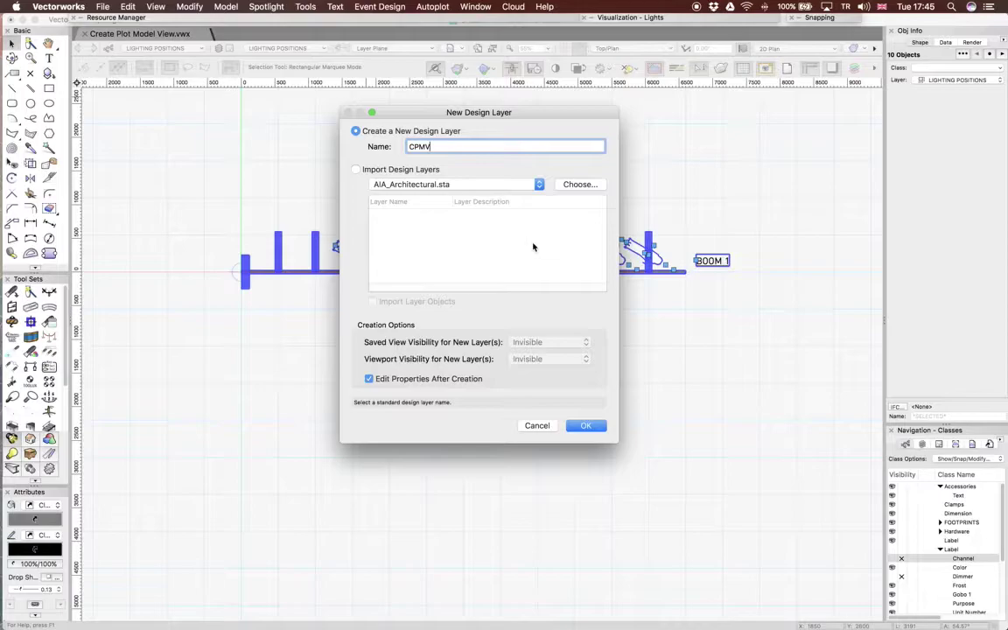
left_click(584, 426)
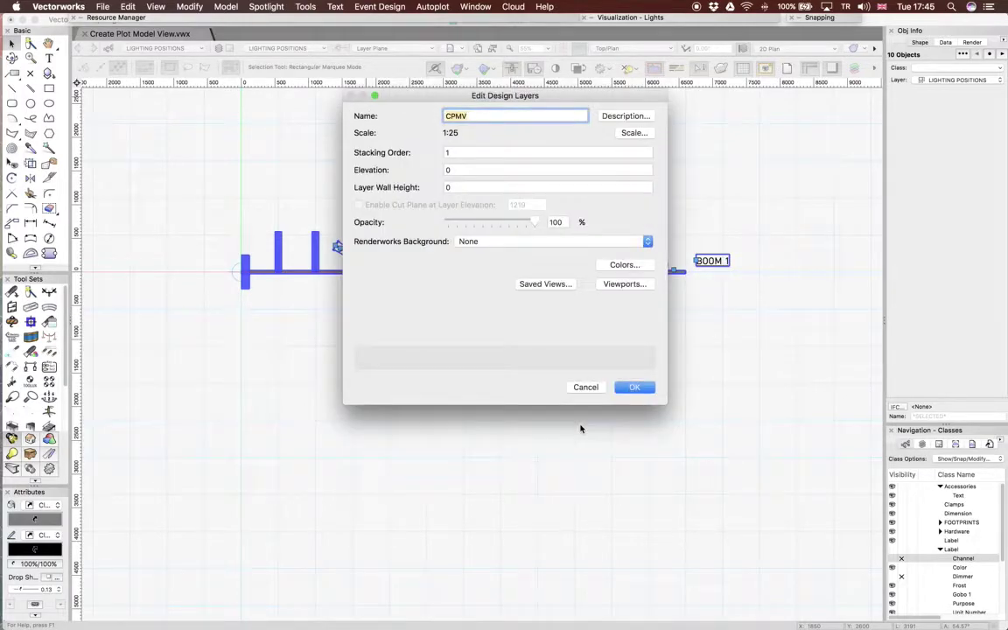
left_click(635, 387)
key("Return")
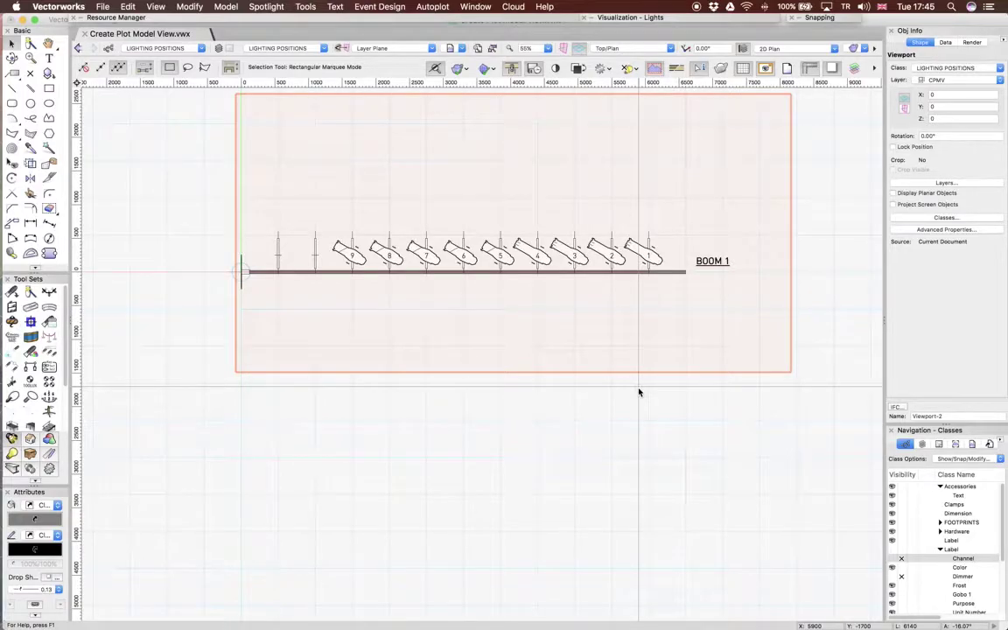
Step: Compare Viewport-1 and Viewport-2 in the Navigation Viewports list, then delete Viewport-1
left_click(956, 443)
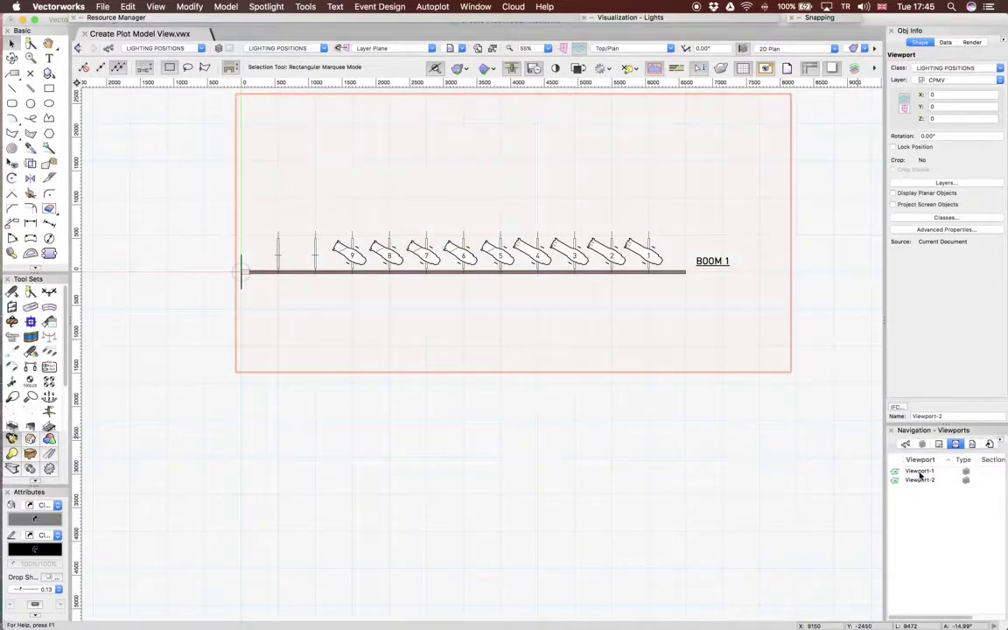
left_click(919, 473)
left_click(919, 481)
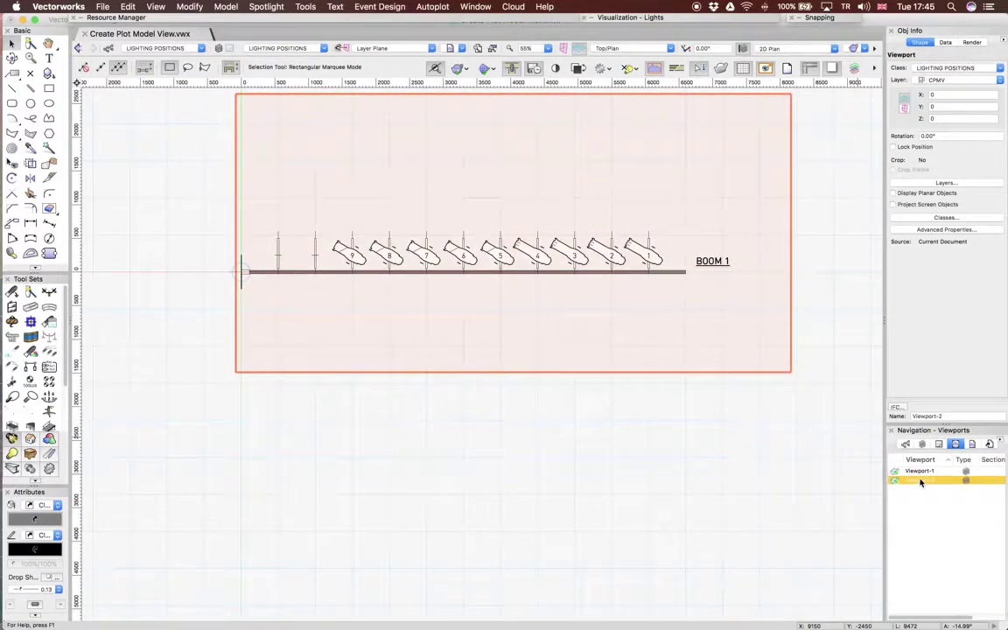
left_click(919, 473)
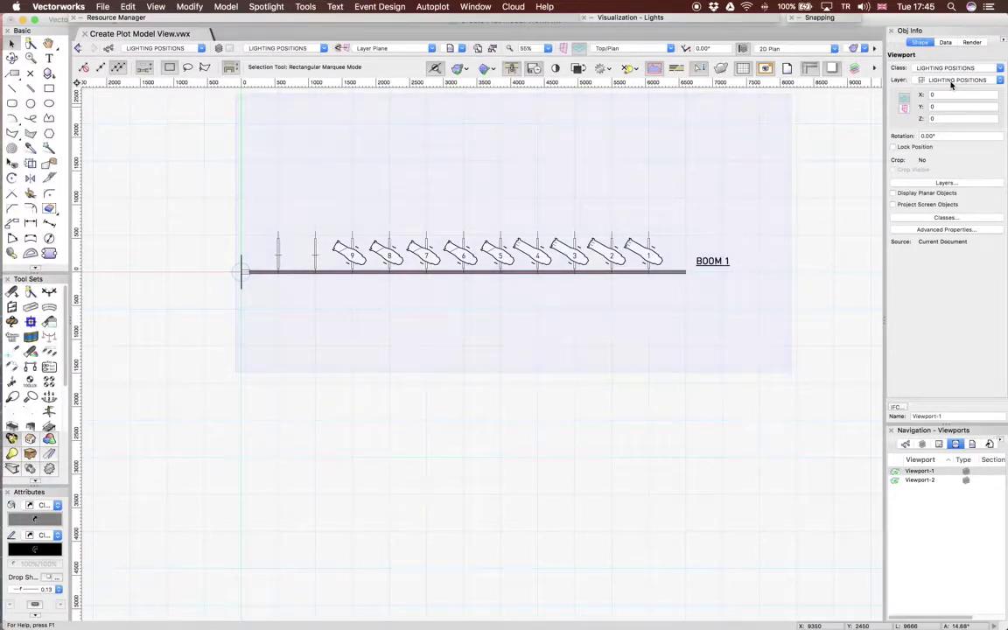
left_click(926, 482)
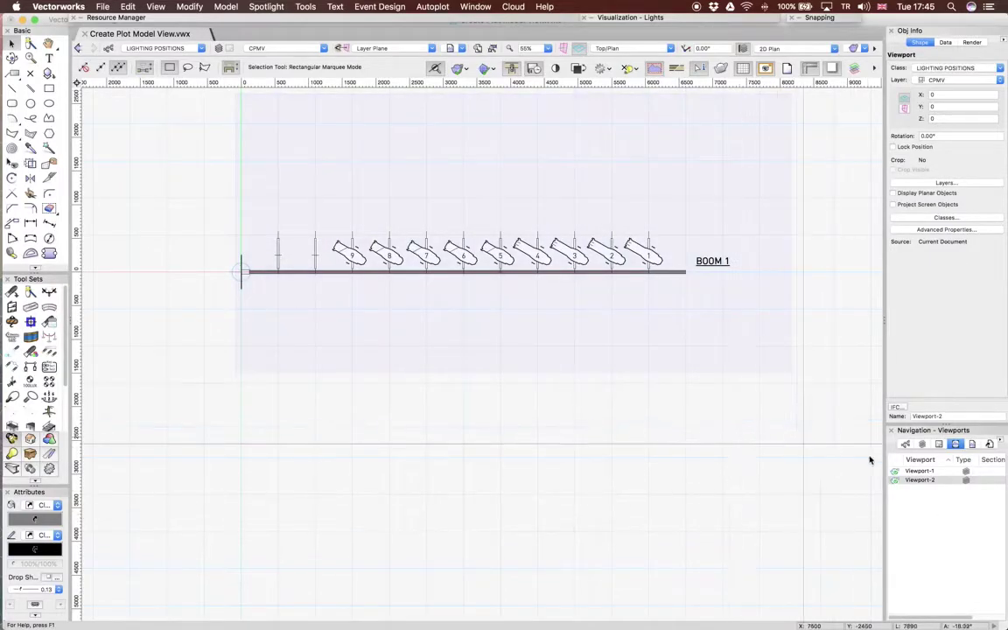
left_click(915, 473)
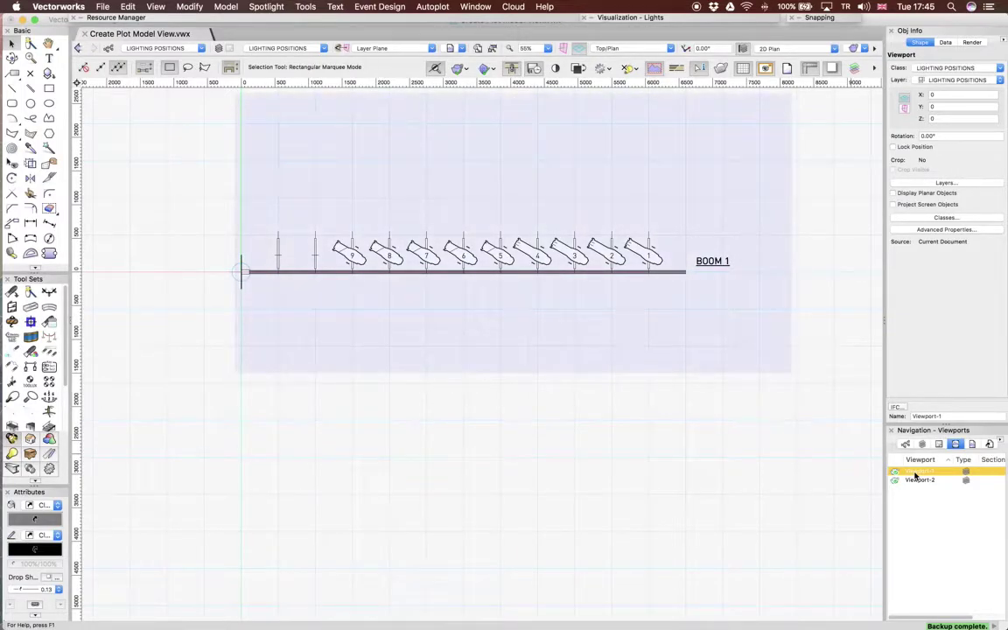
key("Delete")
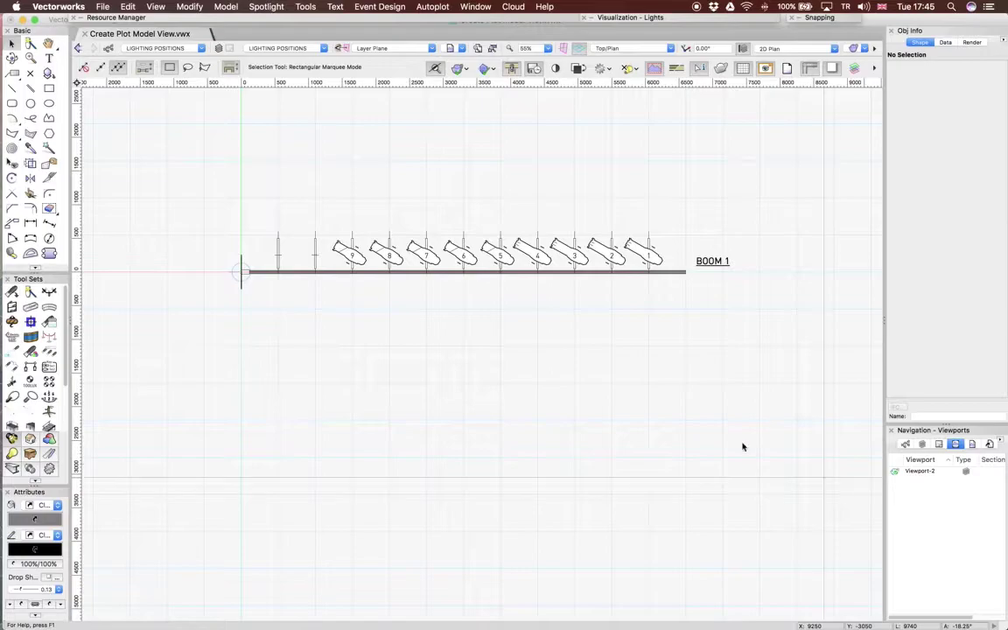
Step: Make CPMV the active design layer and set Layer Options to Active Only
scroll(685, 392, "down", 2)
scroll(712, 315, "up", 2)
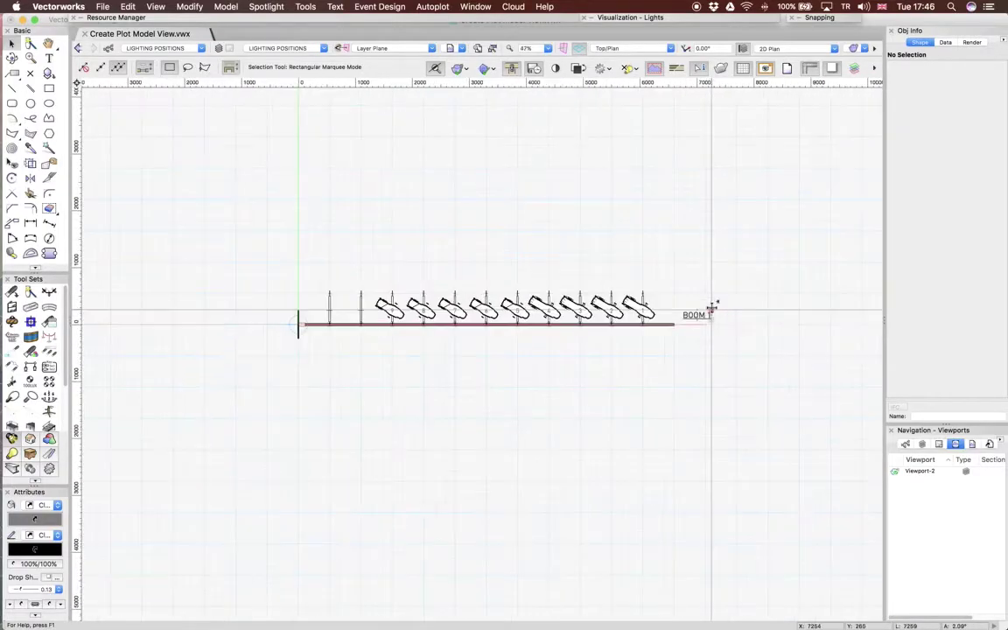
scroll(589, 354, "up", 2)
scroll(590, 352, "down", 1)
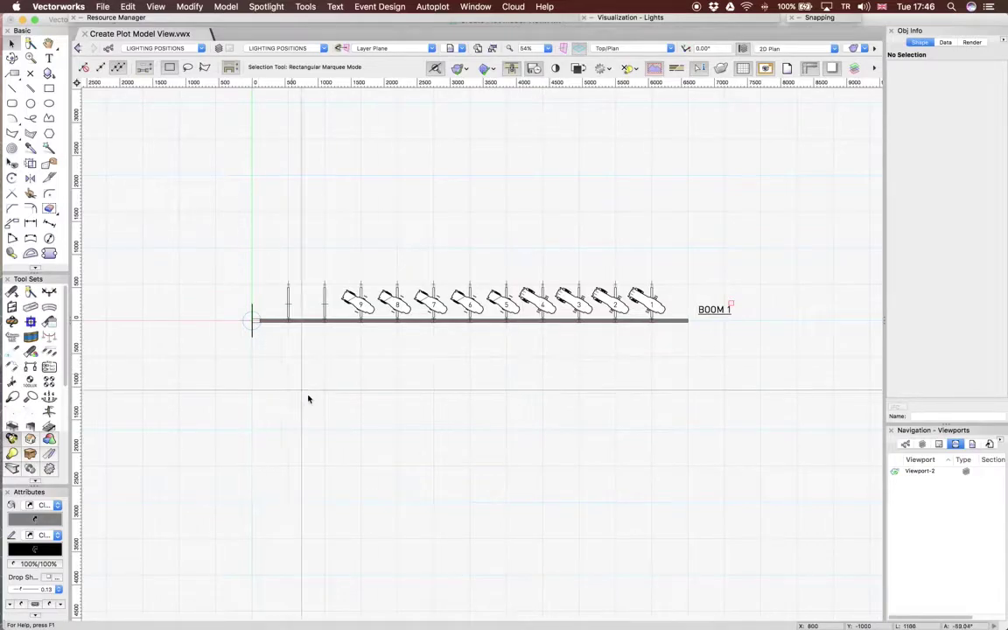
scroll(318, 400, "down", 2)
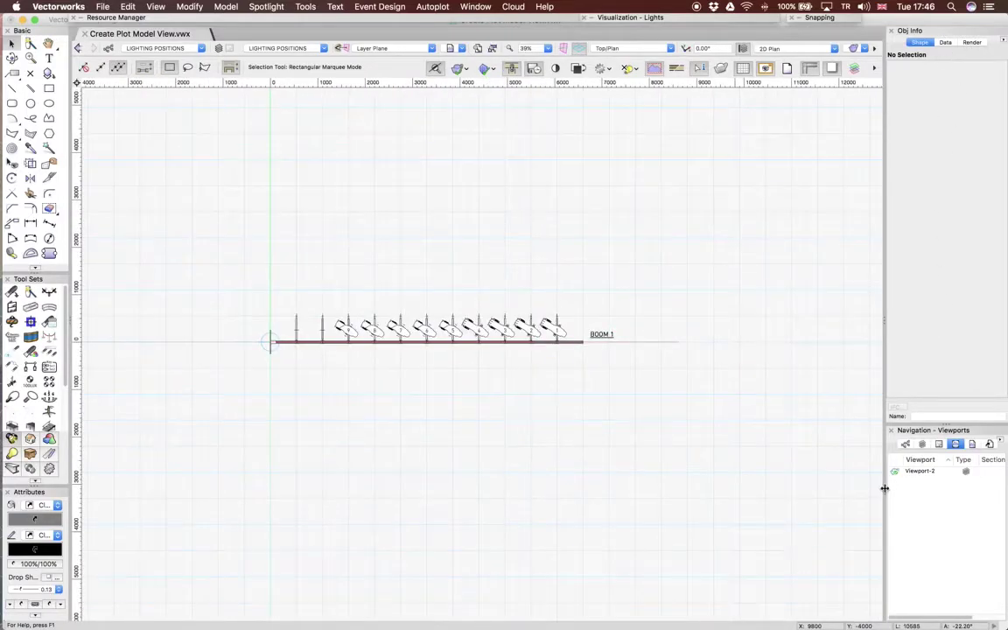
left_click(922, 444)
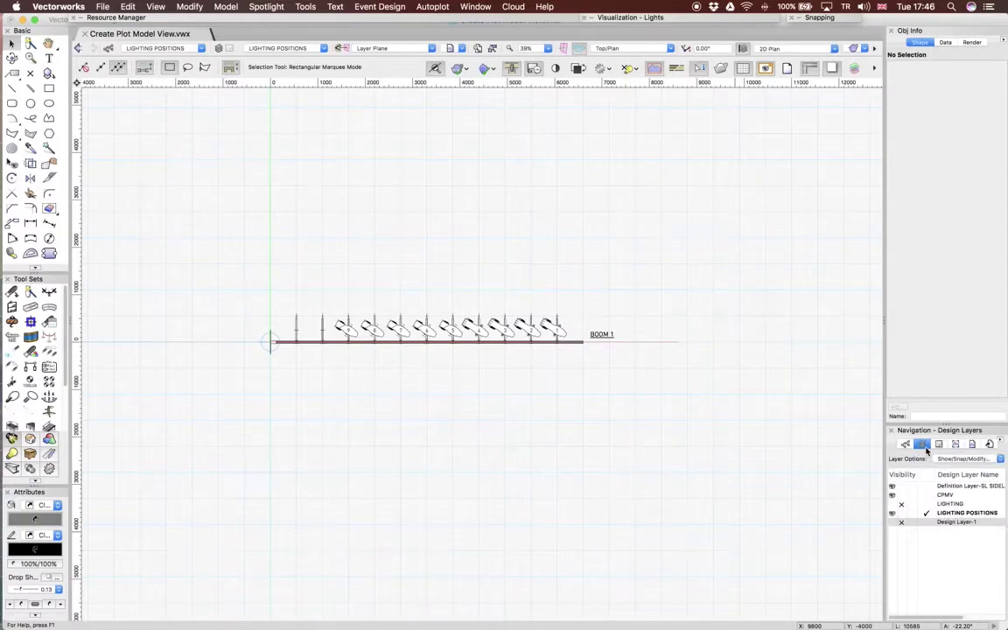
left_click(926, 495)
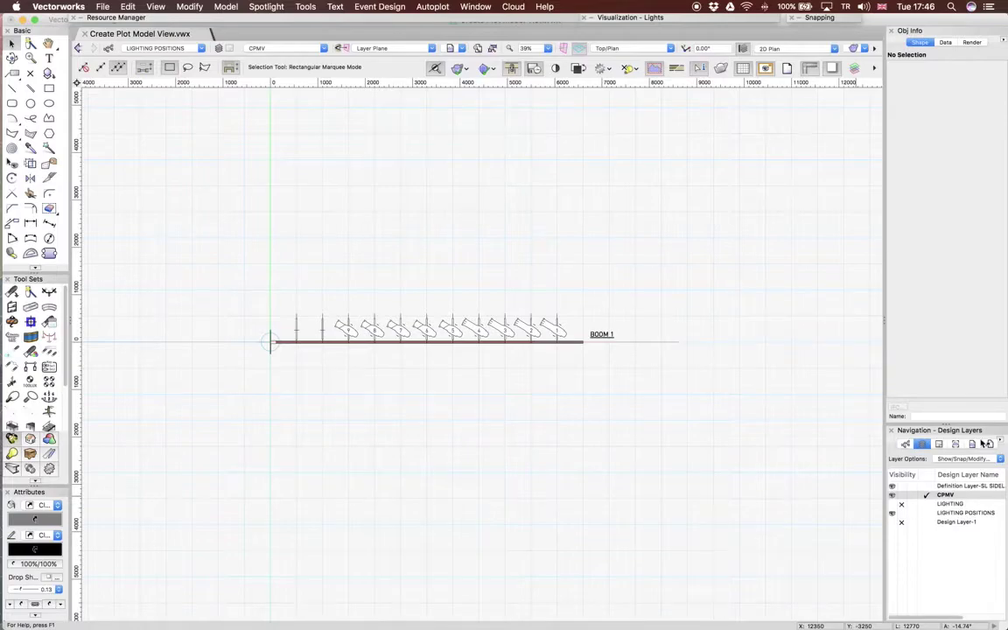
left_click(966, 459)
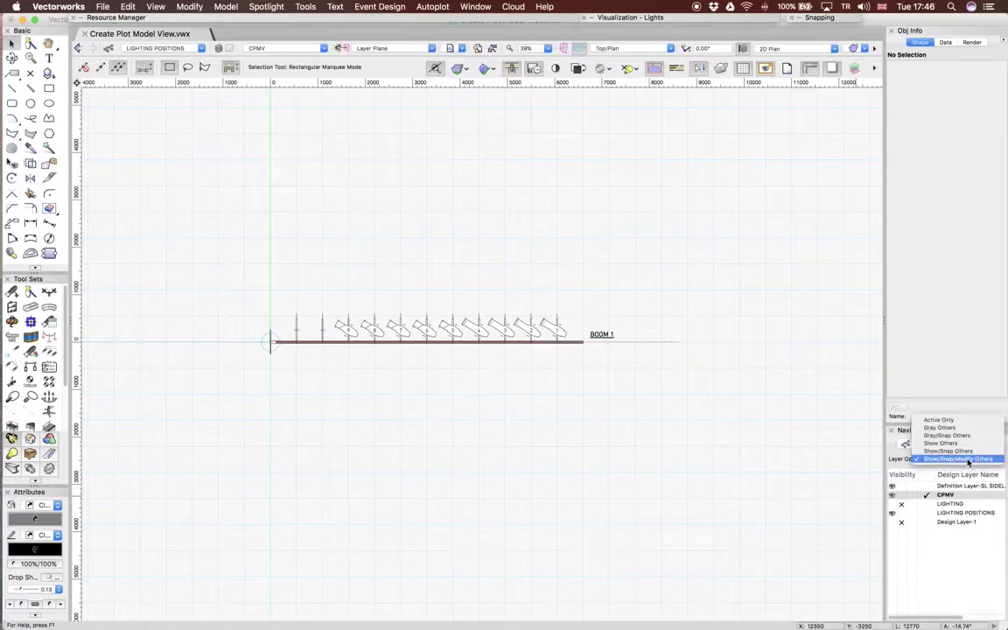
left_click(940, 420)
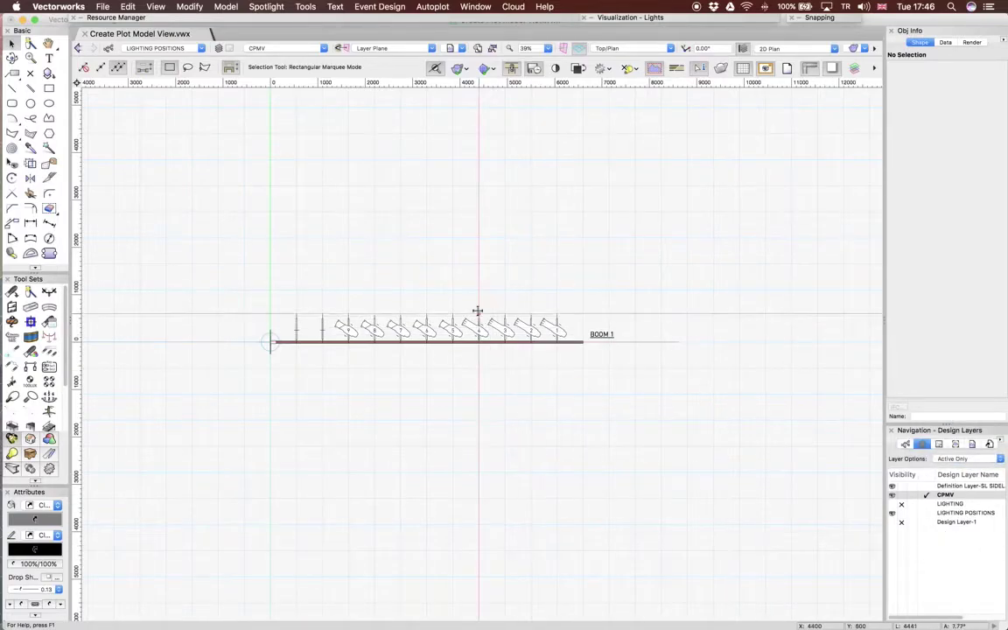
scroll(477, 313, "up", 5)
scroll(553, 359, "down", 3)
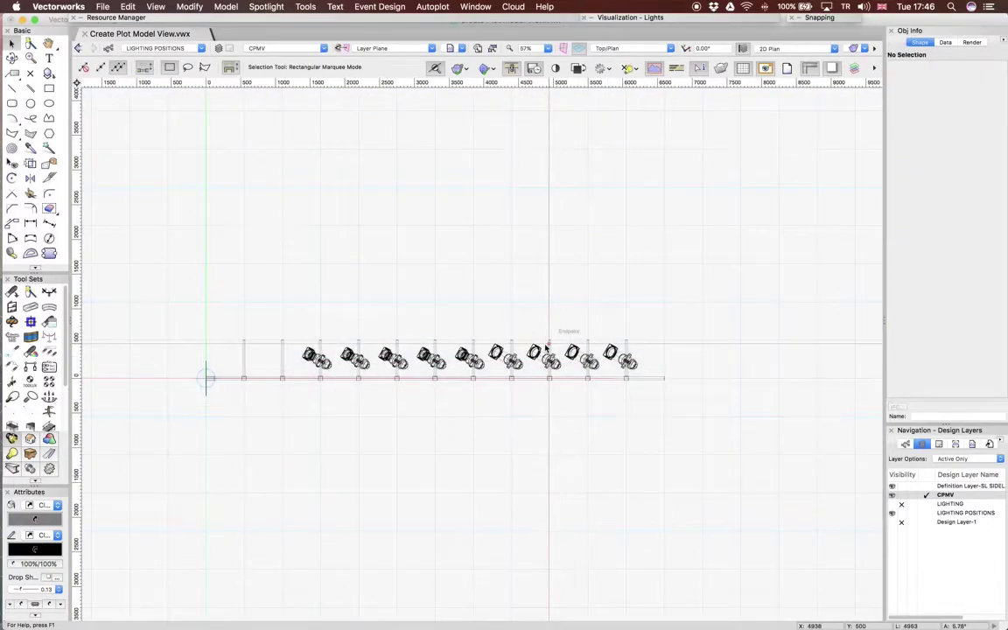
left_click(549, 359)
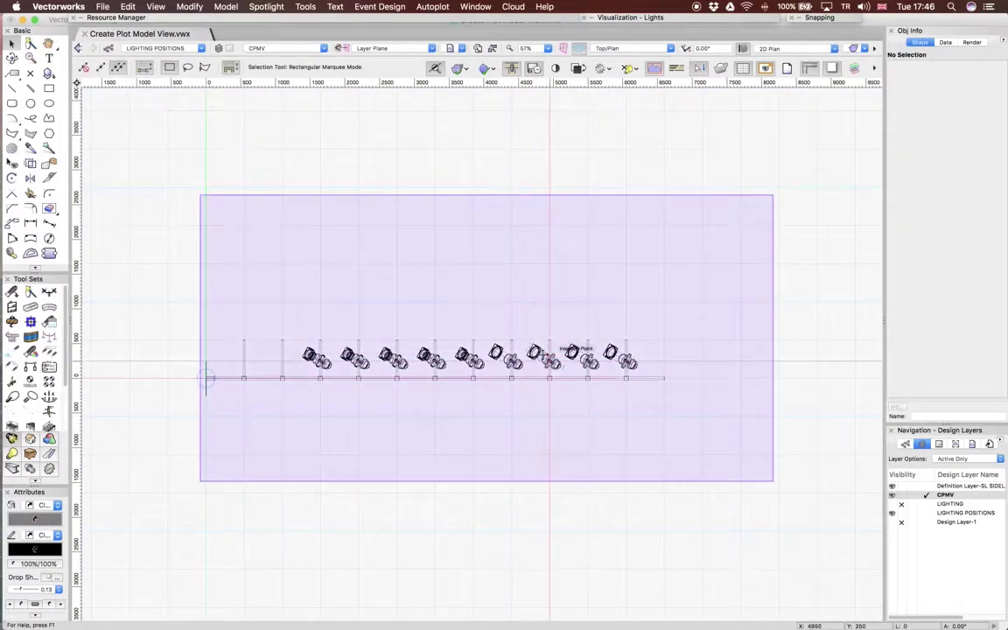
Step: Activate Definition Layer-SL SIDELIGHT and move fixture 9 along the BOOM 1 boom
left_click(927, 487)
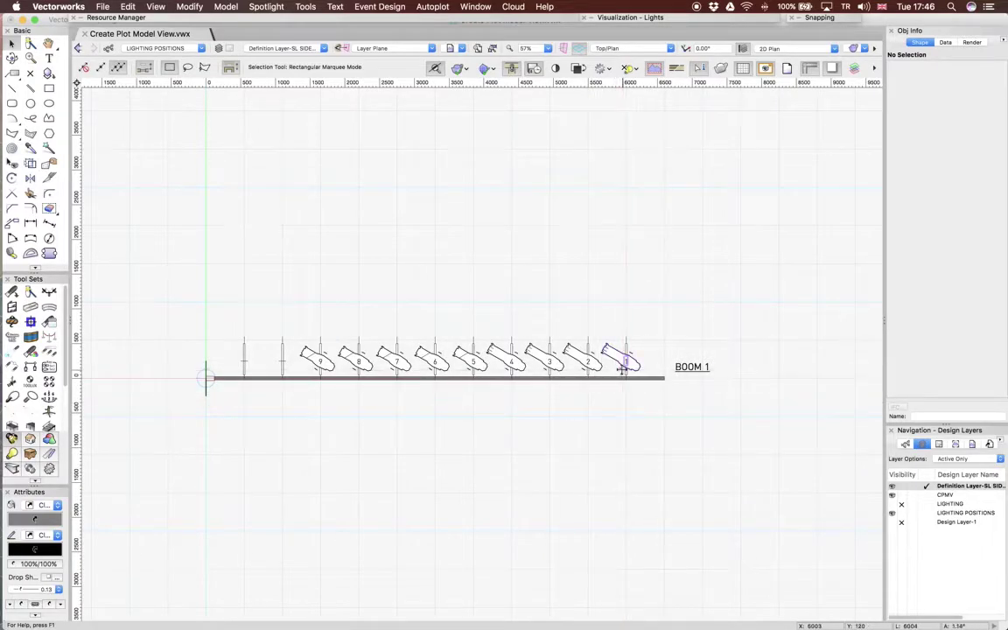
left_click(623, 367)
left_click(681, 303)
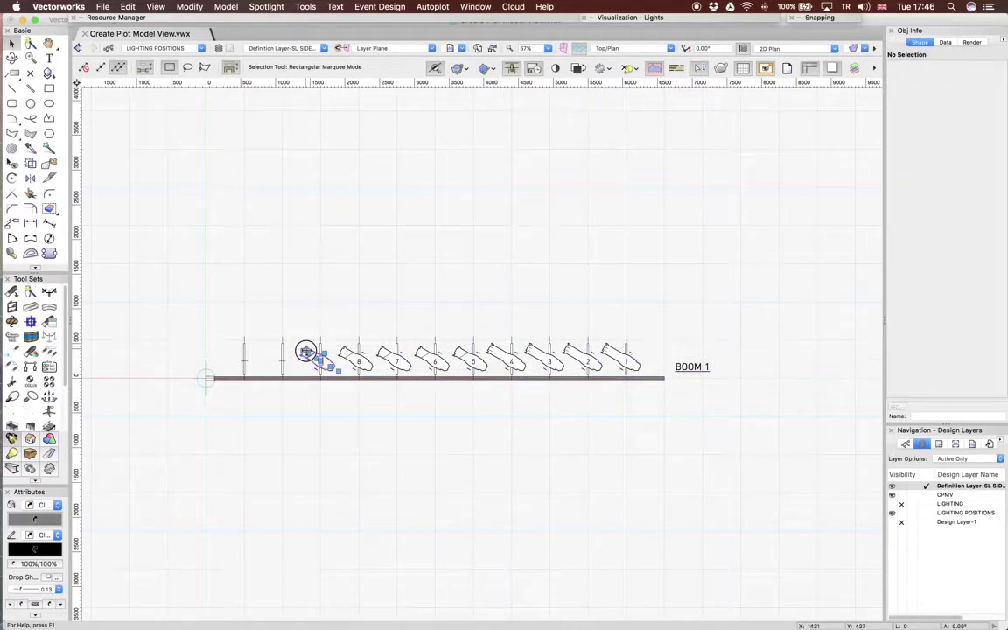
left_click_drag(306, 352, 538, 360)
left_click(612, 376)
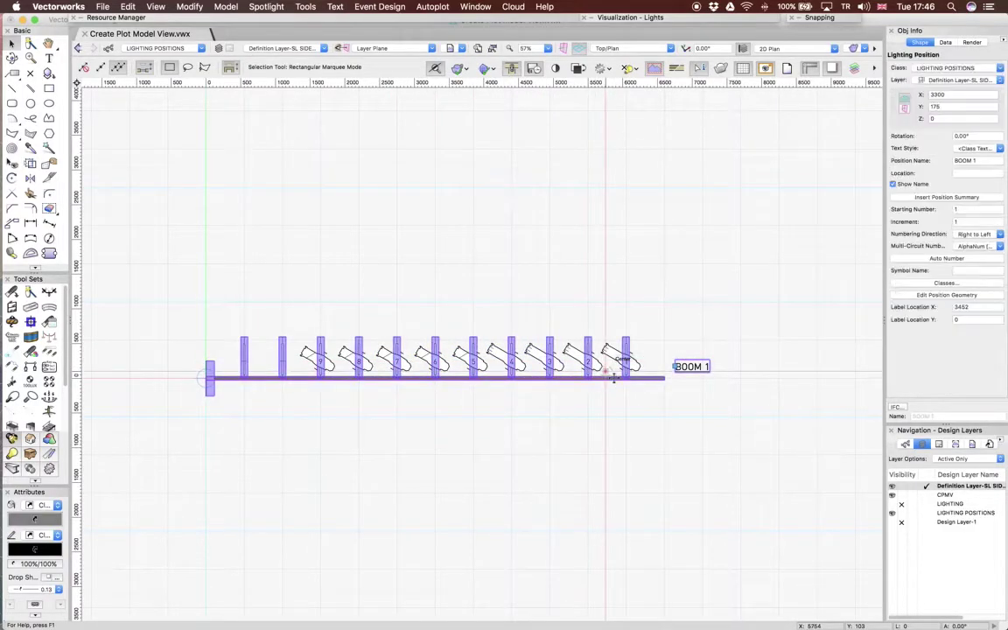
left_click(279, 308)
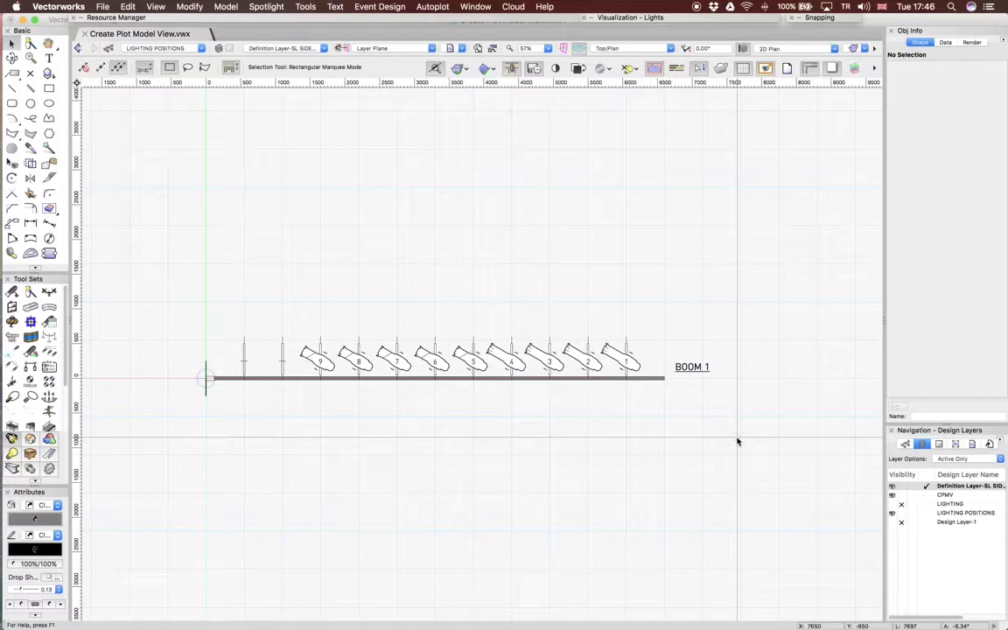
scroll(737, 442, "down", 1)
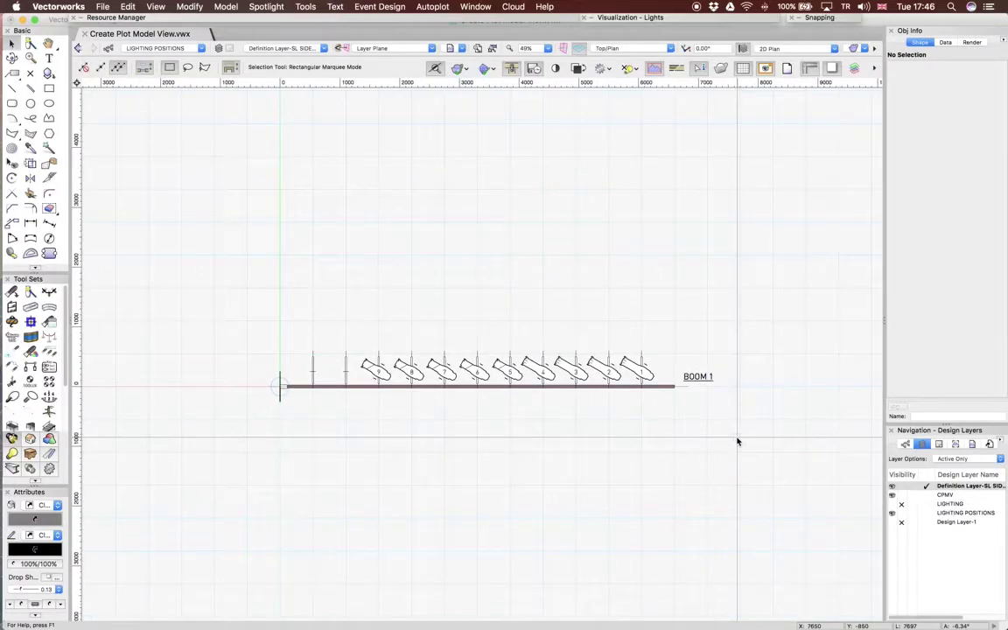
scroll(736, 442, "up", 1)
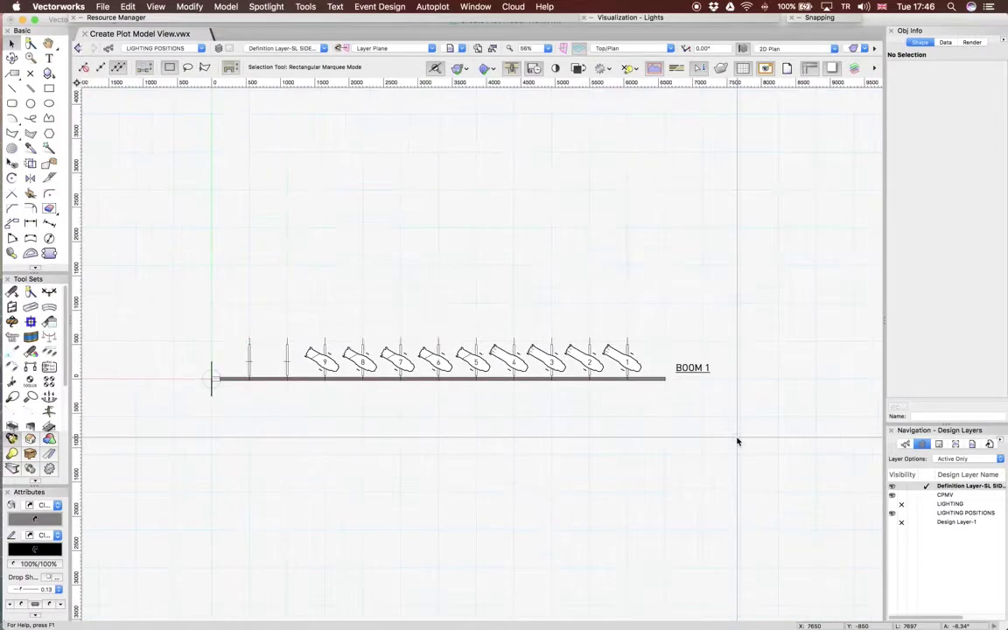
Step: Reactivate the CPMV layer and switch to the Front view
left_click(927, 497)
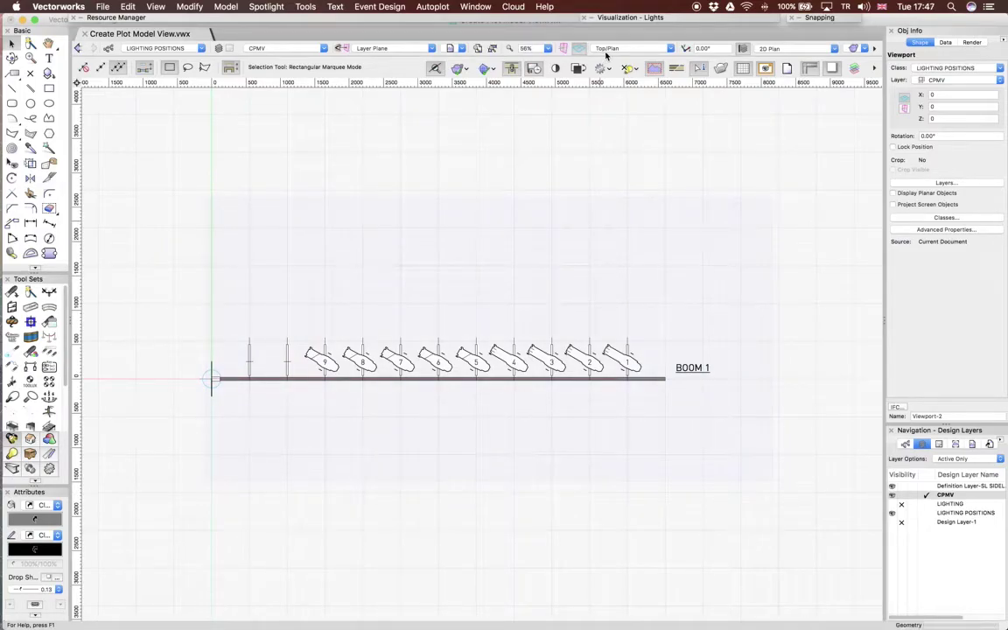
key("KP_1")
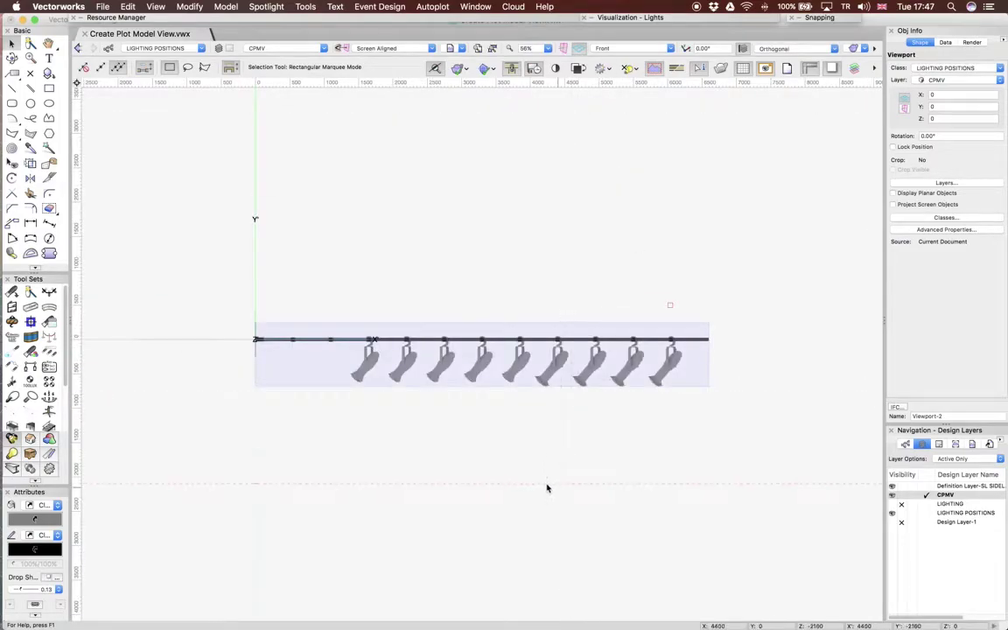
scroll(479, 435, "up", 1)
scroll(703, 416, "up", 2)
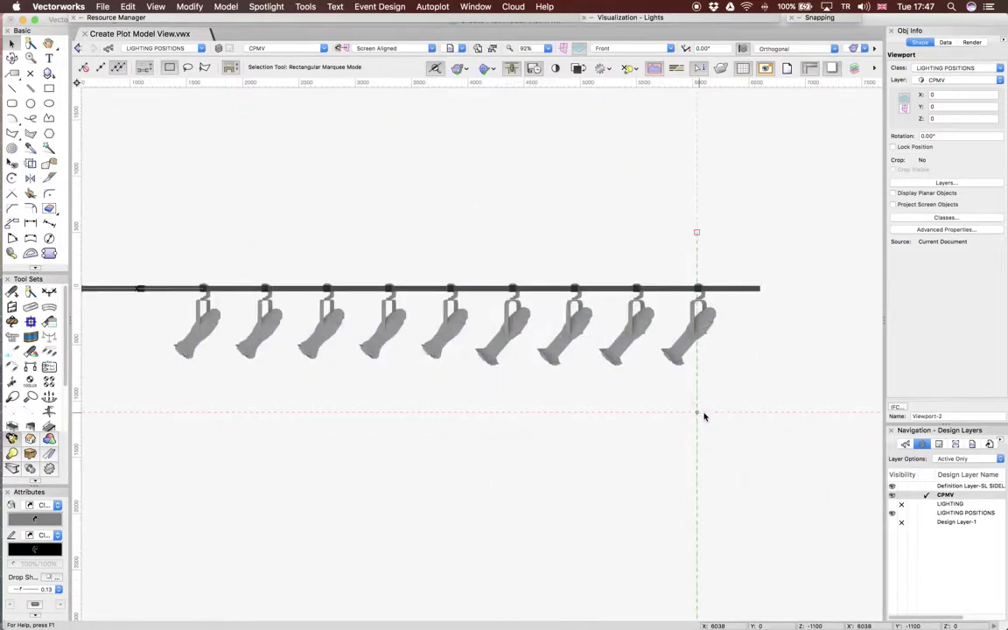
scroll(698, 427, "down", 3)
scroll(700, 354, "up", 5)
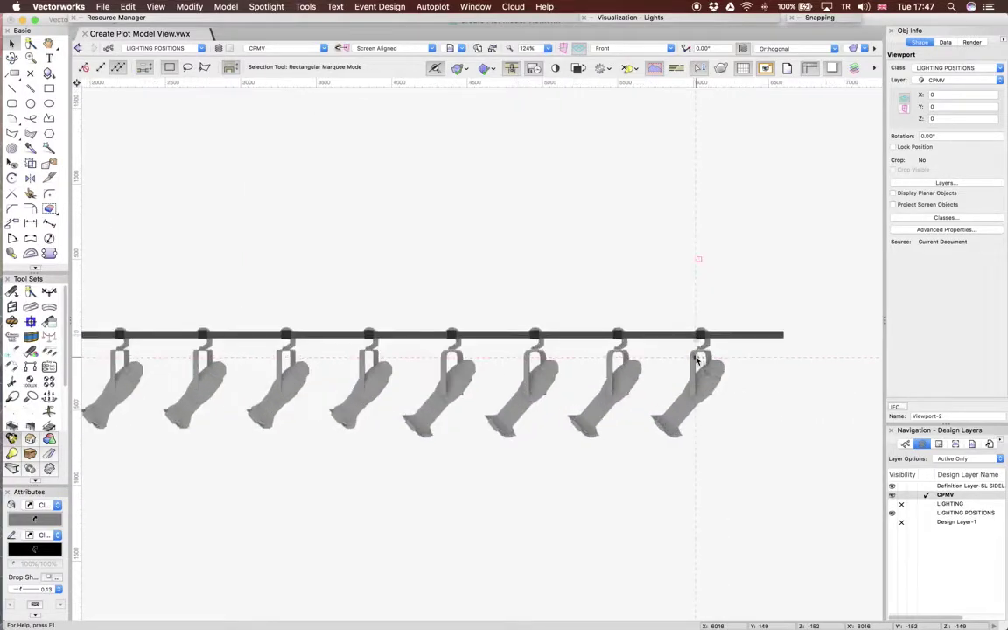
scroll(717, 337, "down", 3)
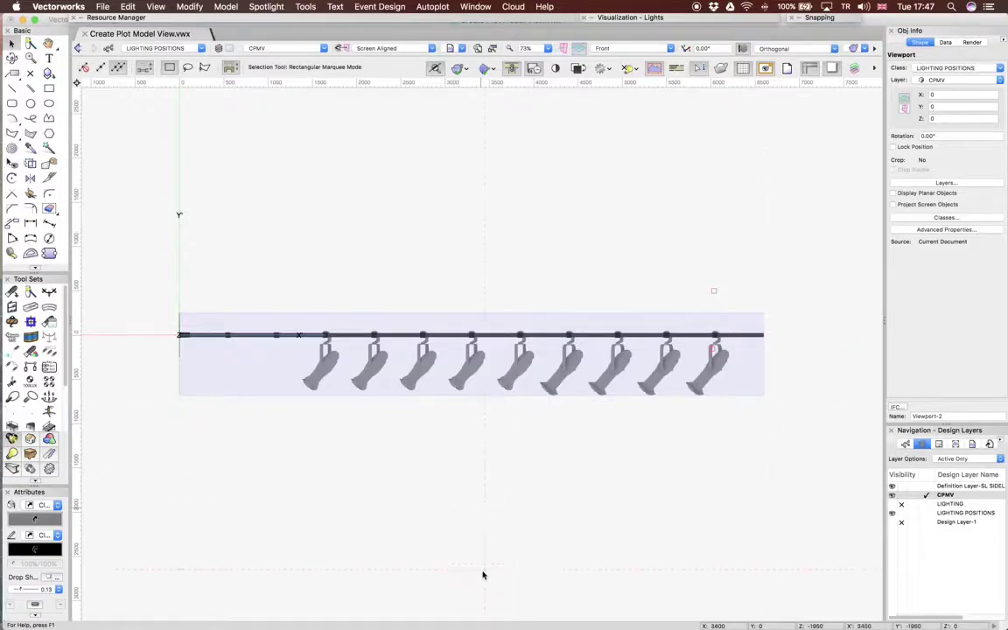
scroll(482, 569, "down", 2)
scroll(191, 508, "up", 5)
Step: Show the fixtures in wireframe and select the plot model viewport
left_click(191, 509)
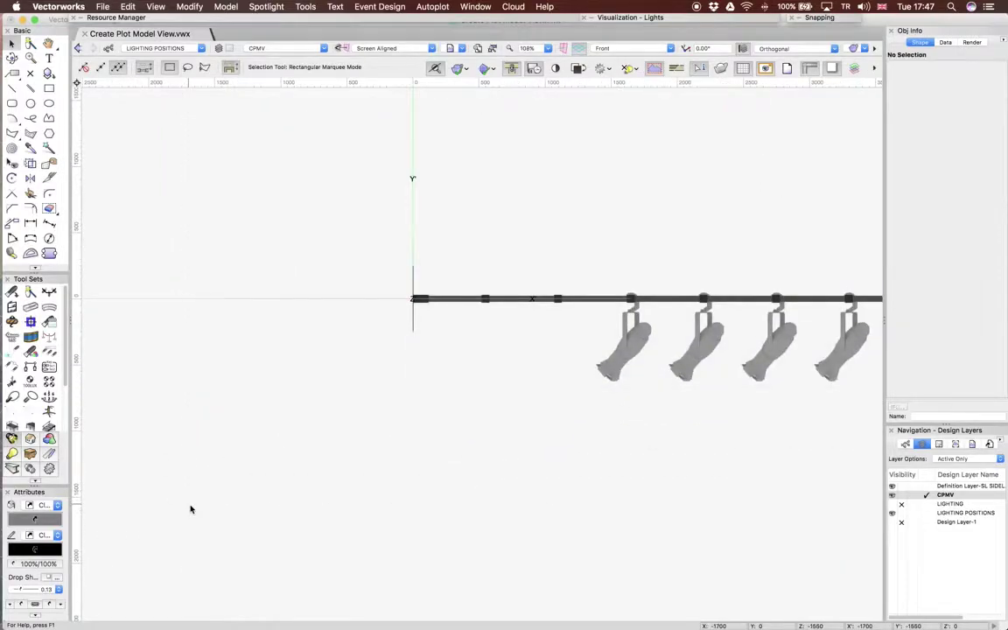
key("super+z")
scroll(424, 331, "up", 5)
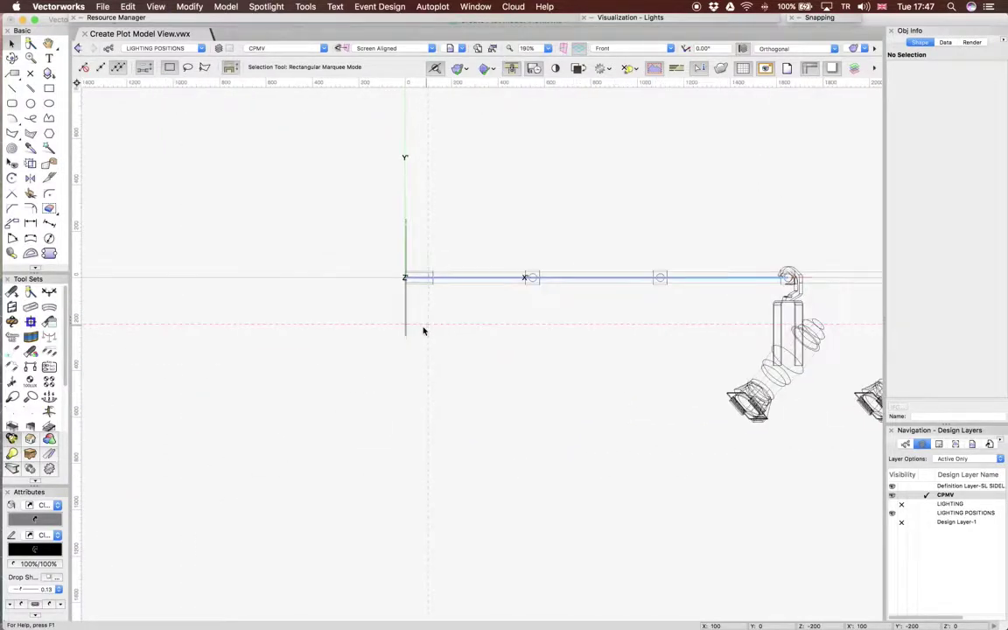
left_click(458, 270)
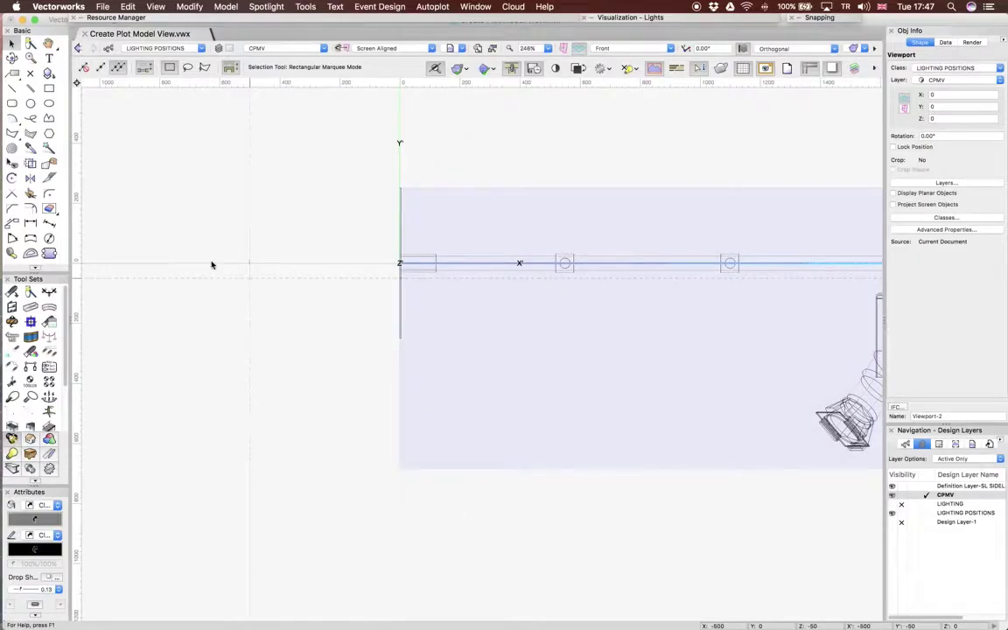
left_click(12, 179)
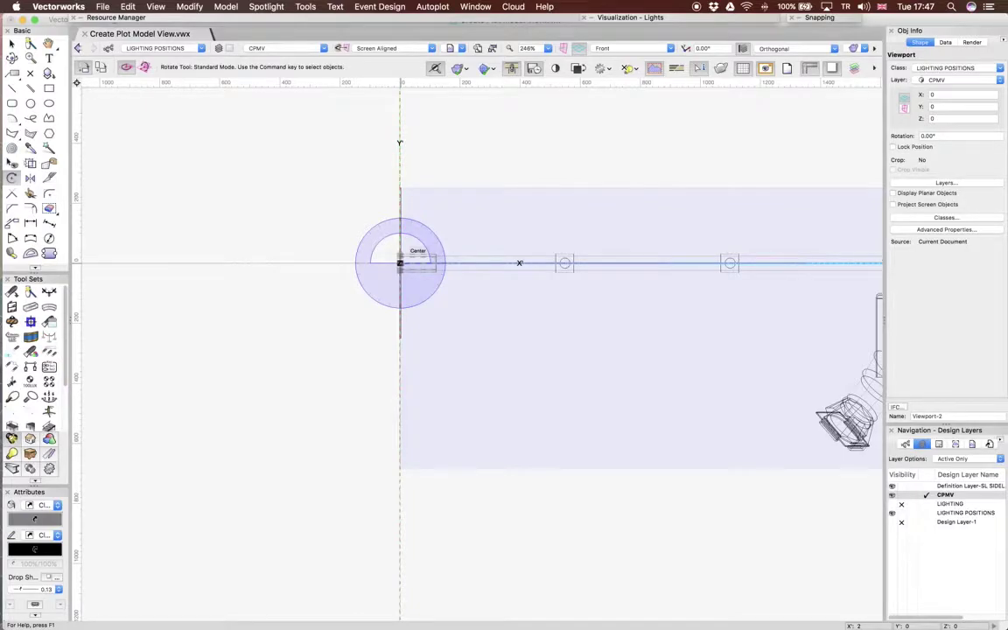
Step: Rotate the plot model viewport 90° about its origin to stand it upright
left_click(399, 263)
left_click(645, 262)
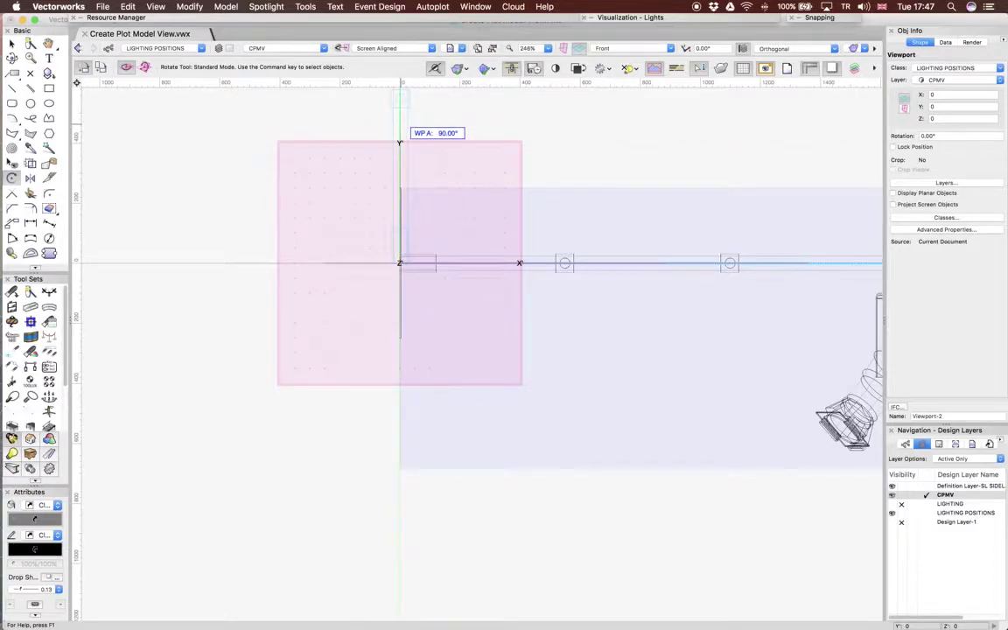
left_click(400, 136)
scroll(456, 413, "down", 4)
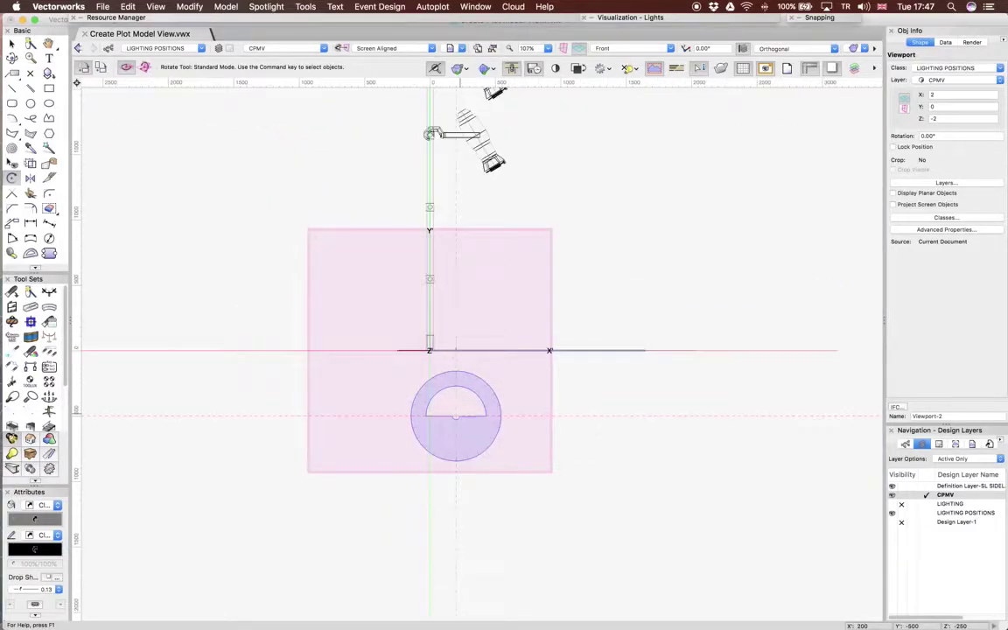
scroll(455, 413, "down", 2)
key("x")
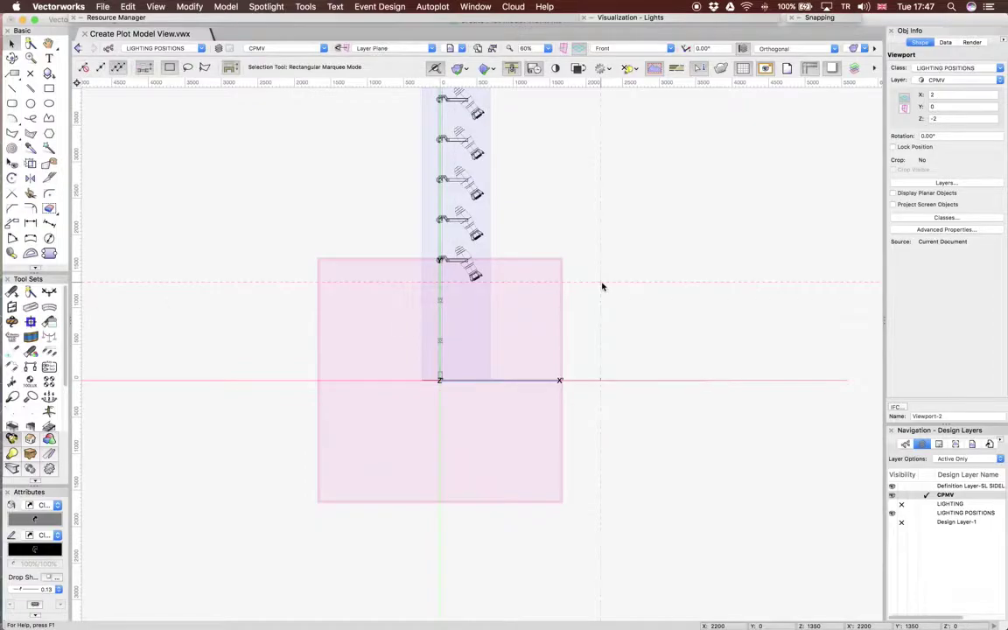
left_click(528, 228)
Step: Check the viewport in Left Isometric and other standard views, then return to Top/Plan
scroll(526, 222, "up", 2)
left_click(406, 305)
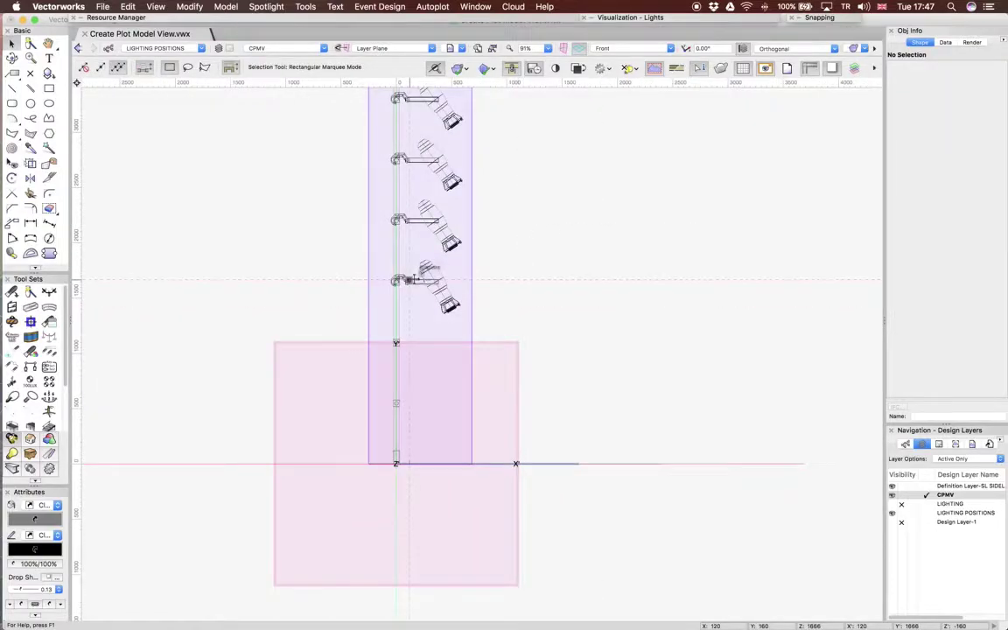
middle_click_drag(406, 306, 414, 278)
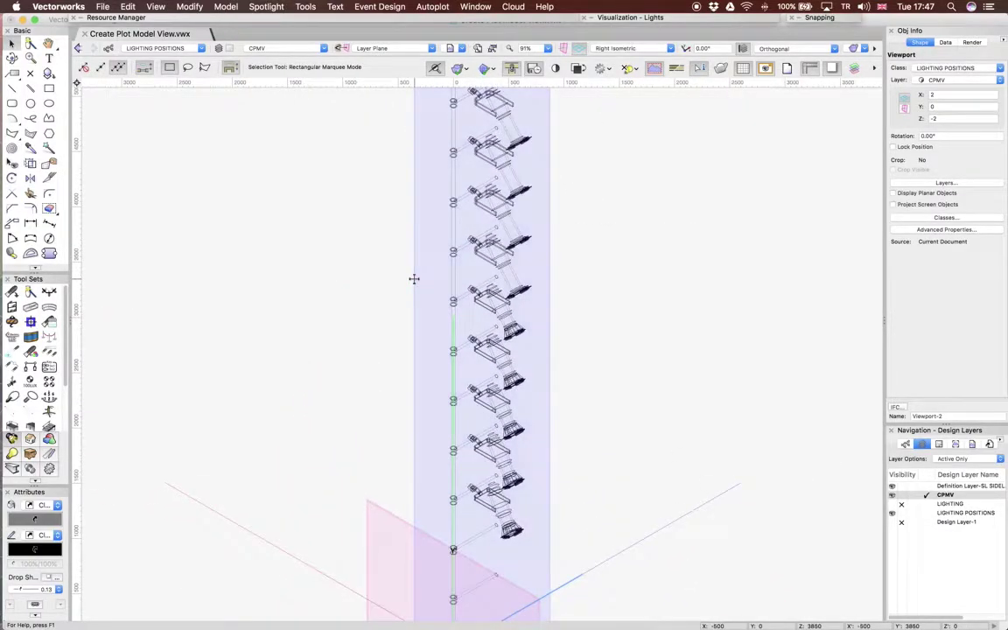
key("3")
key("2")
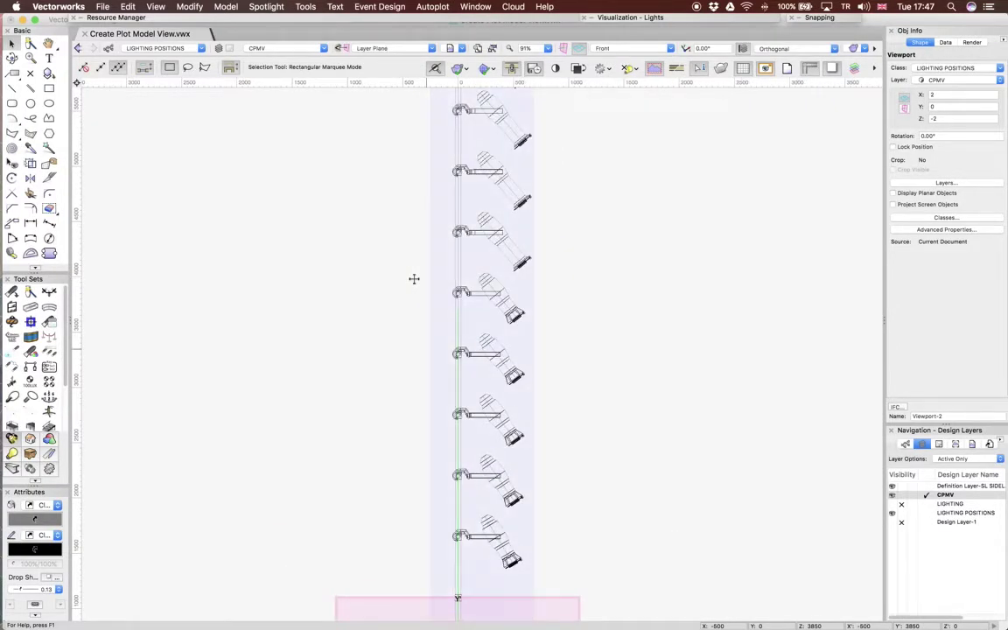
key("1")
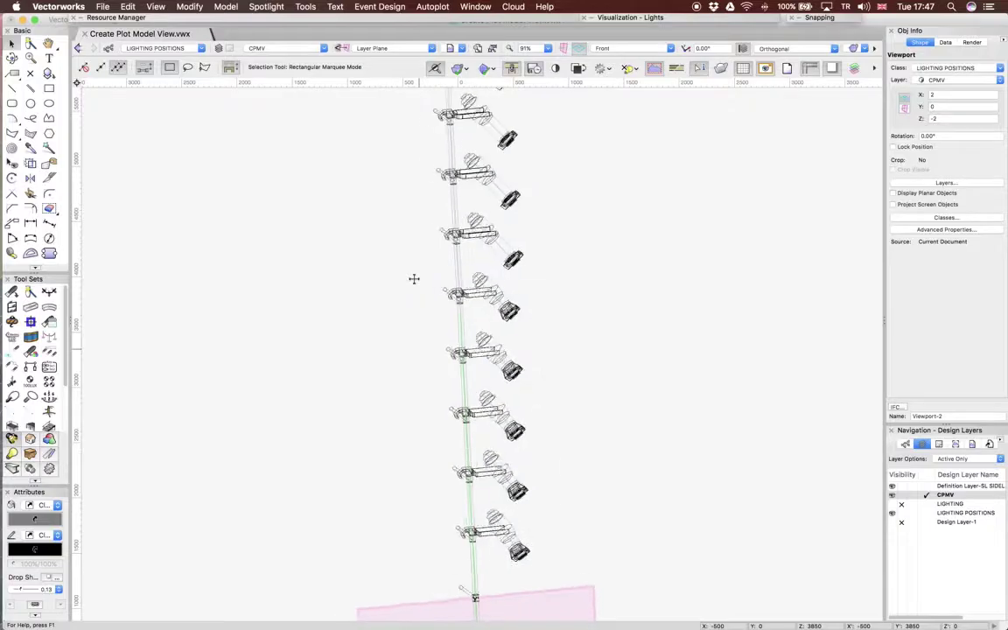
key("4")
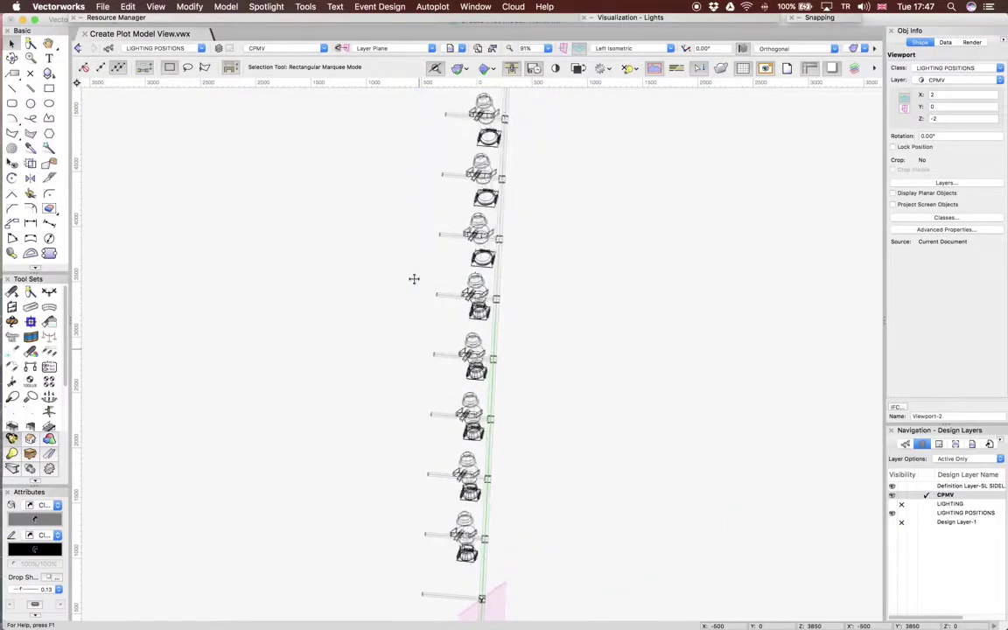
key("1")
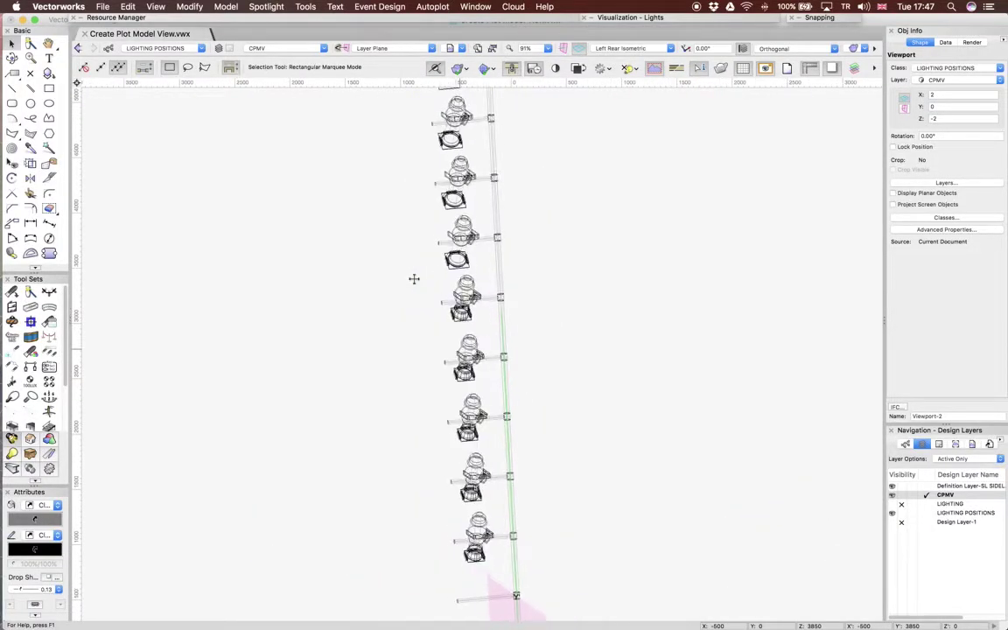
key("0")
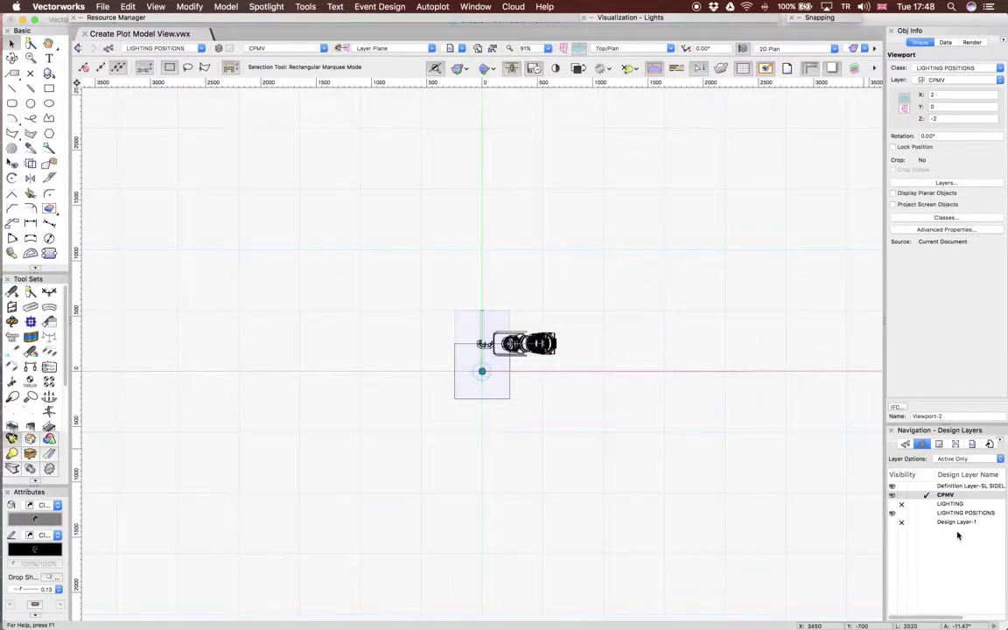
Step: Activate the SL SIDELIGHT definition layer and marquee-select all the boom fixtures in Top view
left_click(930, 485)
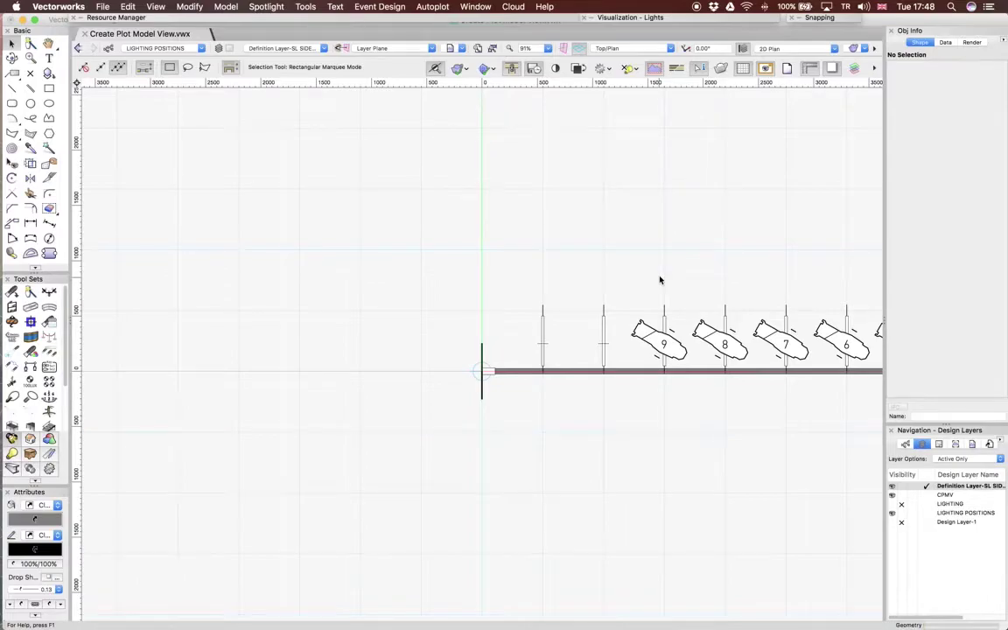
key("KP_5")
scroll(660, 280, "right", 5)
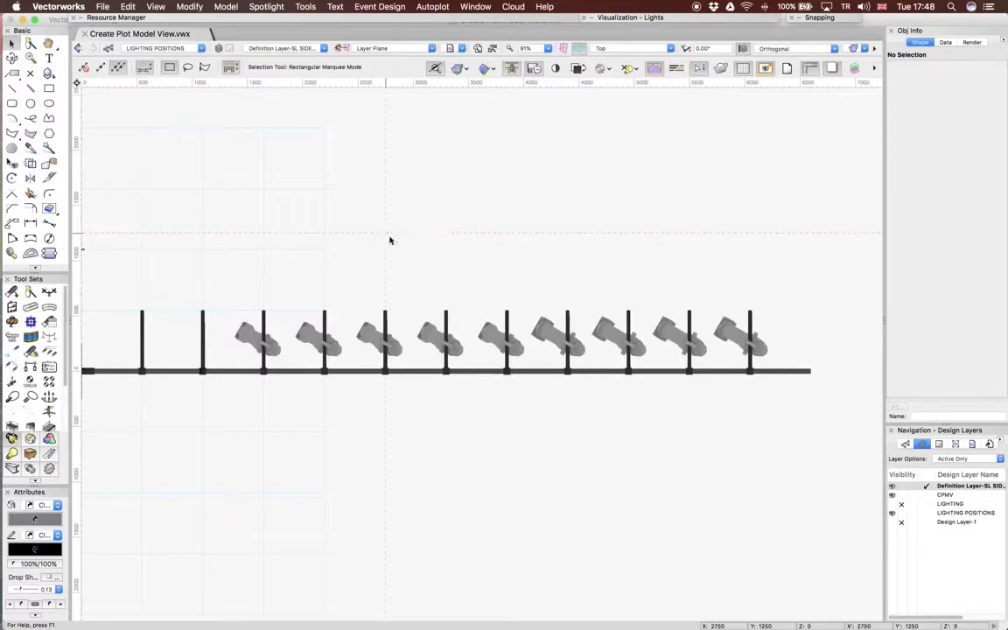
left_click_drag(219, 273, 799, 413)
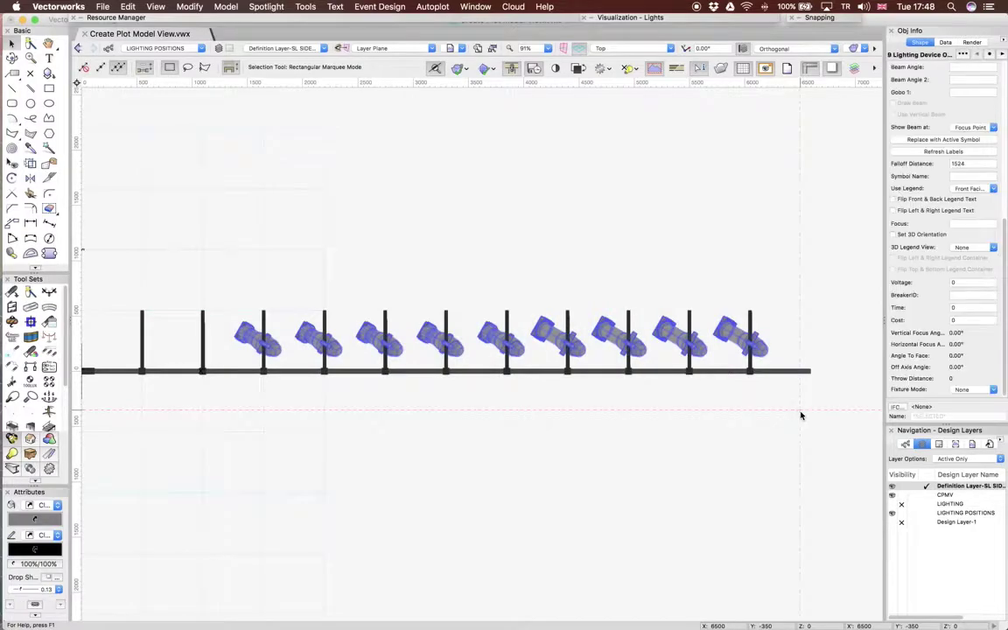
Step: Enable Set 3D Orientation and Z rotation, with X Rotation 90° and Z Rotation 90°
left_click(893, 236)
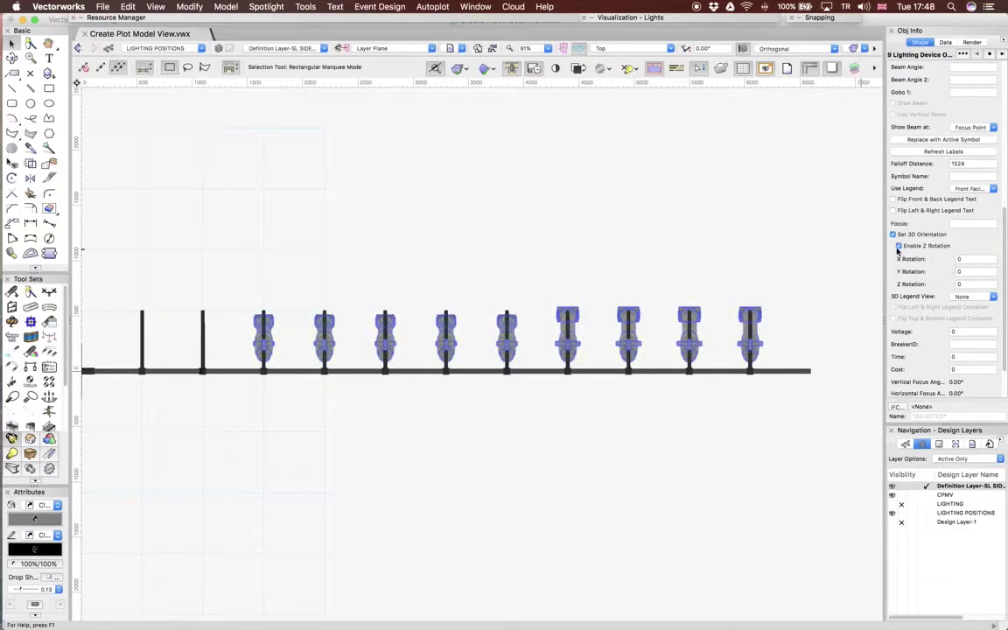
left_click(897, 247)
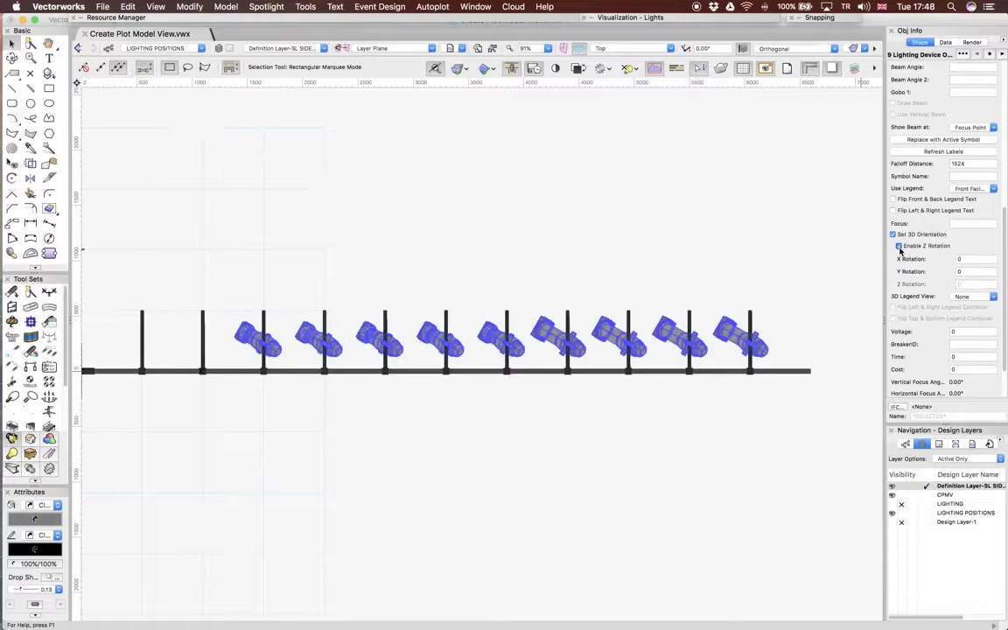
left_click(966, 260)
key("Return")
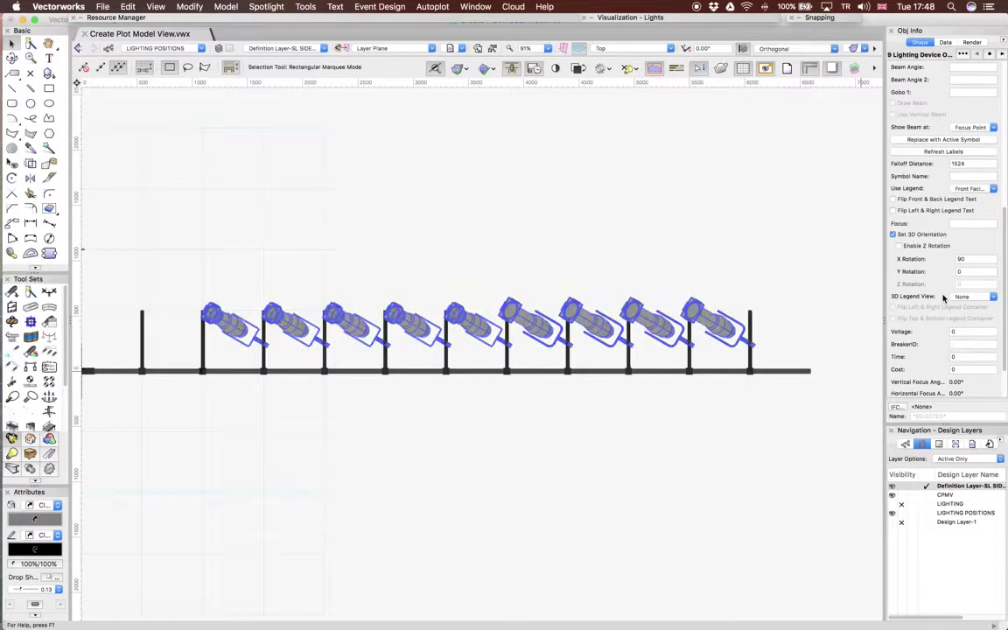
left_click(899, 245)
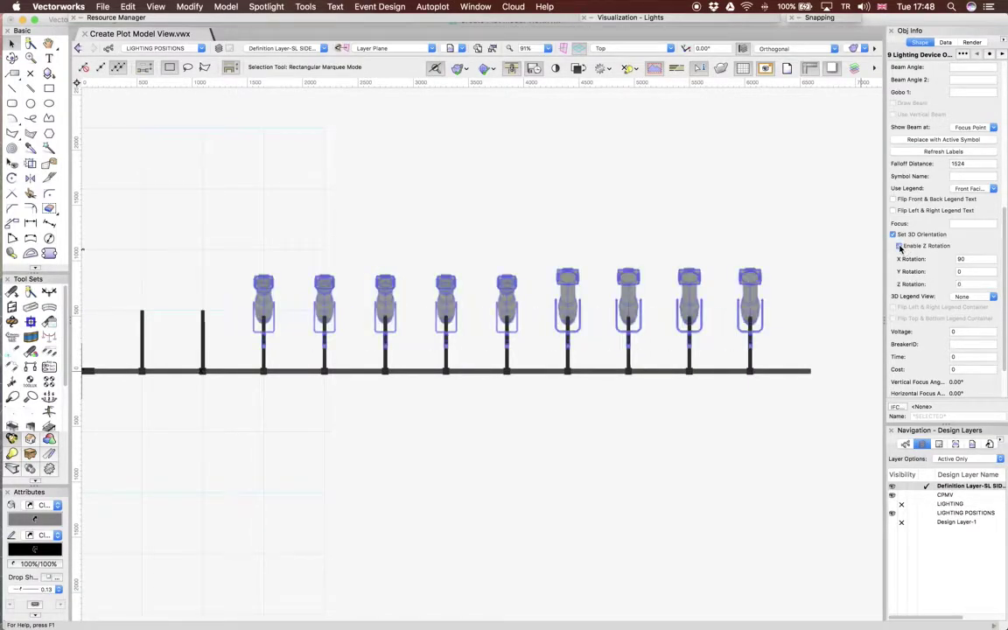
left_click(956, 284)
type("90")
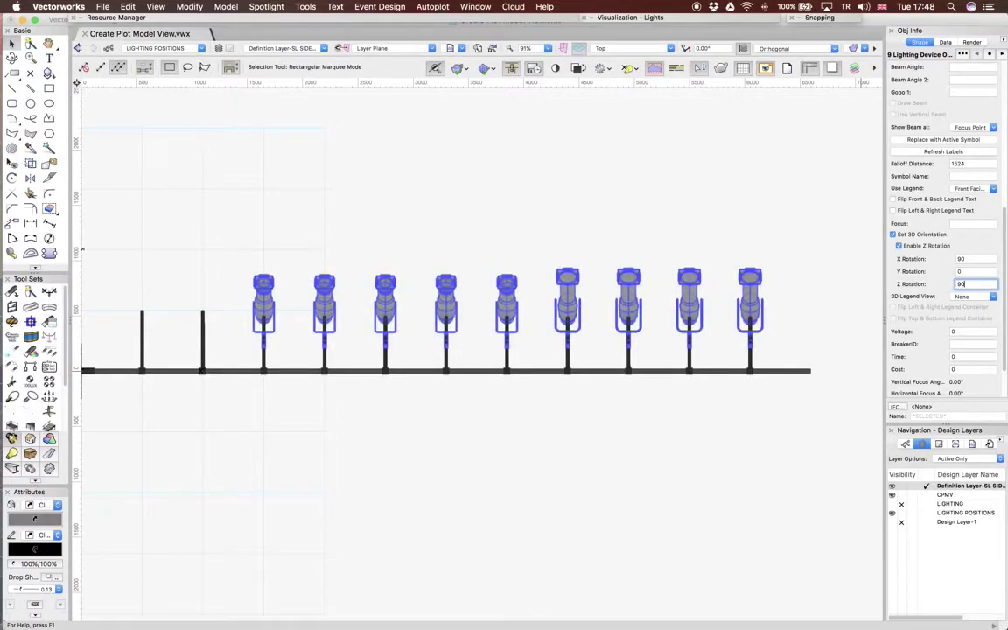
key("Return")
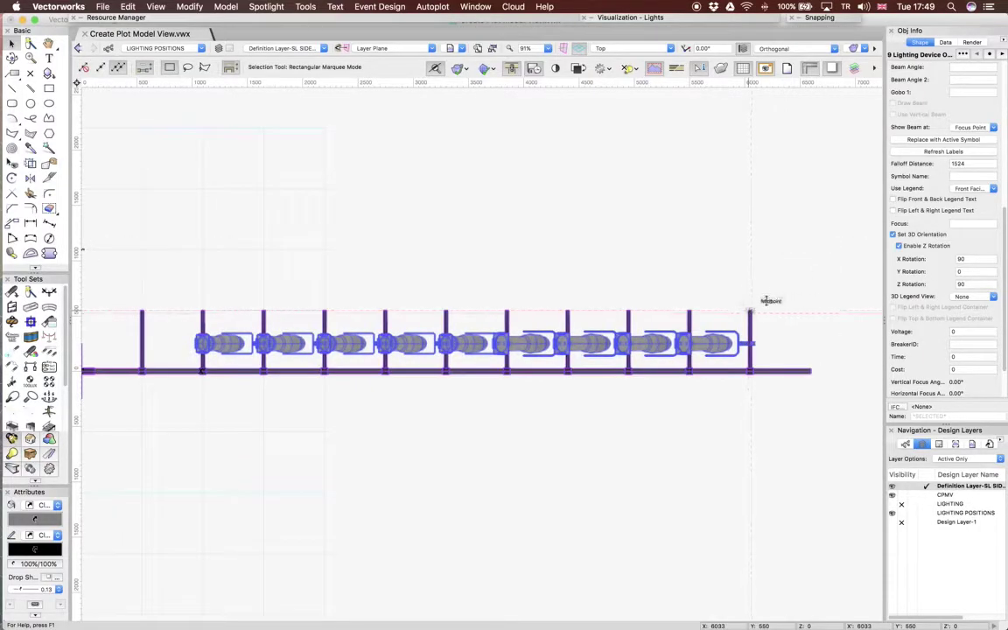
Step: Deselect the fixtures, check the boom truss's properties, and switch to 2D Top/Plan
left_click(805, 295)
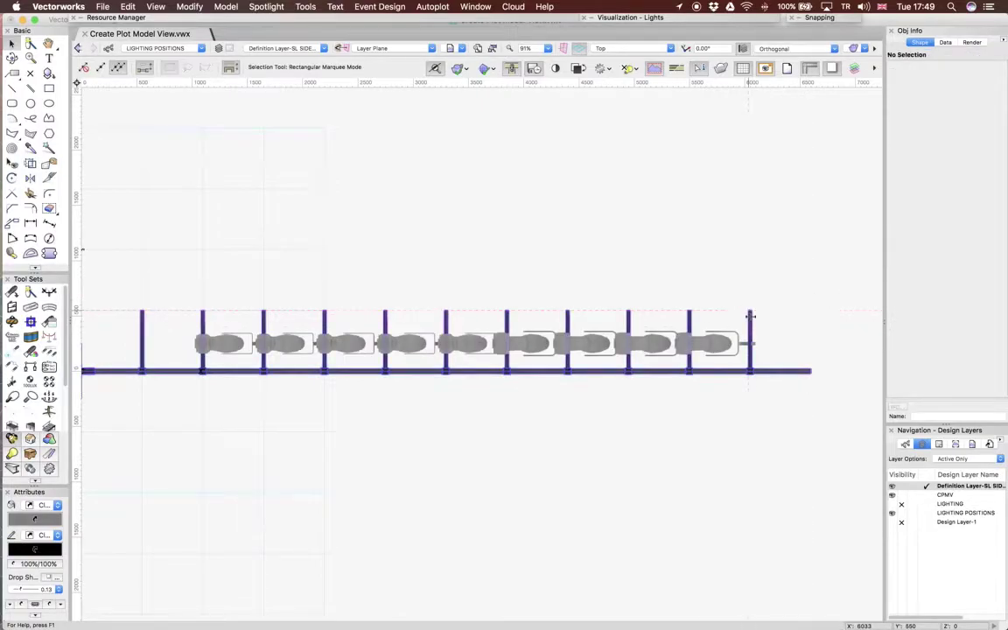
left_click(750, 319)
left_click(780, 323)
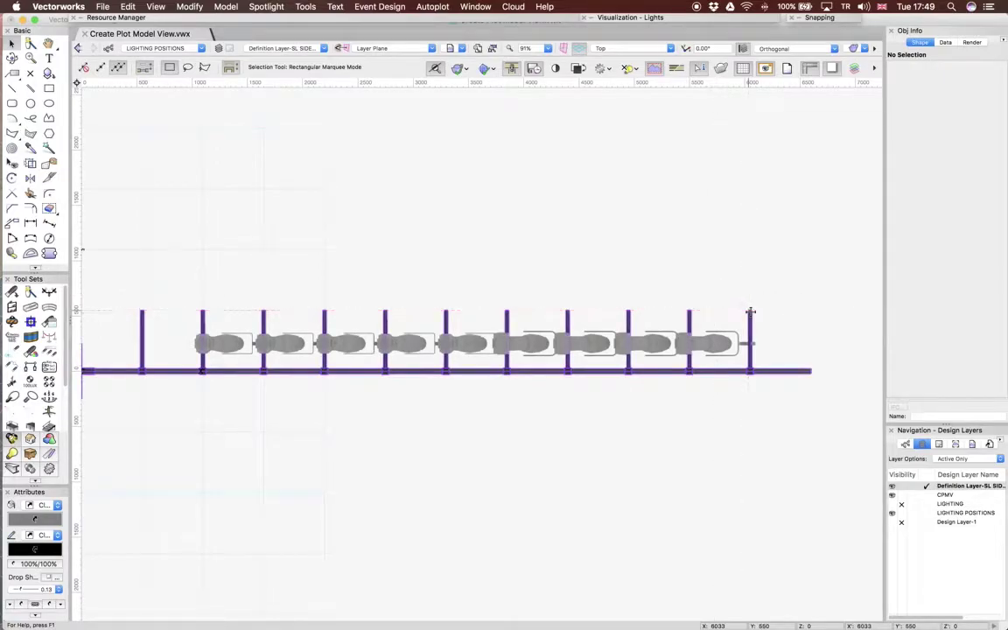
left_click(748, 313)
left_click(716, 299)
scroll(716, 301, "down", 1)
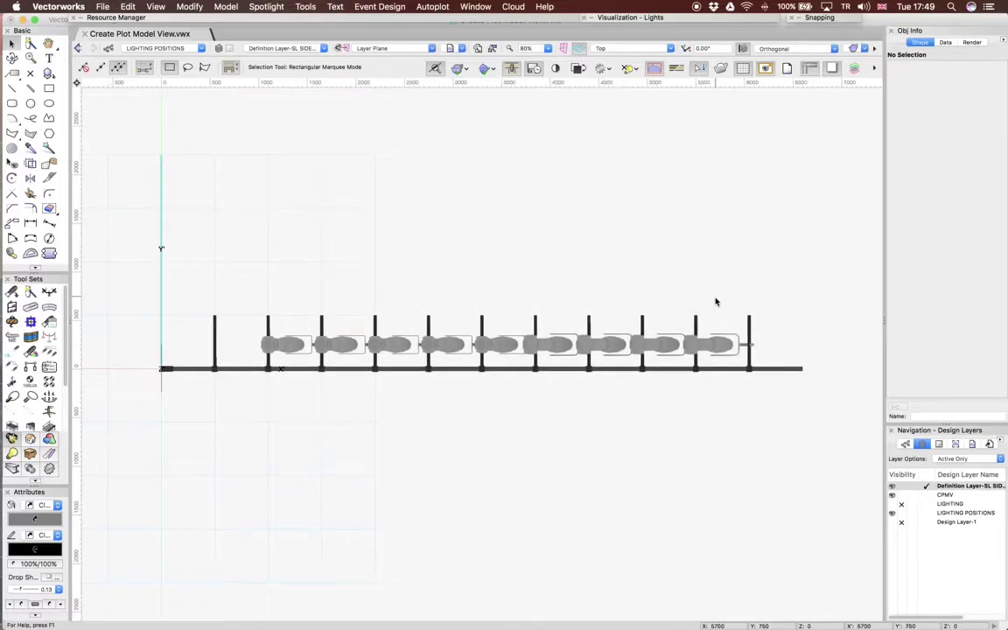
key("super+5")
scroll(738, 295, "up", 3)
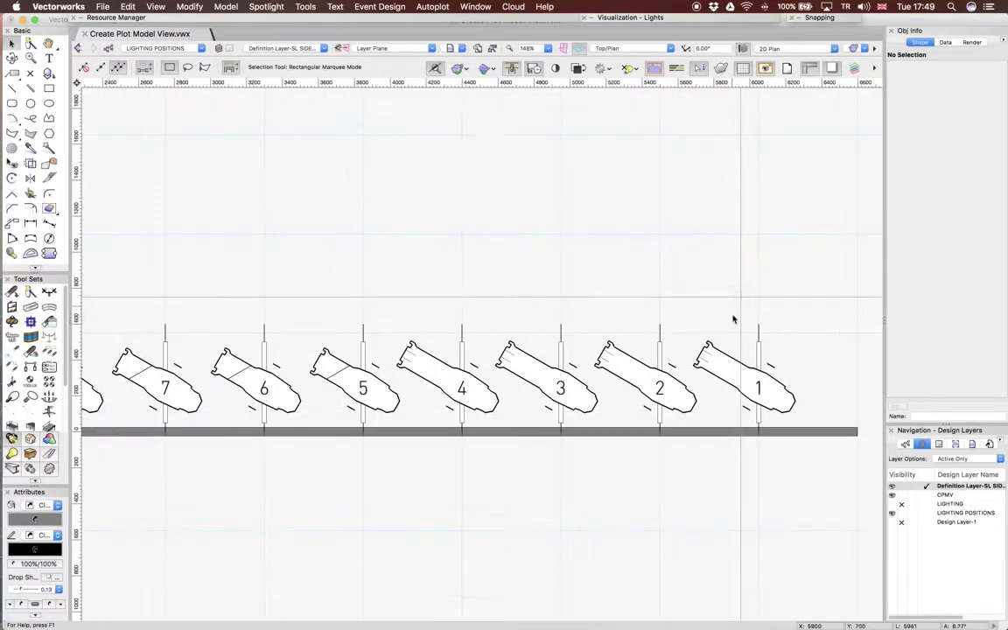
Step: Review fixtures 1 through 7 in Object Info one by one, then reactivate the CPMV layer
left_click(713, 352)
left_click(617, 349)
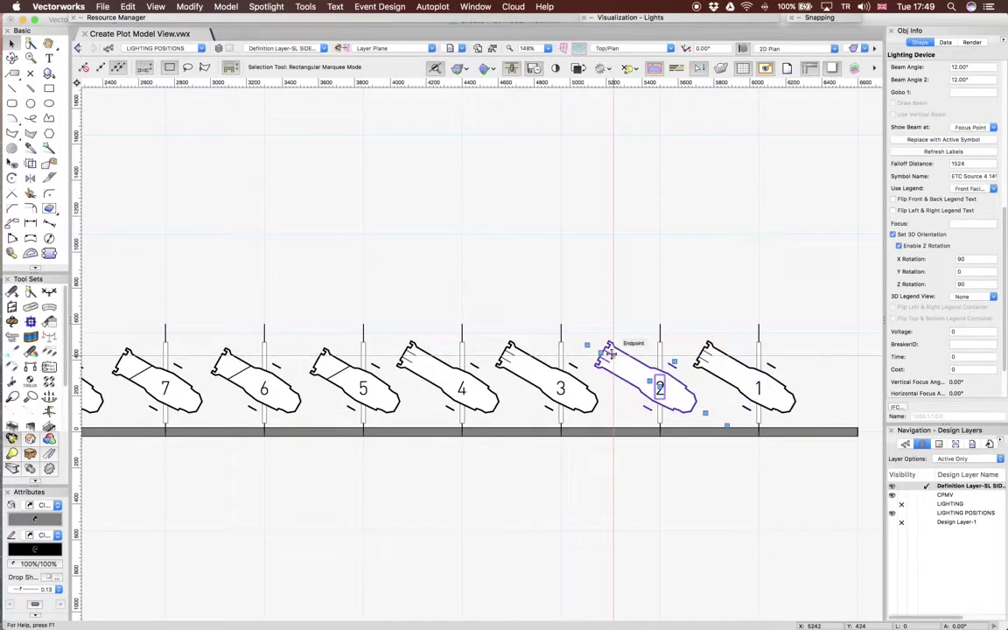
scroll(612, 354, "down", 2)
left_click(549, 352)
left_click(483, 353)
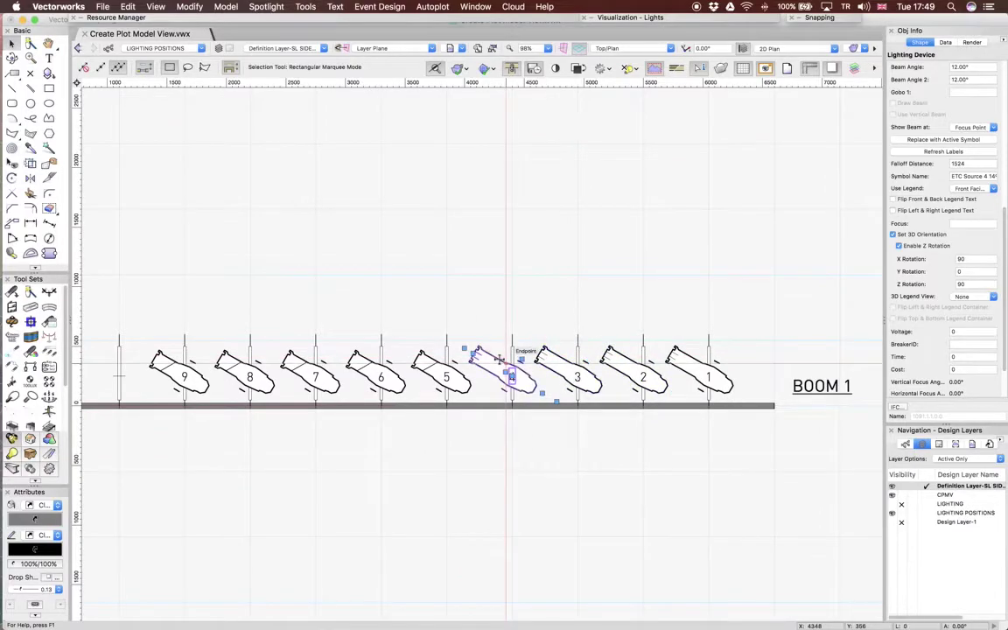
left_click(451, 337)
left_click(433, 361)
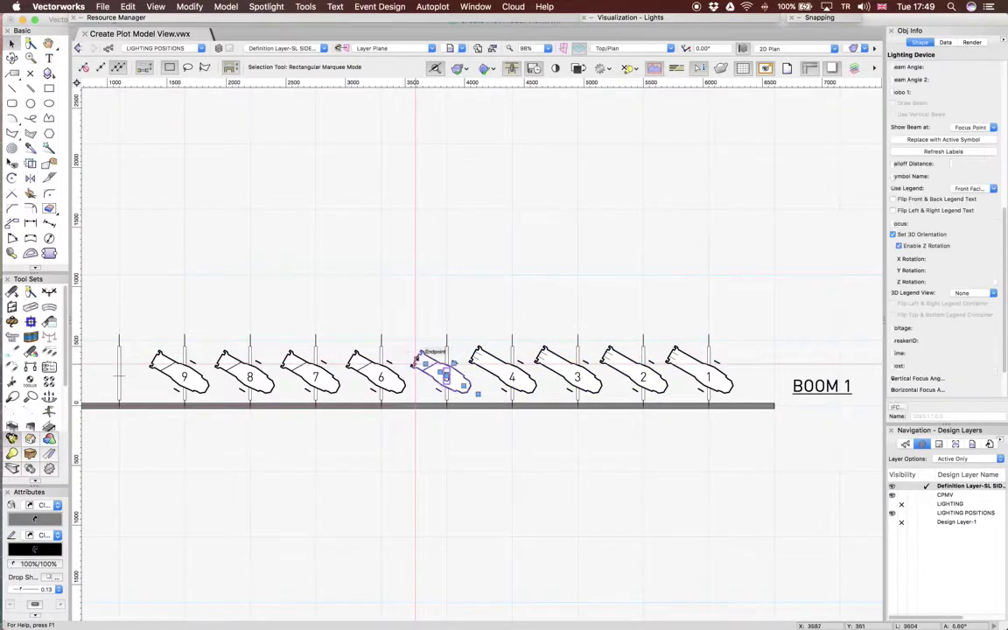
left_click(372, 360)
left_click(330, 352)
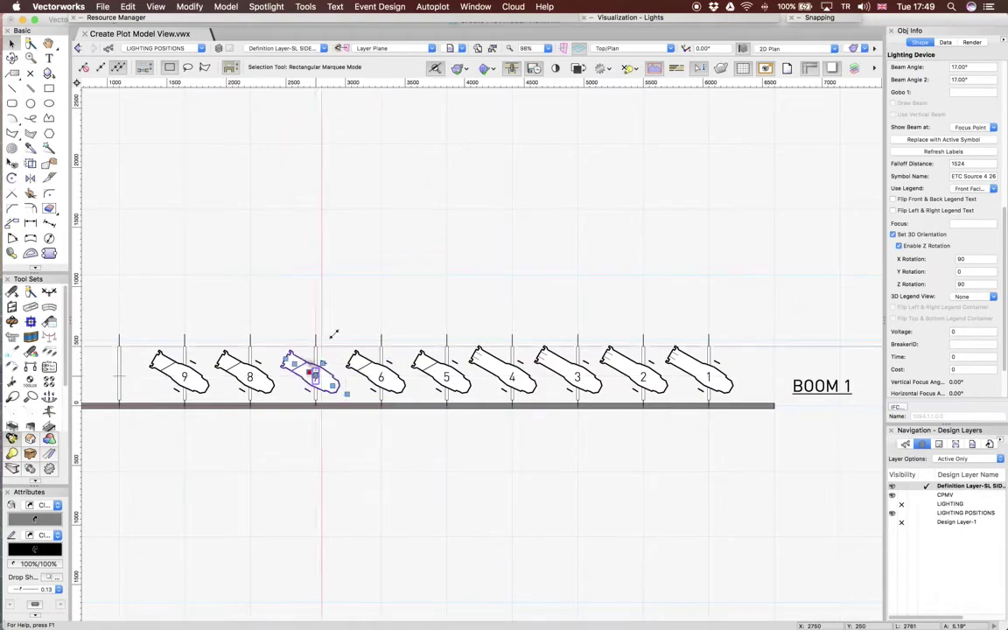
left_click(409, 306)
scroll(409, 306, "down", 3)
scroll(516, 261, "down", 2)
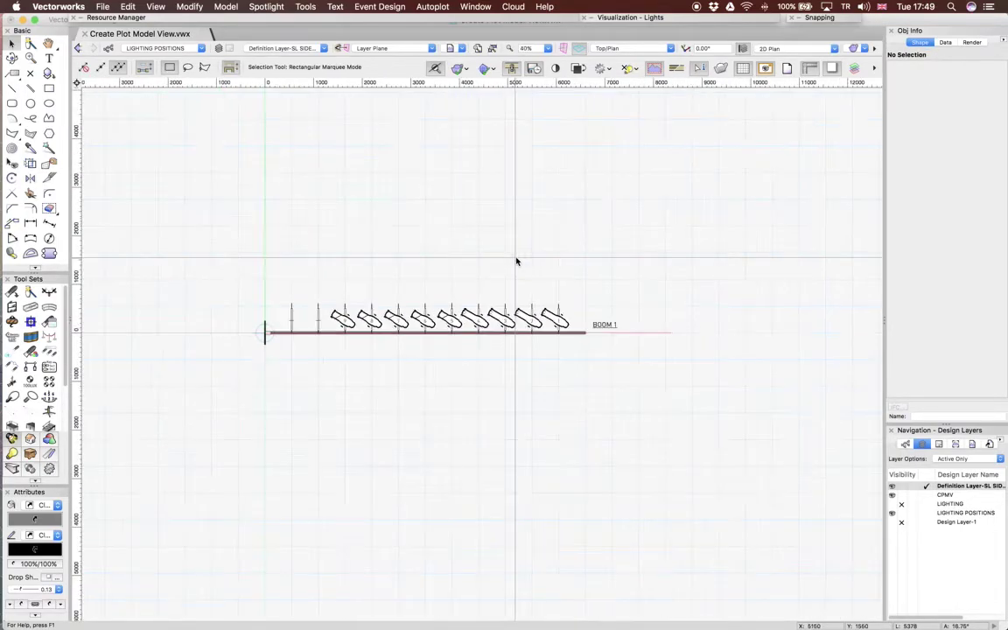
left_click(926, 496)
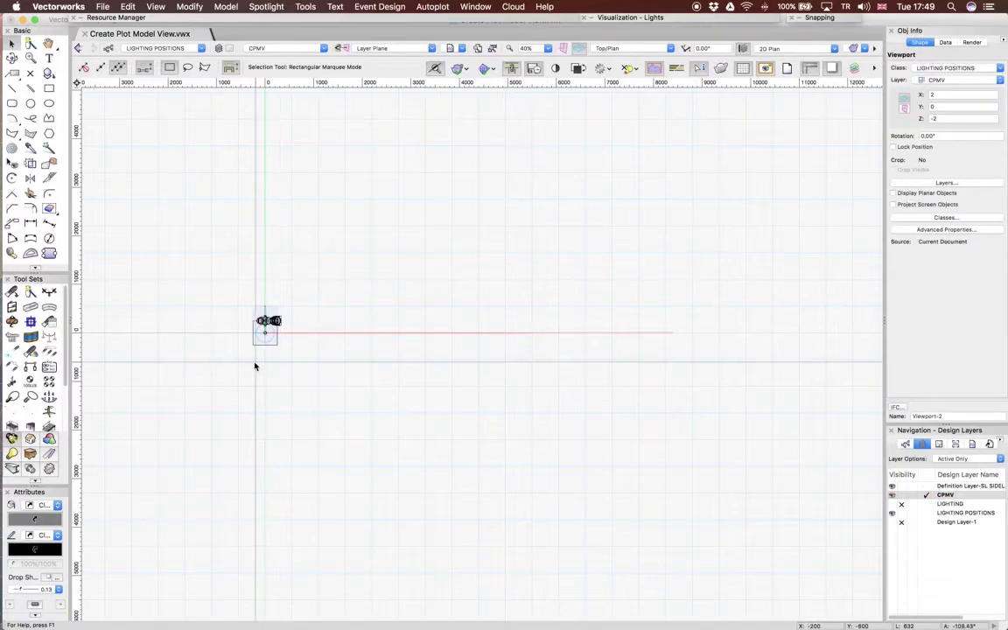
Step: Inspect BOOM 1's Viewport-2 in Right Isometric, then return it to Top/Plan view
scroll(254, 366, "up", 2)
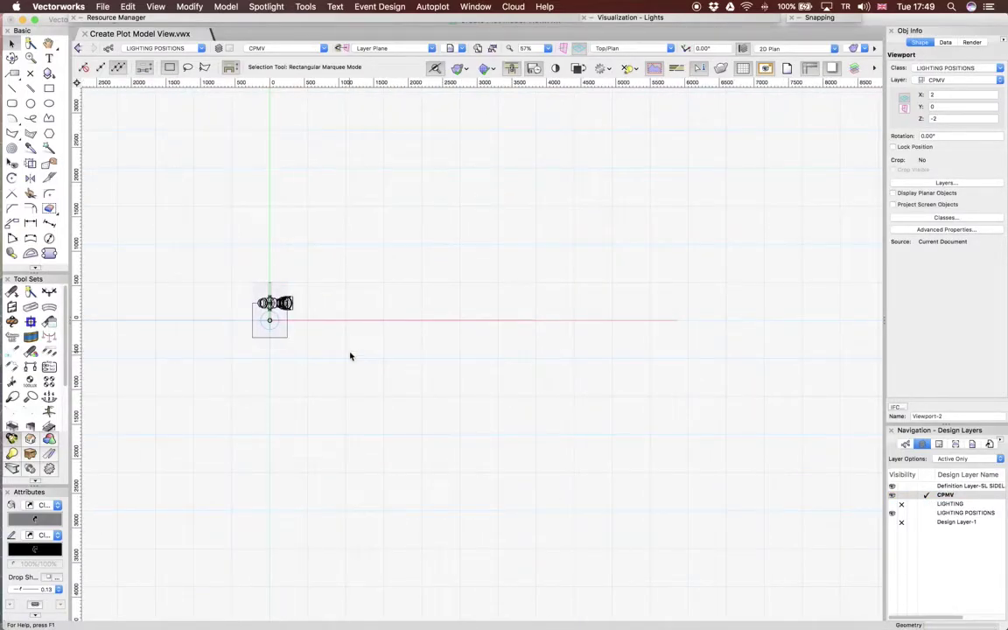
key("3")
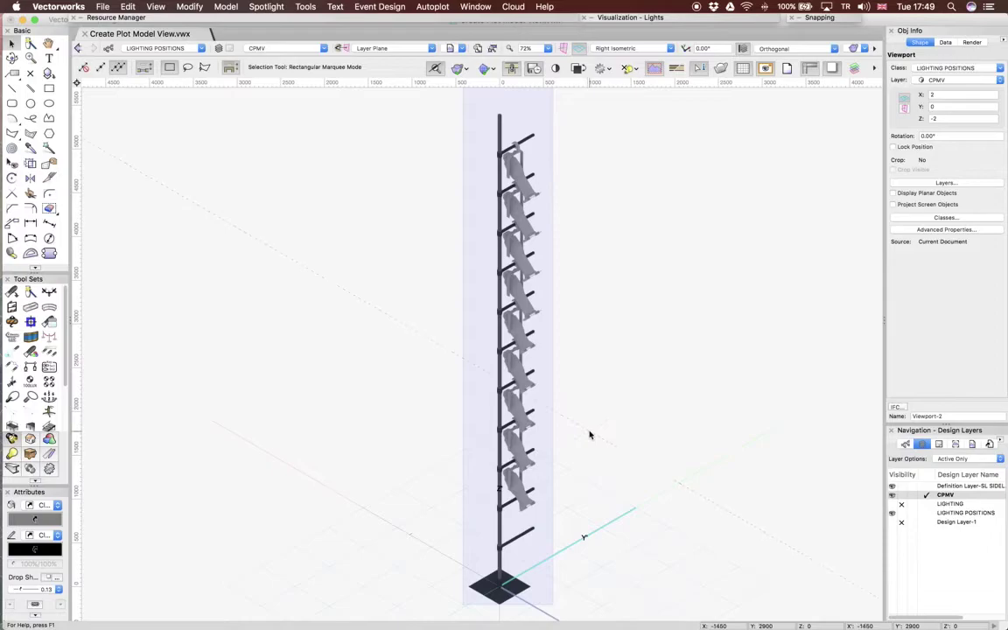
left_click(591, 434)
scroll(590, 435, "up", 4)
scroll(589, 435, "down", 4)
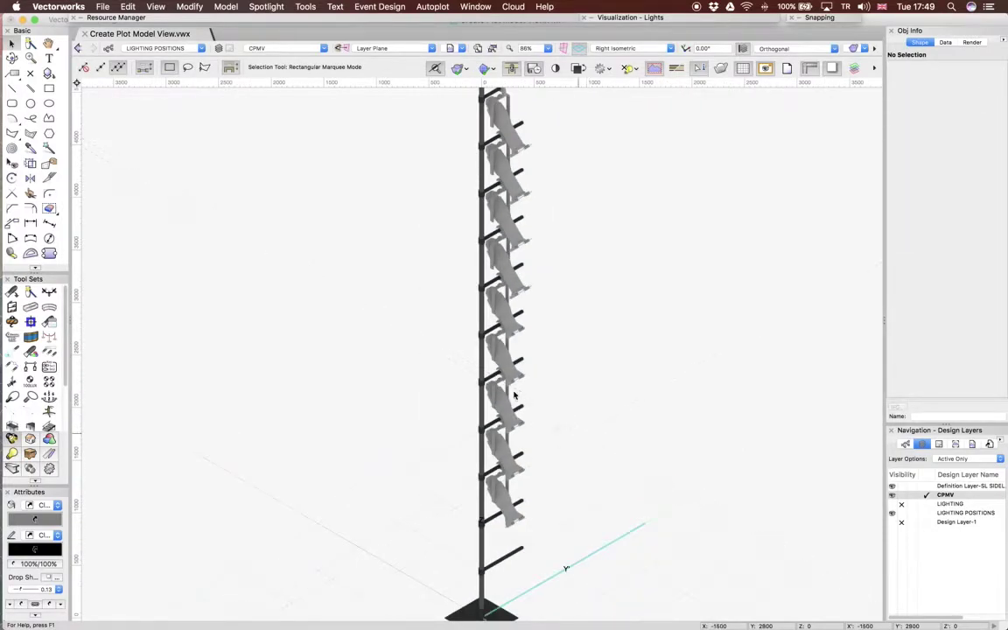
left_click(514, 361)
scroll(504, 372, "up", 2)
left_click(589, 394)
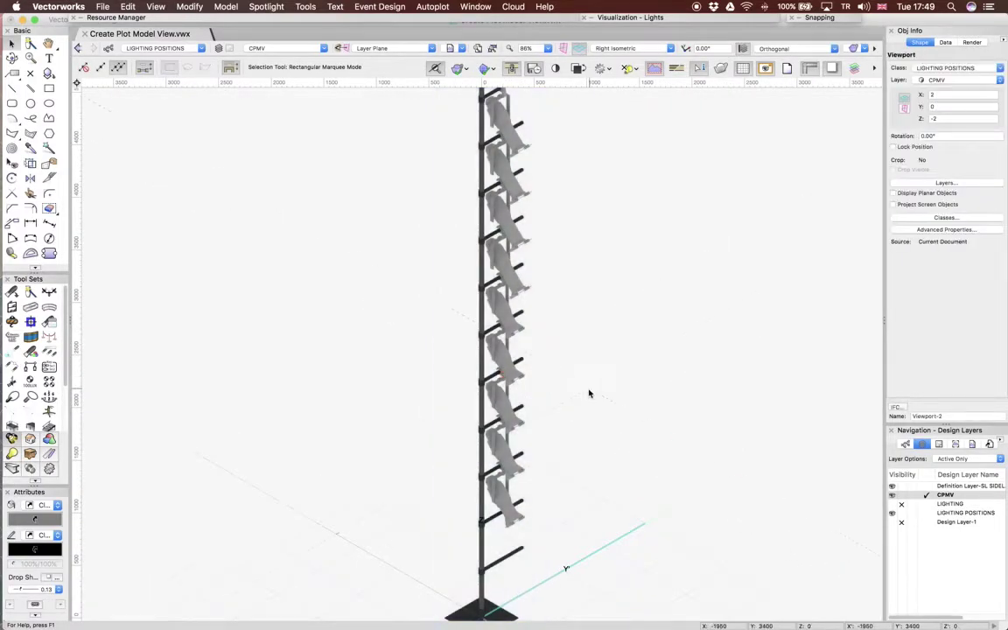
left_click(501, 407)
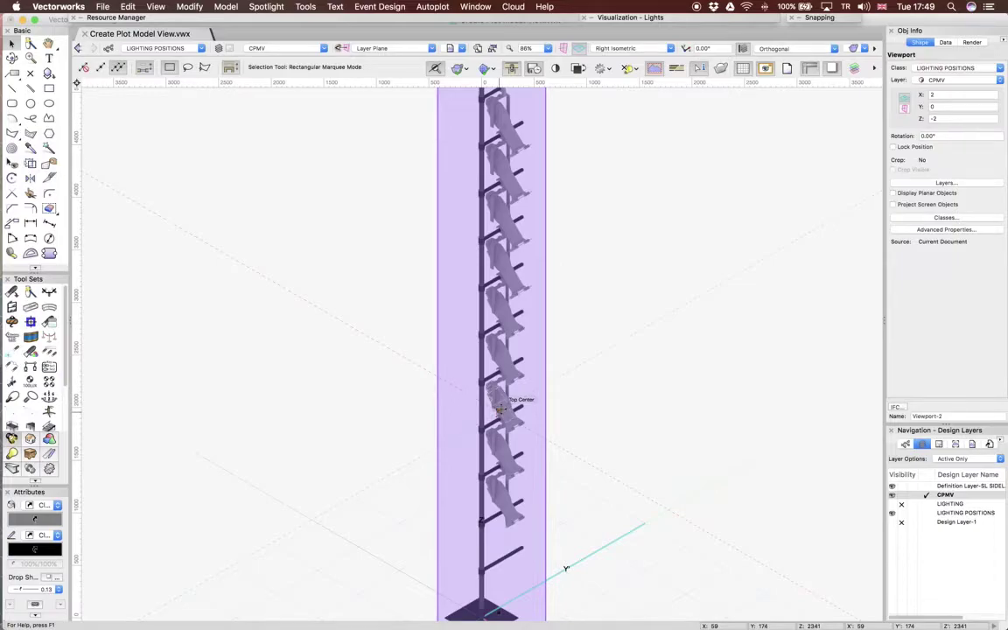
scroll(500, 408, "down", 3)
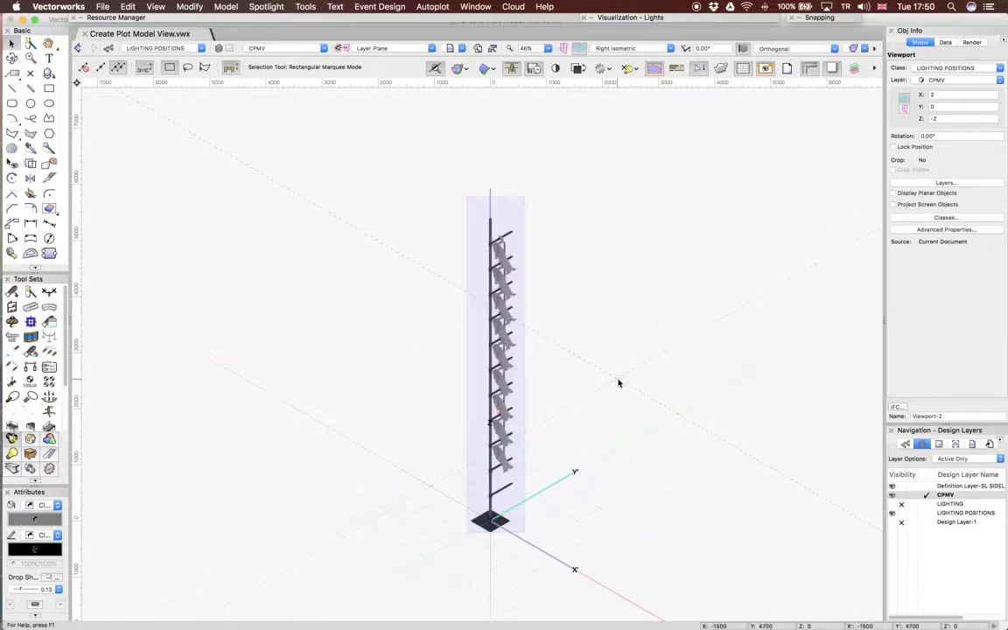
key("F5")
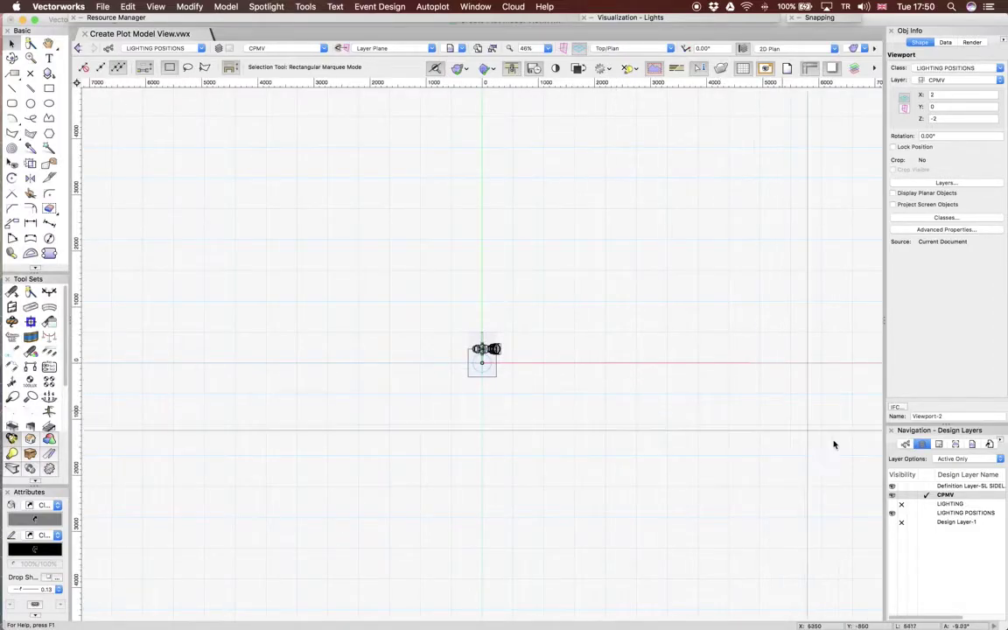
Step: On the definition layer, select all nine BOOM 1 fixtures and focus them on point A
left_click(928, 486)
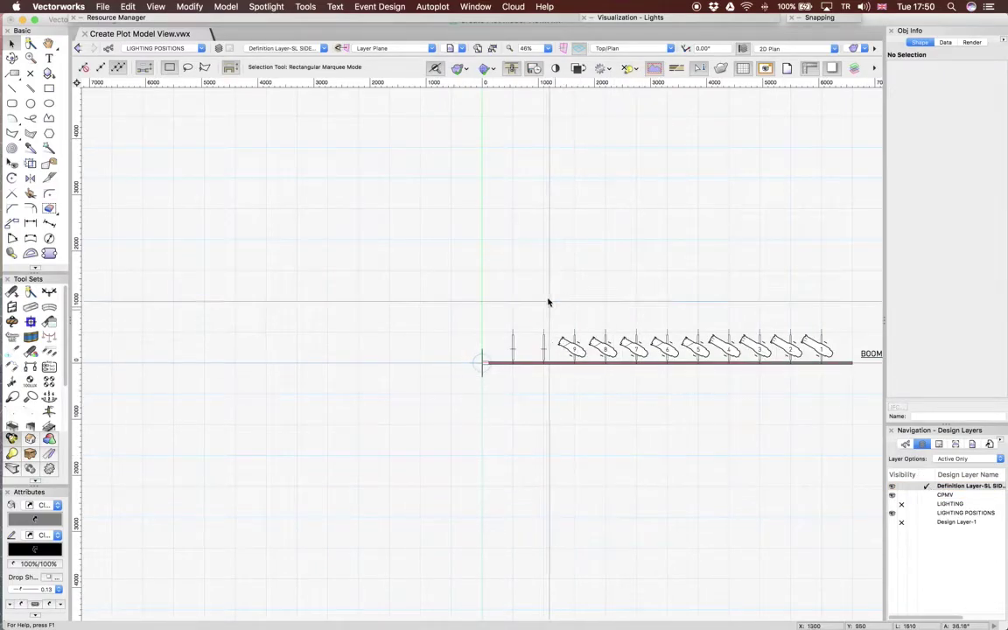
mouse_move(534, 276)
left_mouse_down()
mouse_move(680, 378)
mouse_move(879, 406)
mouse_move(663, 417)
left_mouse_up()
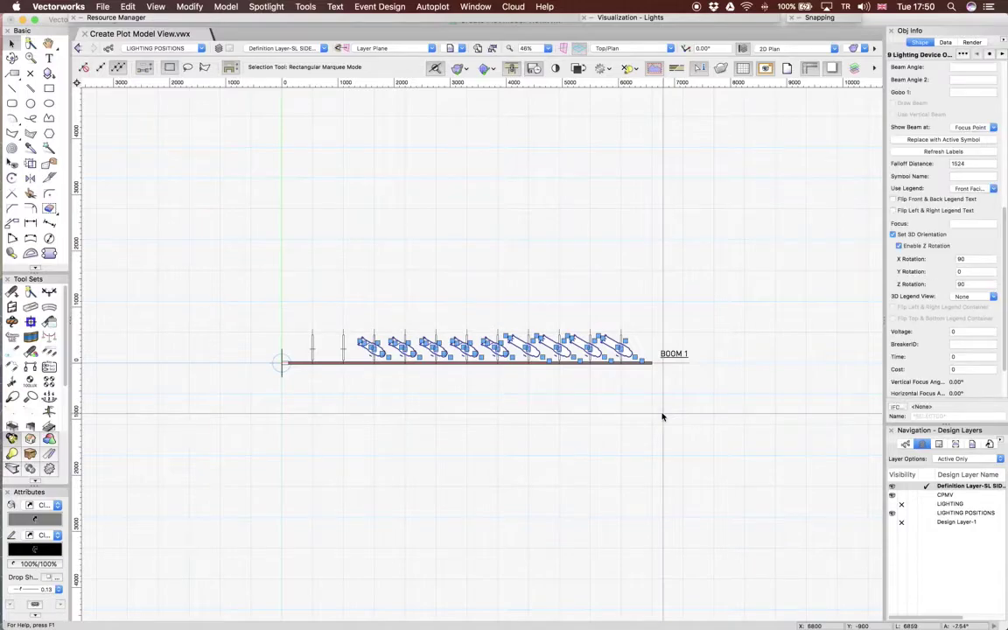
key("super+shift+f")
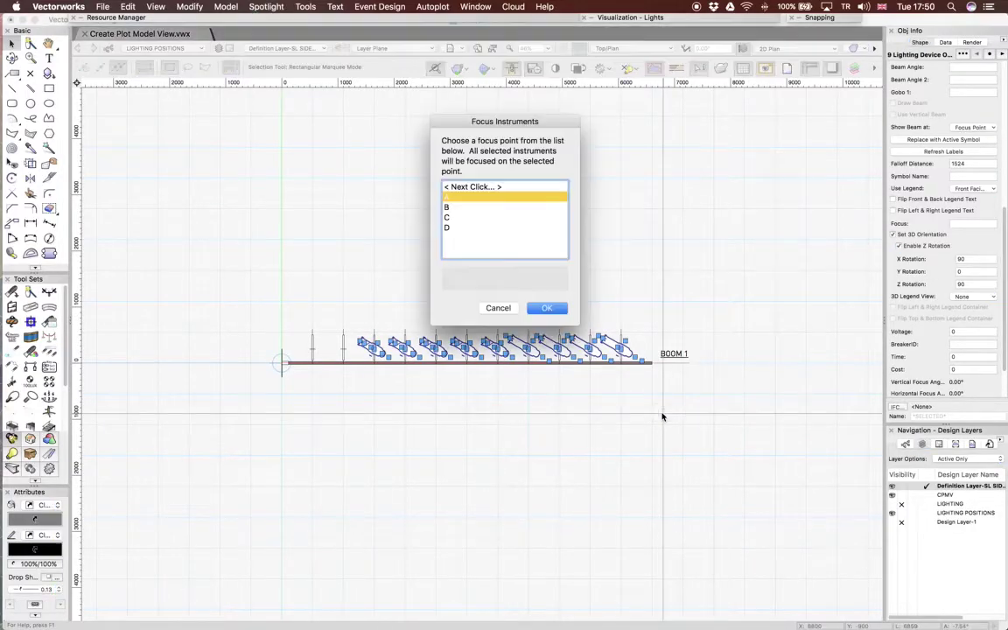
left_click(545, 309)
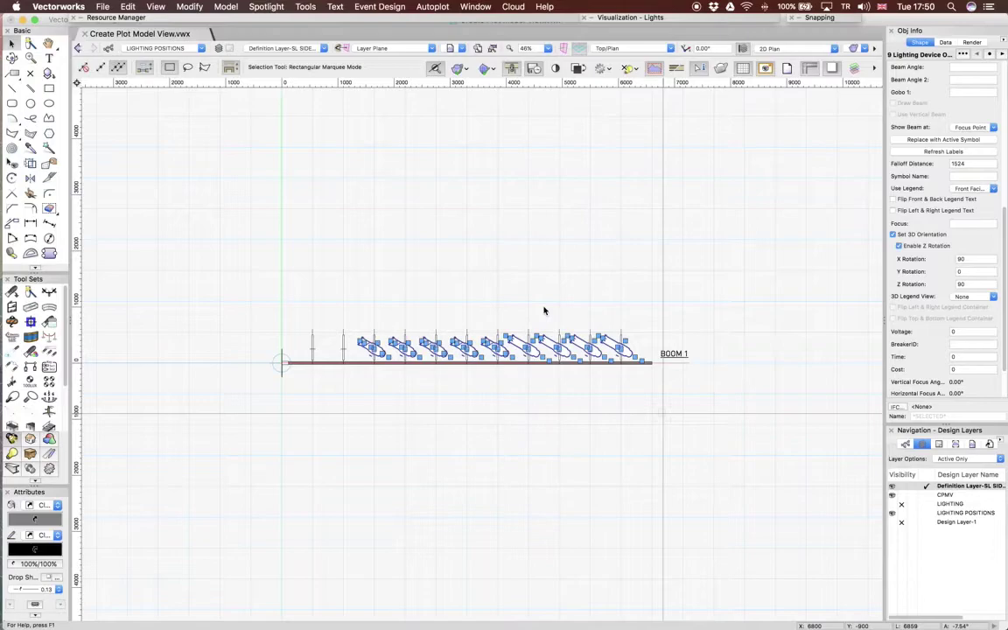
left_click(609, 282)
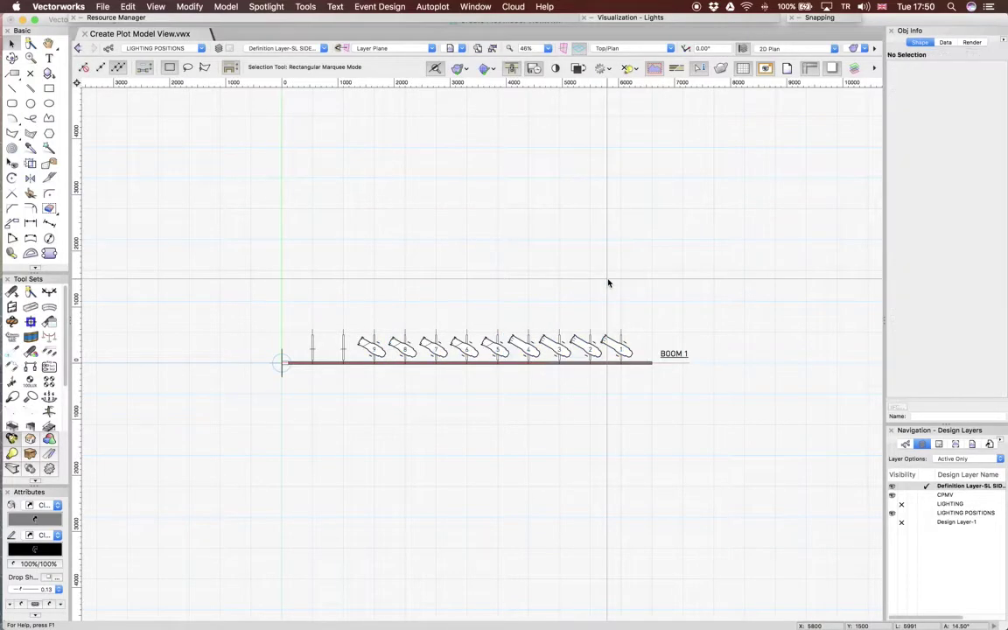
Step: On CPMV, check Viewport-2's fixtures aimed at point A in Right Isometric, ending in Top/Plan
left_click(927, 496)
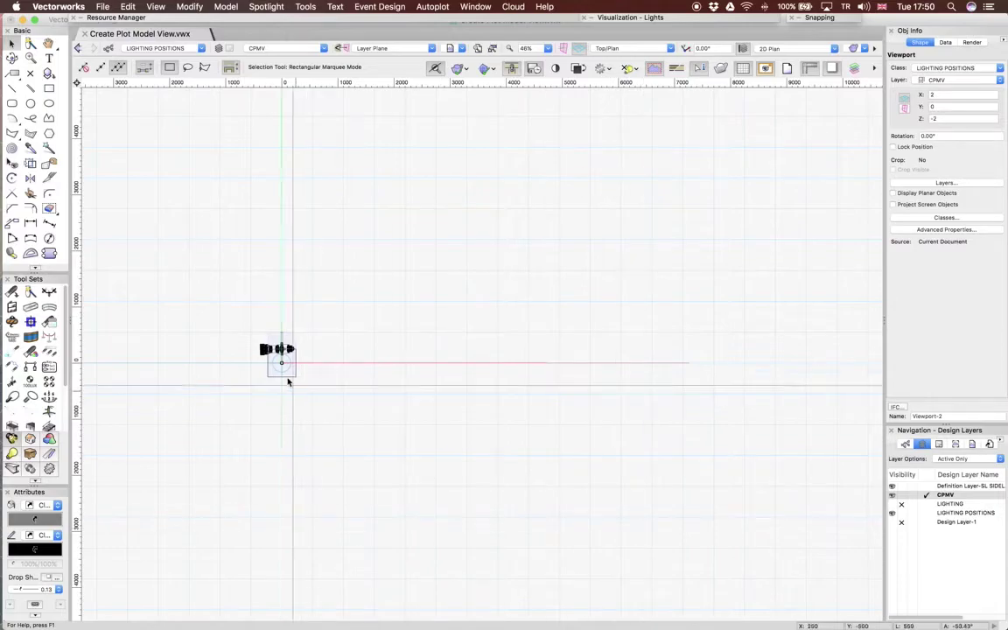
key("super+3")
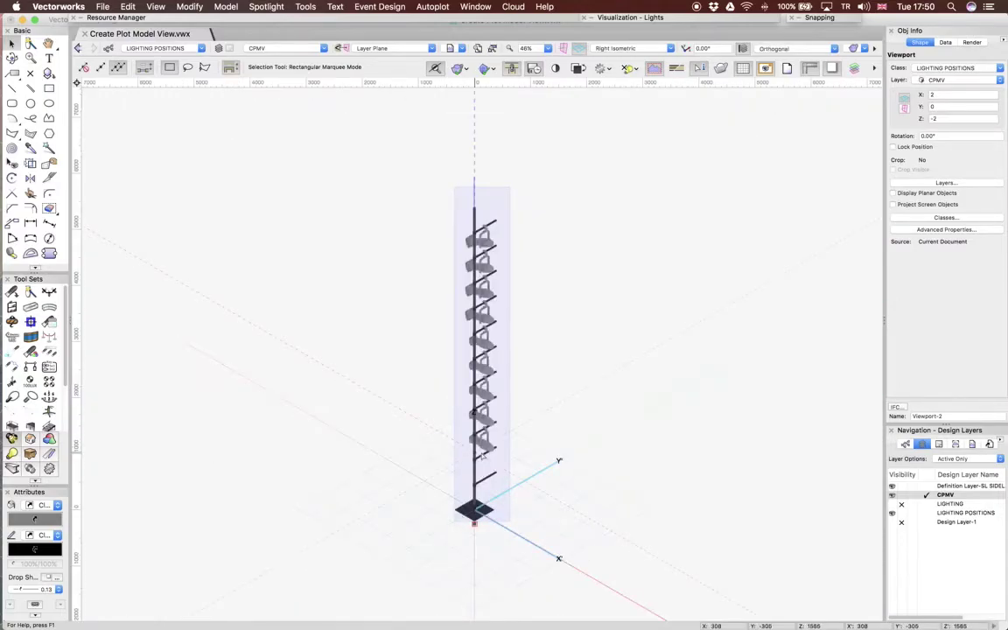
scroll(484, 455, "up", 3)
left_click(574, 378)
scroll(604, 378, "down", 1)
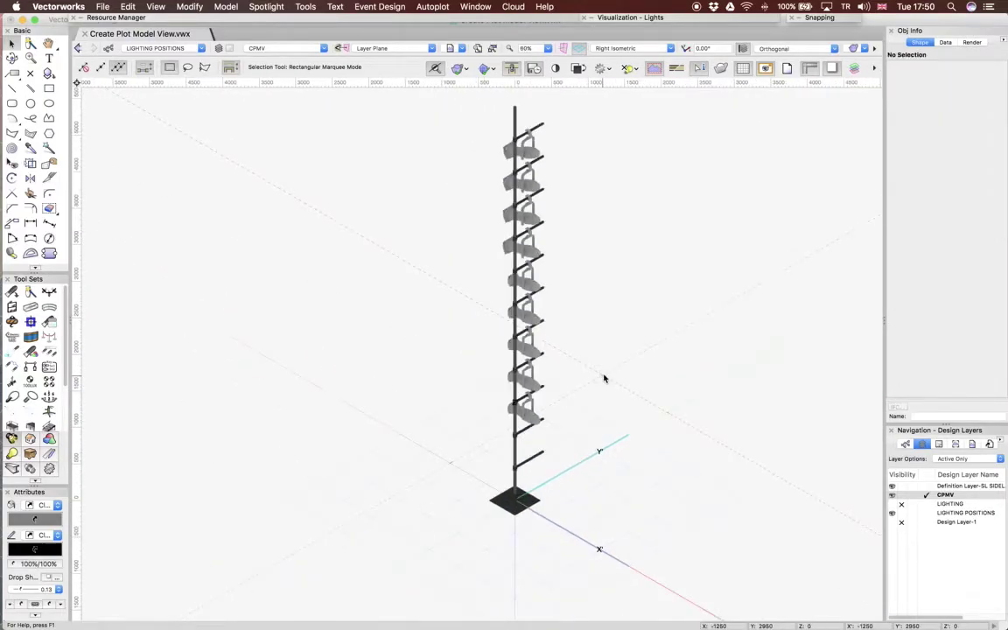
scroll(603, 378, "down", 3)
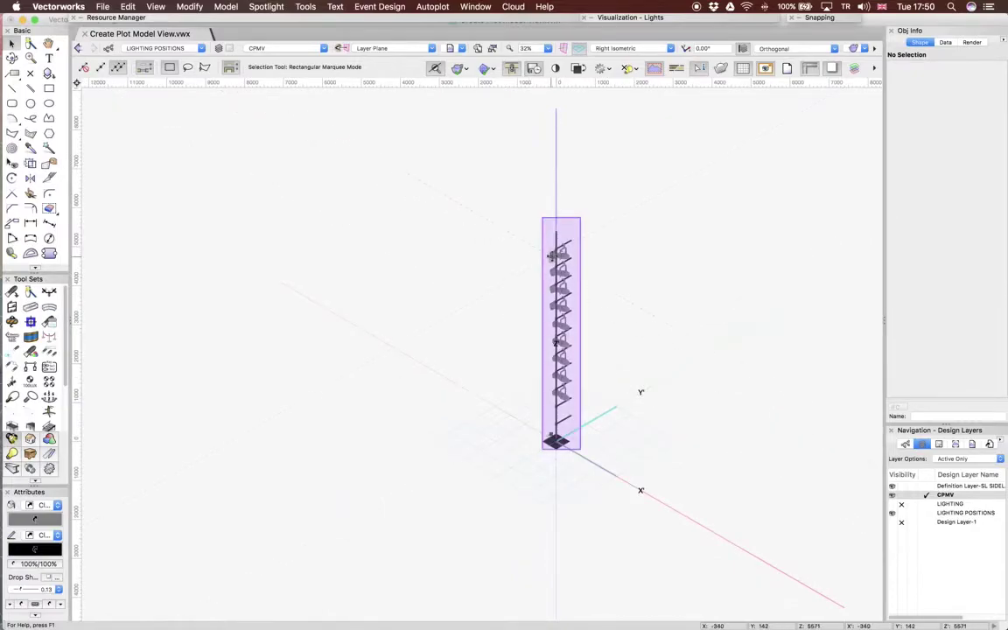
left_click(550, 256)
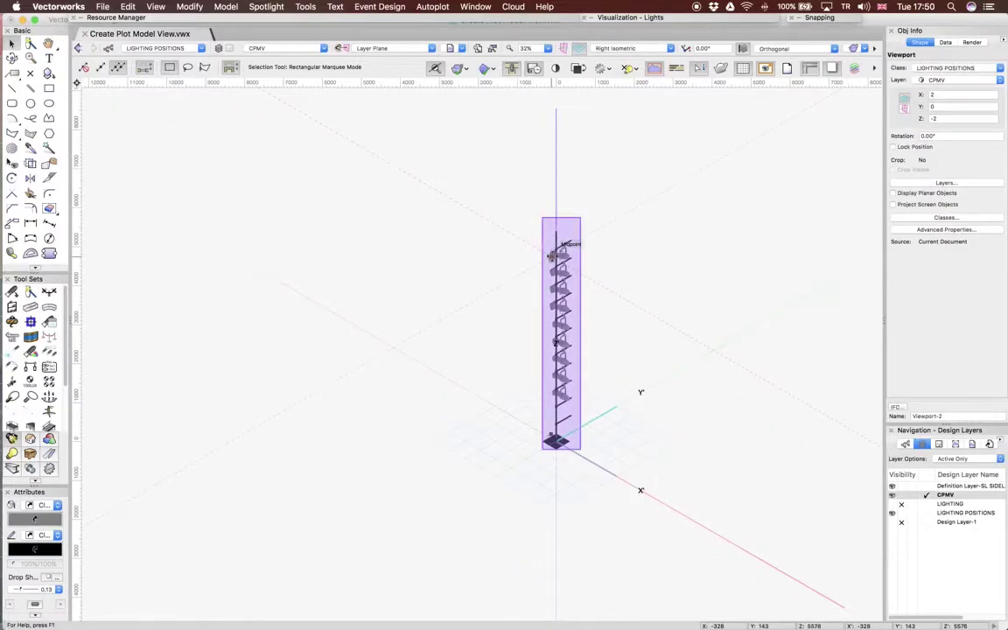
key("super+5")
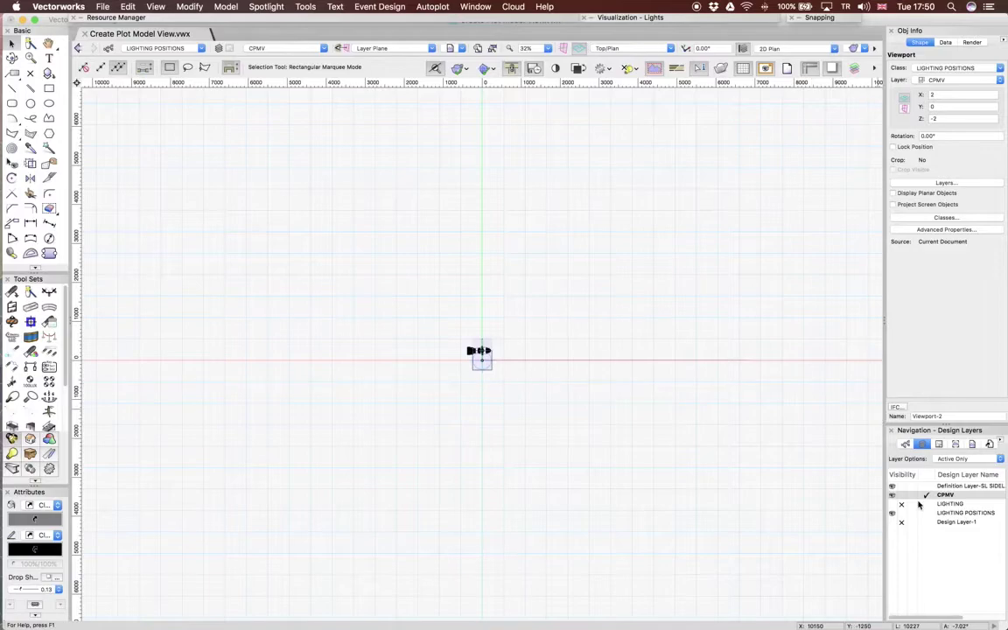
Step: On the definition layer, inspect individual BOOM 1 fixtures' properties
left_click(927, 486)
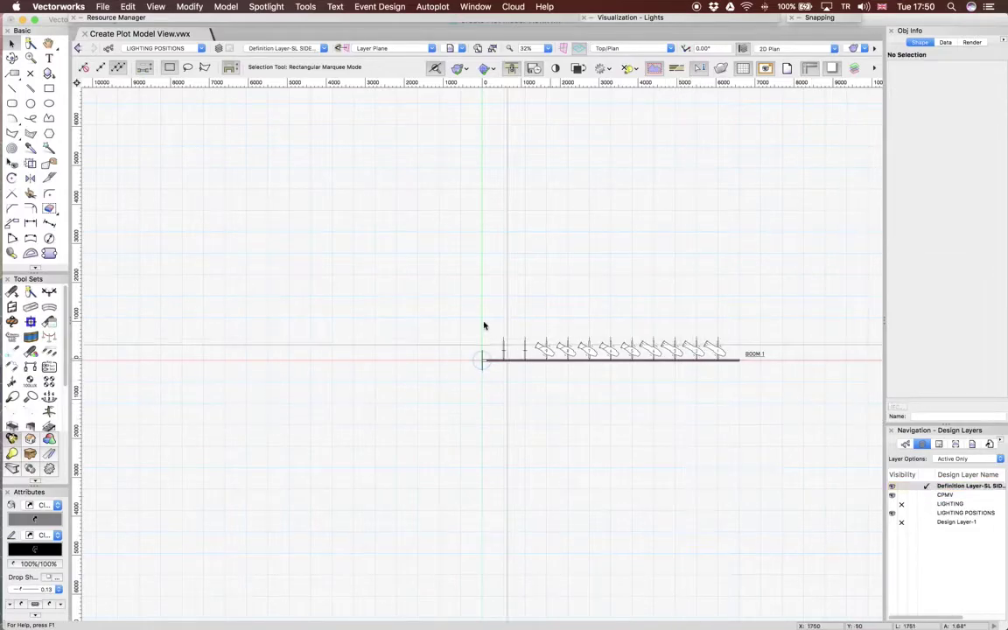
scroll(534, 303, "up", 2)
scroll(534, 304, "up", 1)
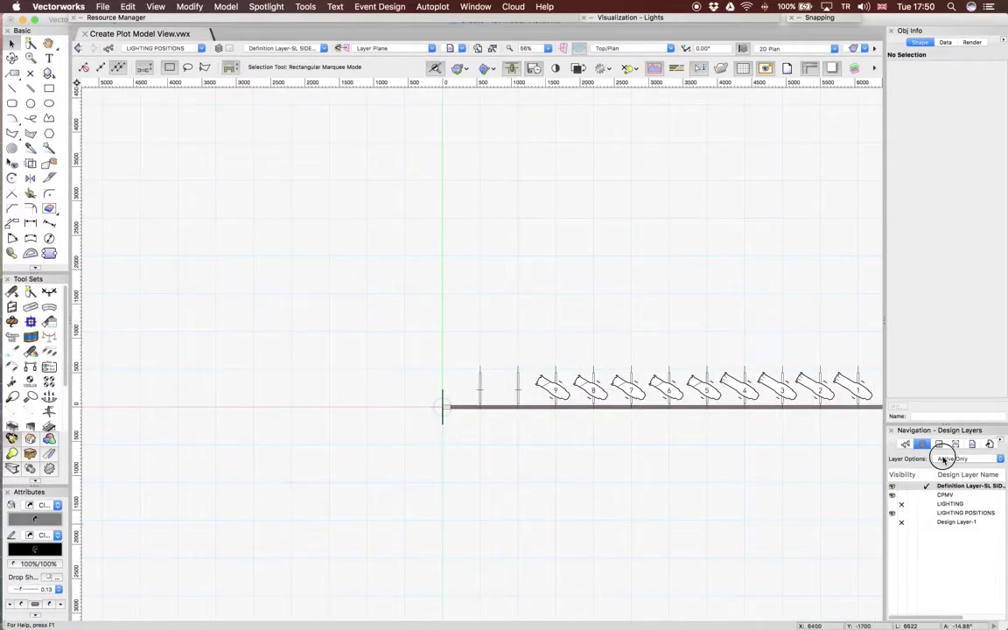
left_click(540, 379)
scroll(542, 383, "down", 5)
scroll(601, 398, "up", 5)
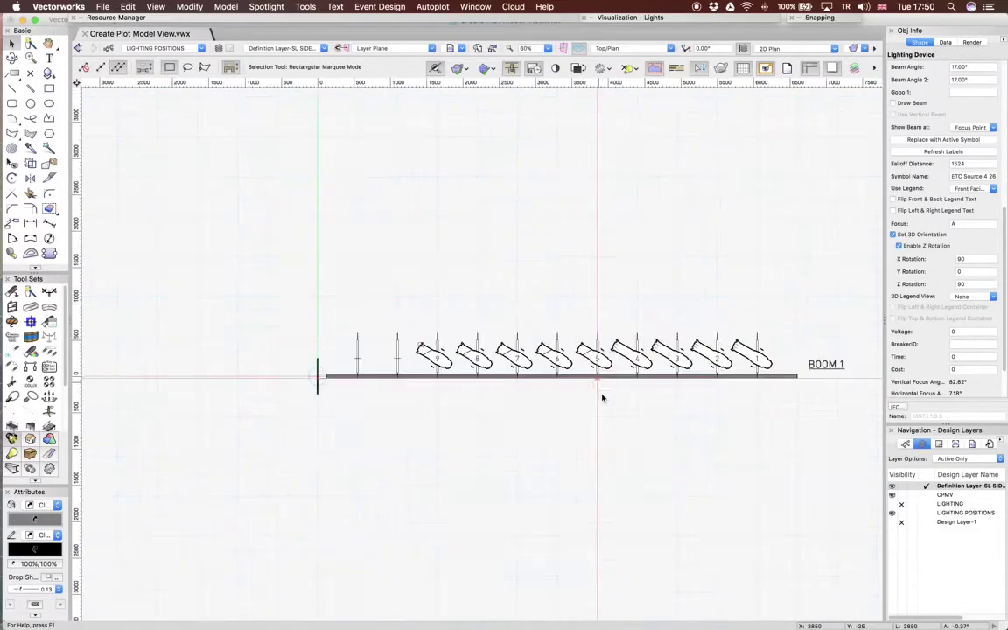
left_click(755, 347)
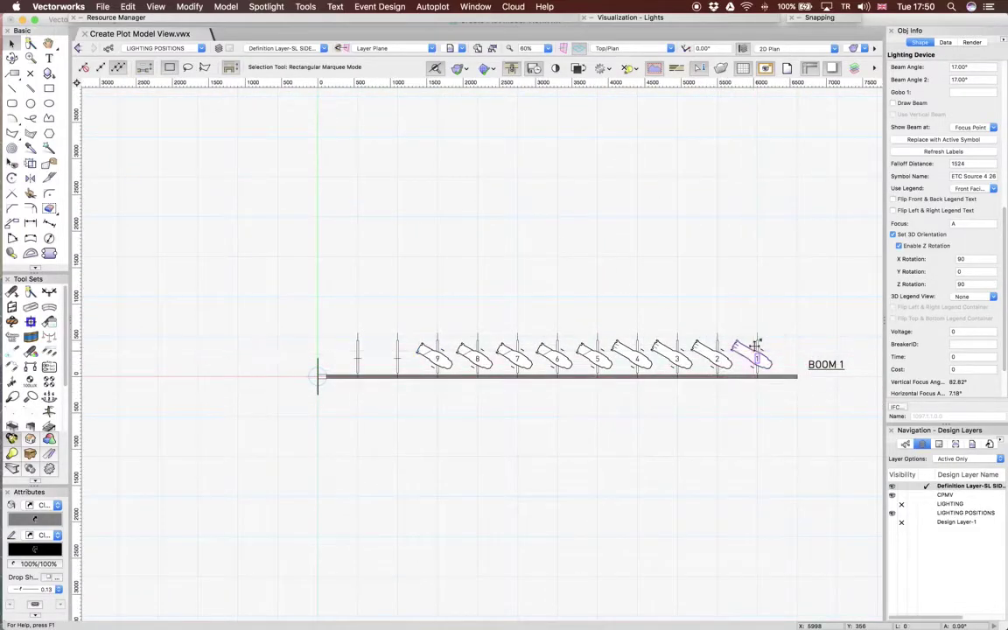
left_click(675, 354)
Step: Select all nine fixtures and set their Color to L132
left_click_drag(400, 306, 792, 396)
scroll(932, 265, "up", 10)
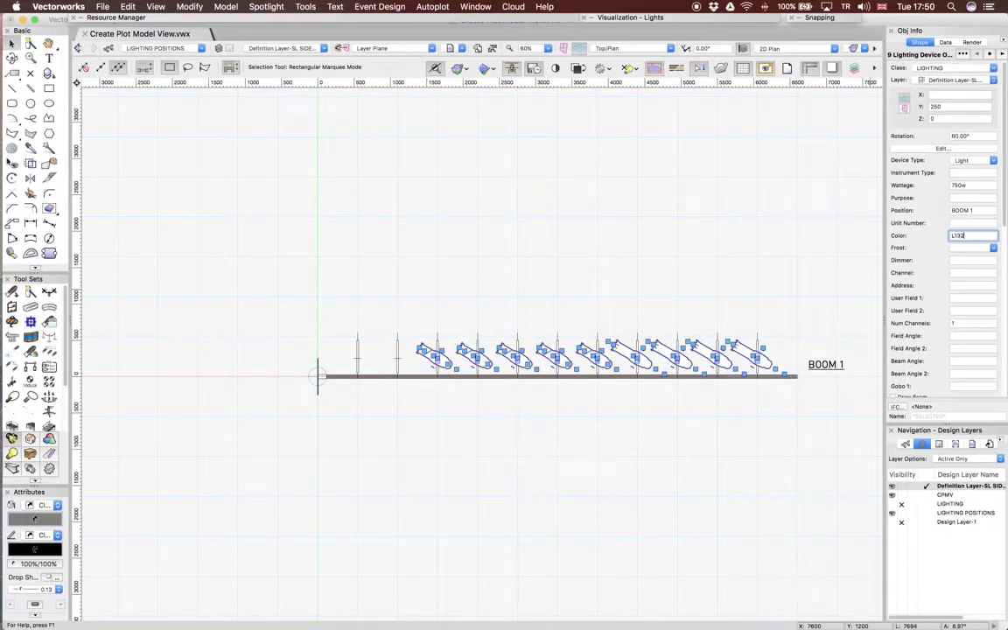
key("Return")
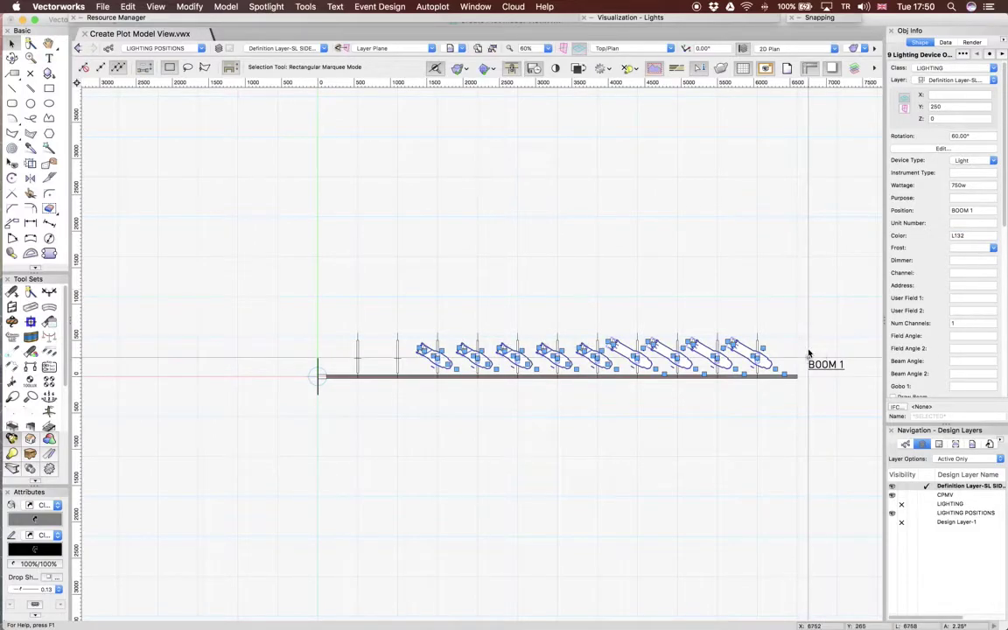
scroll(808, 353, "up", 3)
left_click(621, 269)
scroll(620, 269, "down", 3)
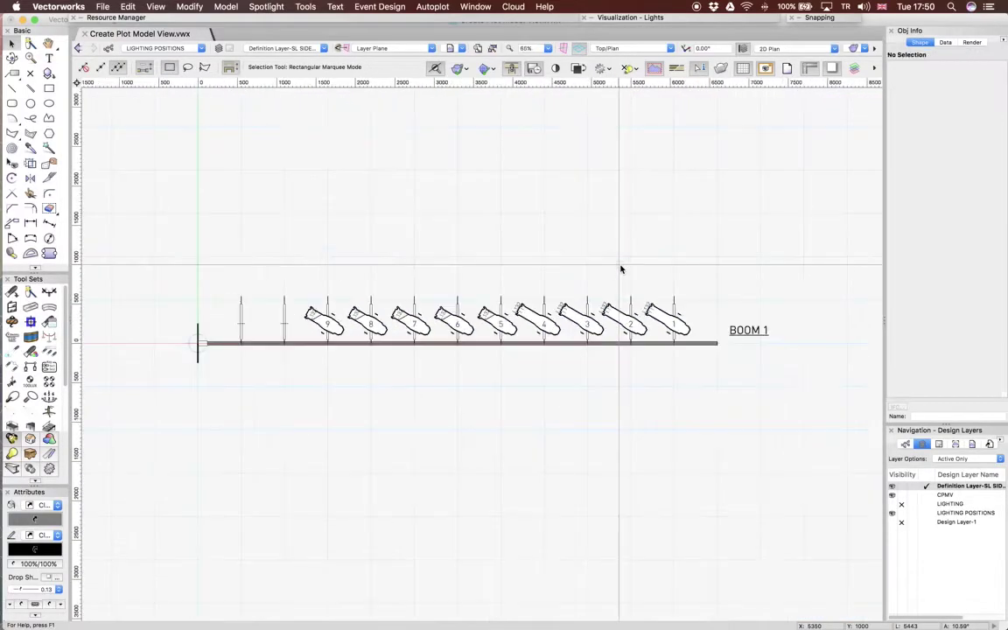
scroll(581, 284, "up", 1)
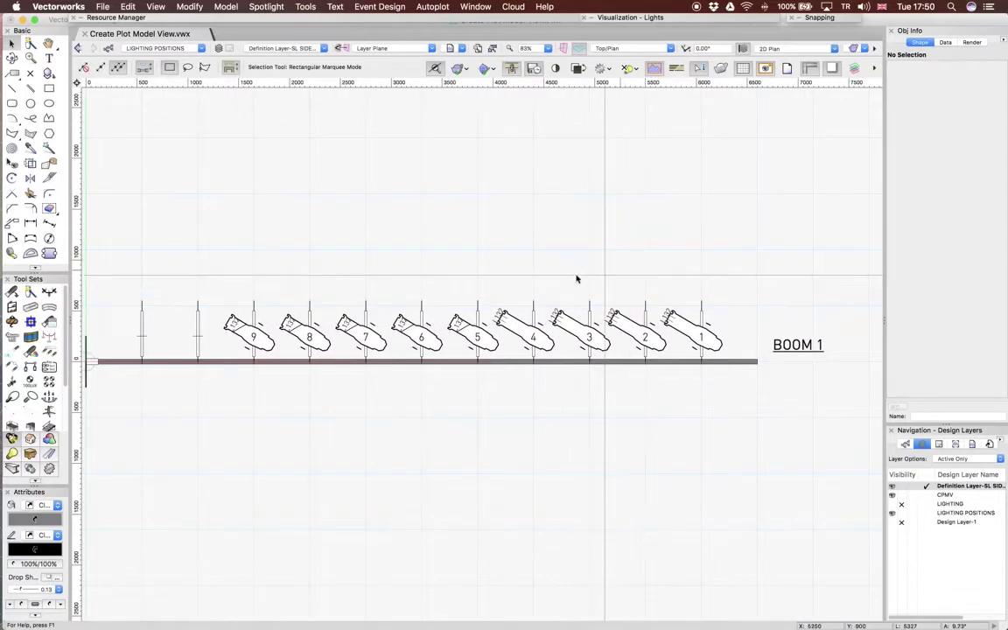
scroll(572, 256, "down", 2)
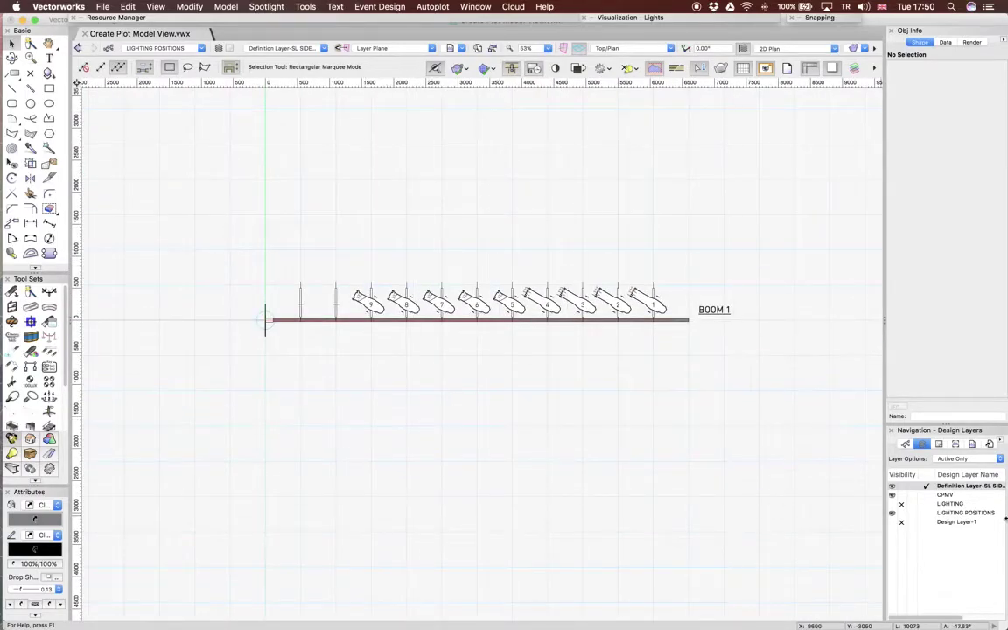
Step: On CPMV, view Viewport-2 in Right Isometric, orbit it with Flyover, then return to Top/Plan
left_click(928, 496)
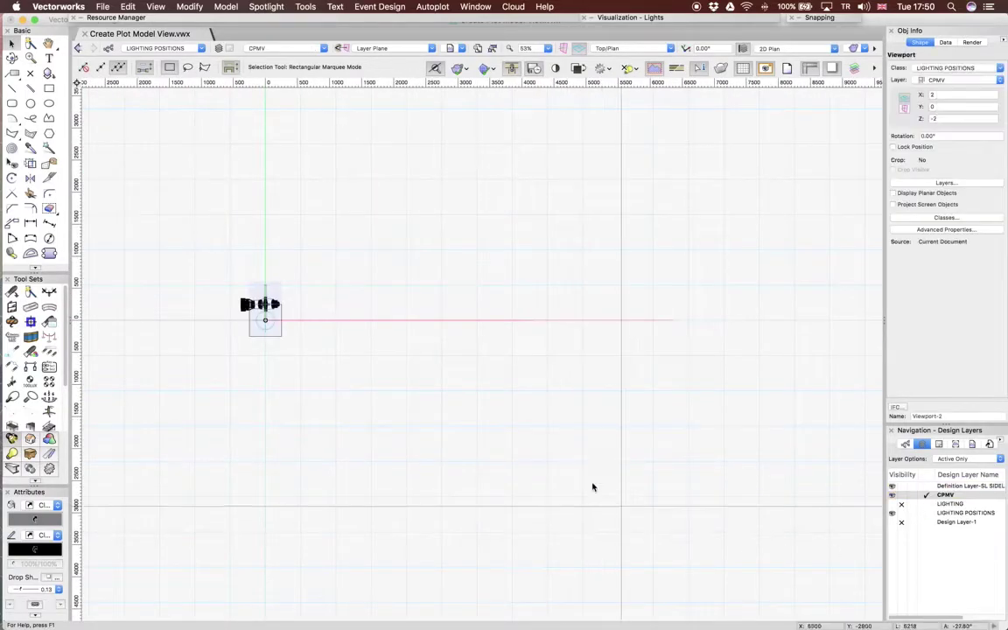
scroll(287, 386, "up", 1)
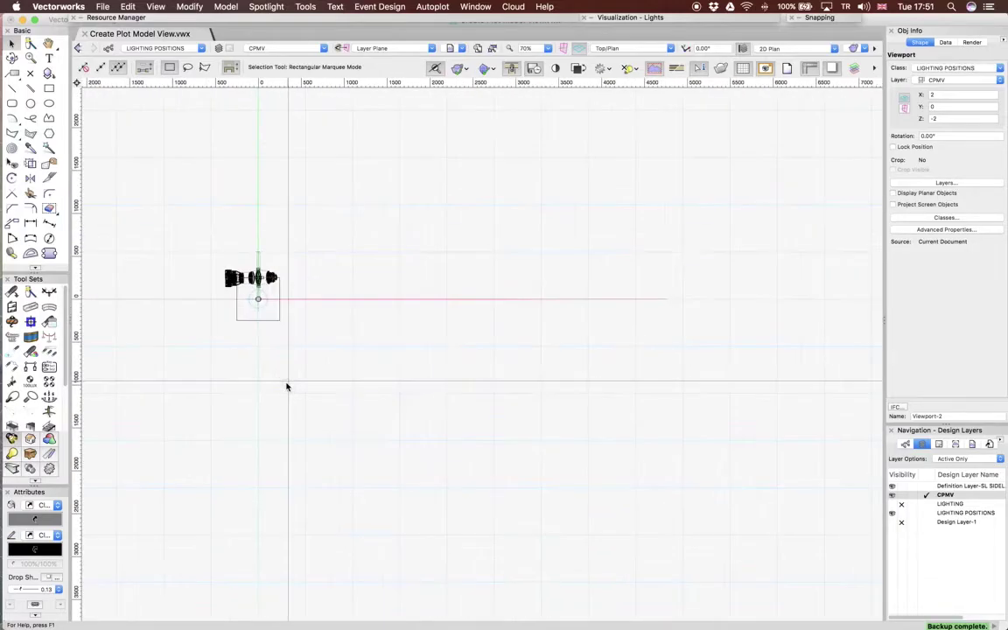
key("3")
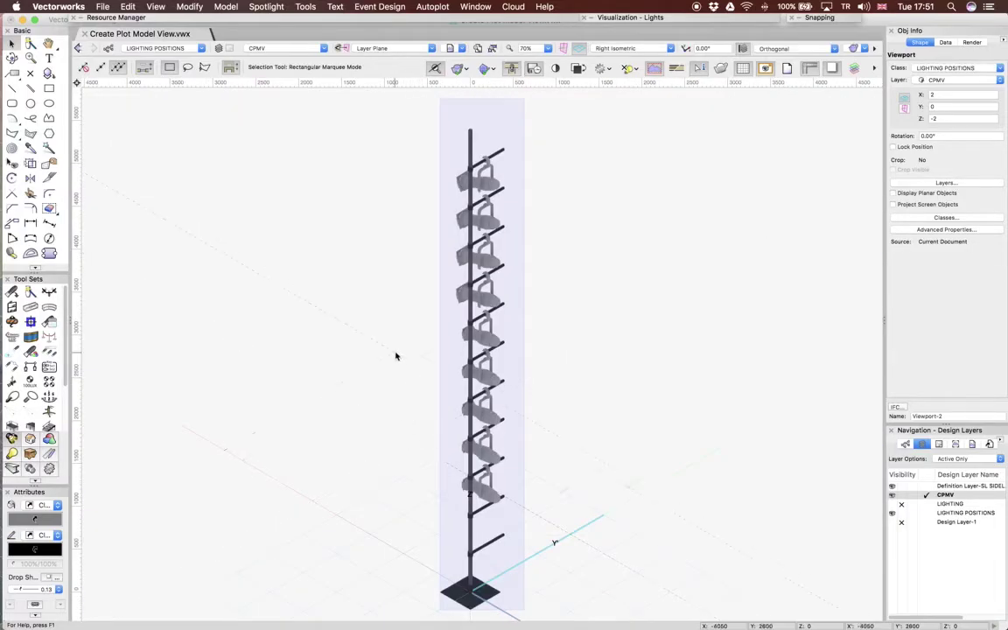
scroll(395, 356, "up", 2)
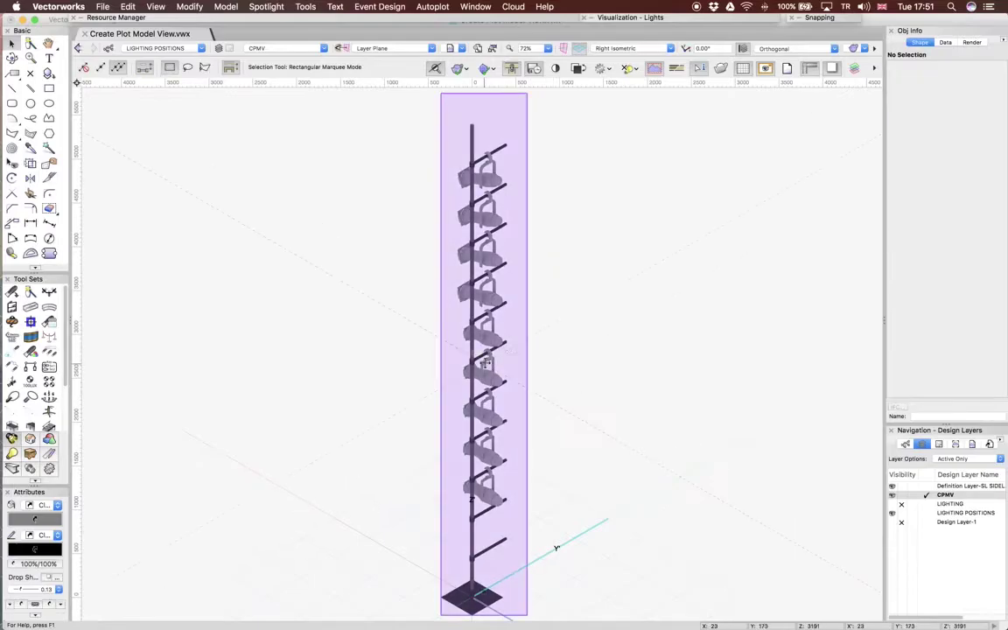
scroll(486, 363, "down", 3)
key("shift+c")
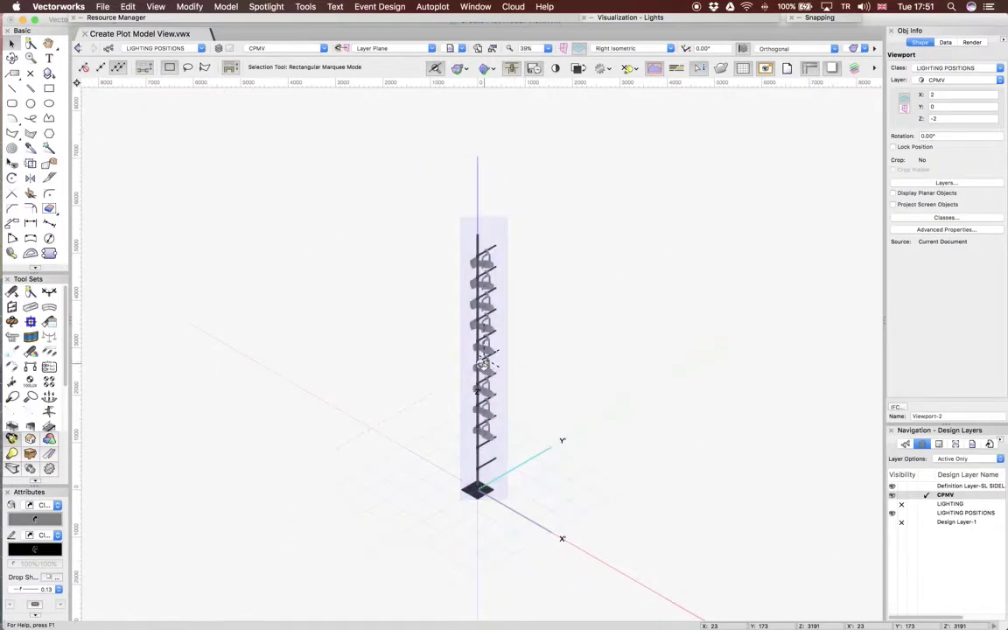
left_click_drag(548, 428, 518, 375)
left_click(617, 48)
left_click(643, 63)
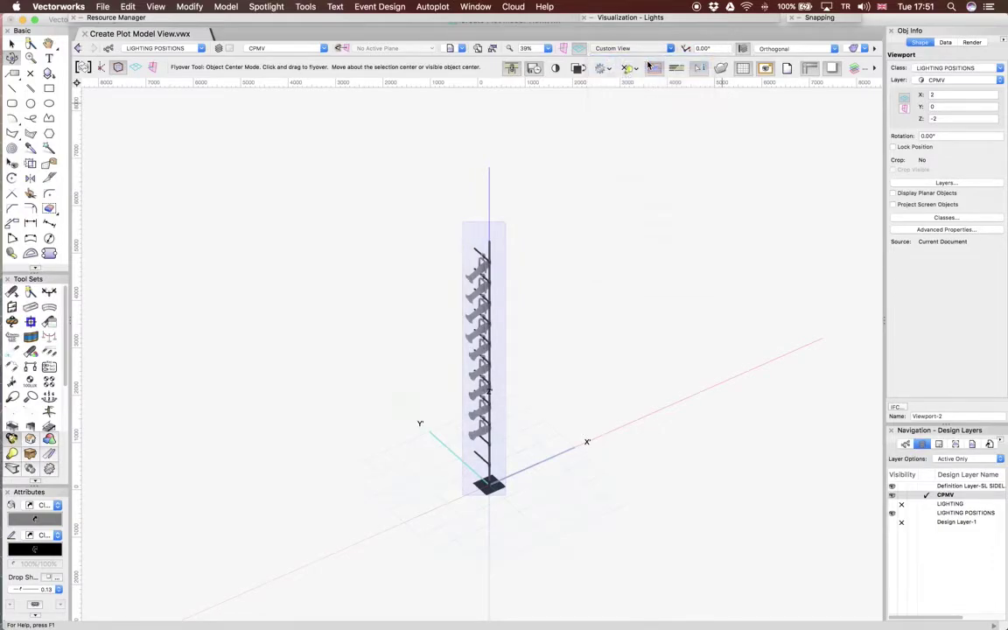
Step: Drag fixture 9 to the first pipe position at BOOM 1's base, 1100 along the boom
left_click(928, 486)
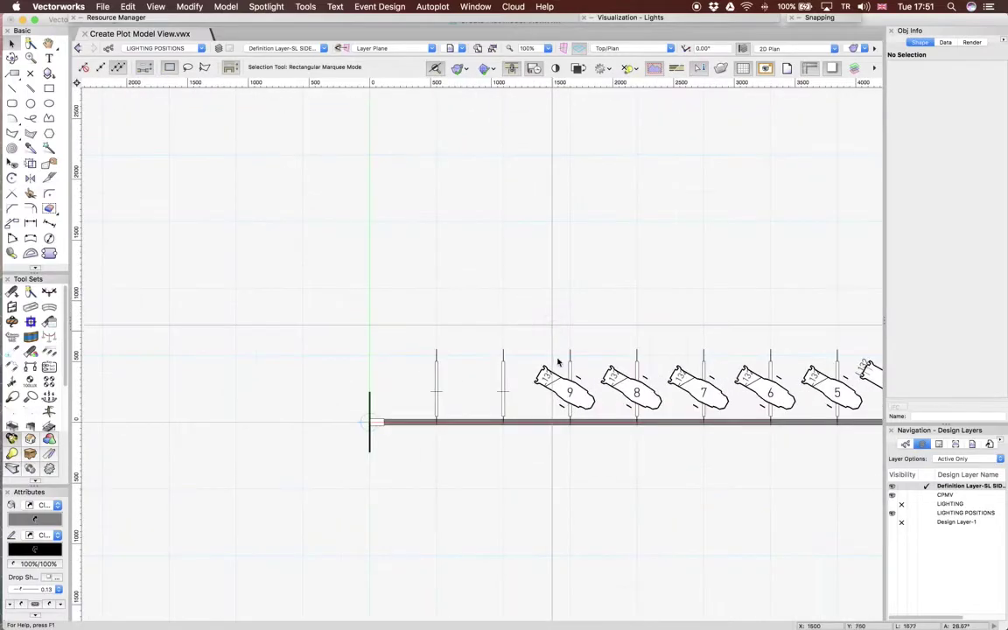
scroll(581, 340, "up", 3)
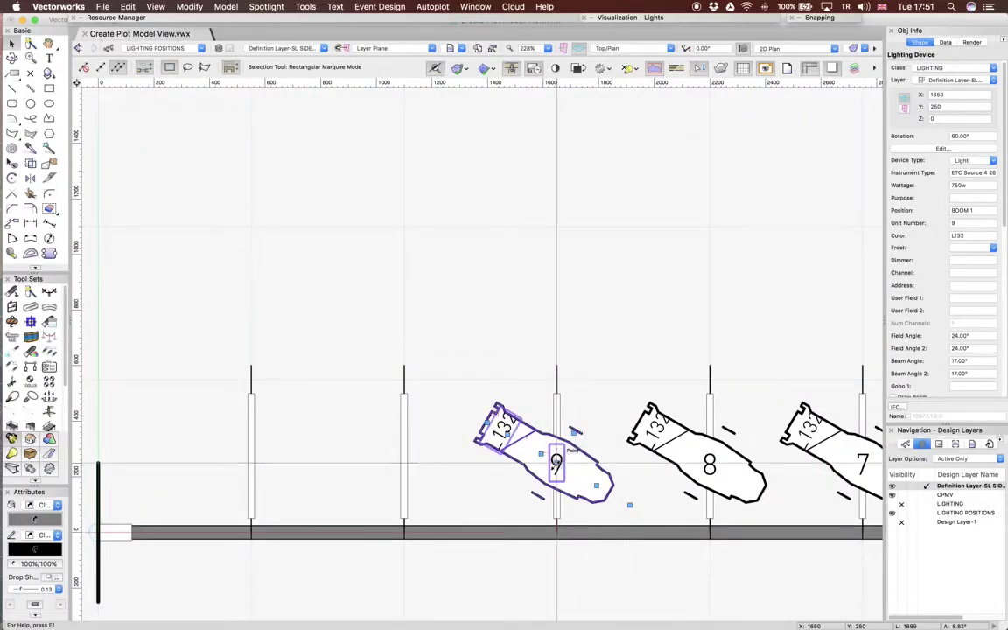
left_click_drag(556, 462, 247, 461)
left_click(322, 418)
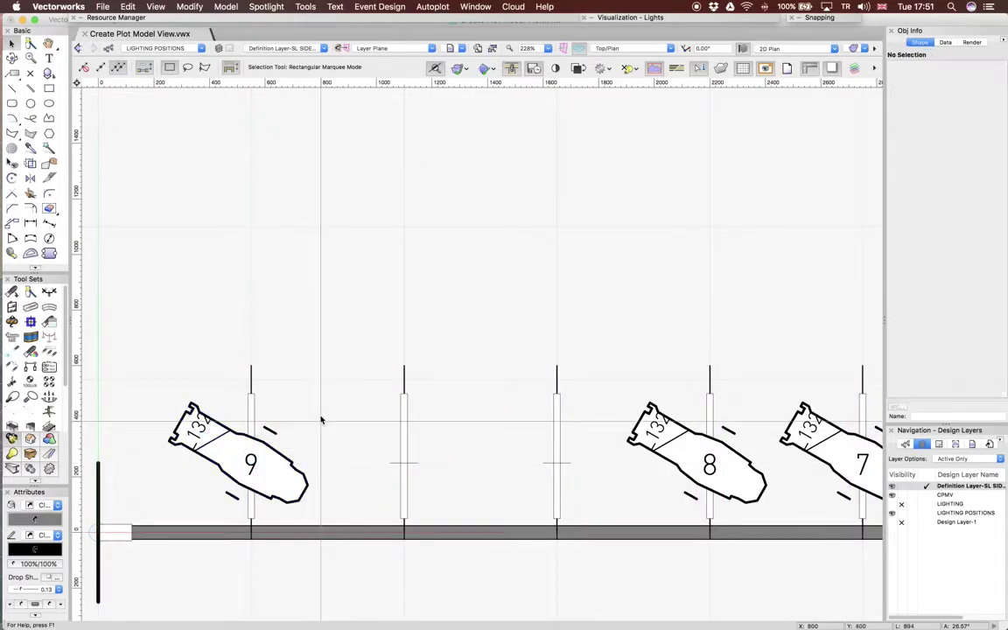
scroll(321, 420, "down", 4)
scroll(321, 420, "down", 3)
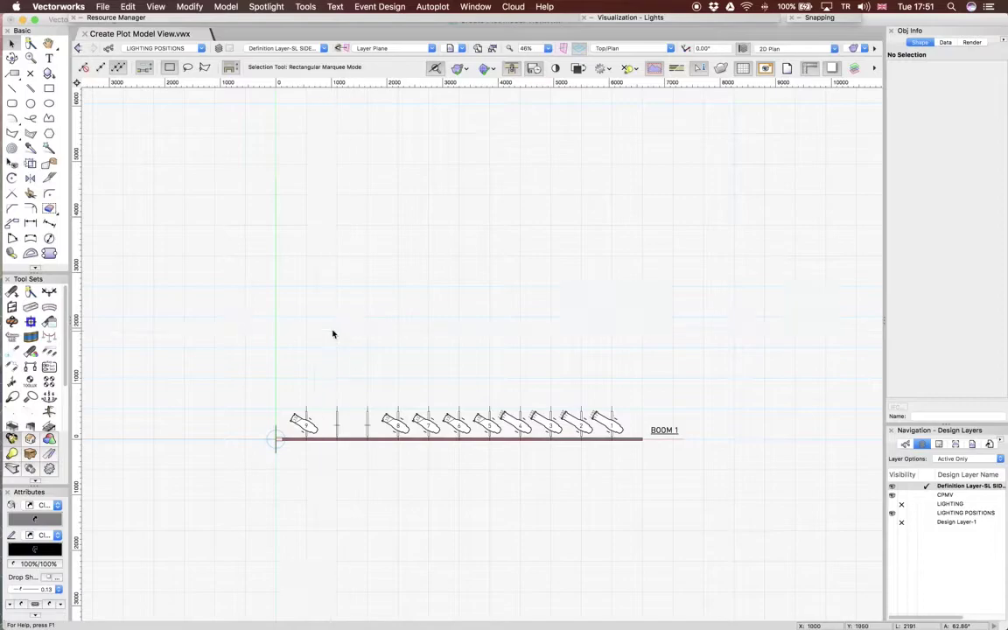
left_click(929, 496)
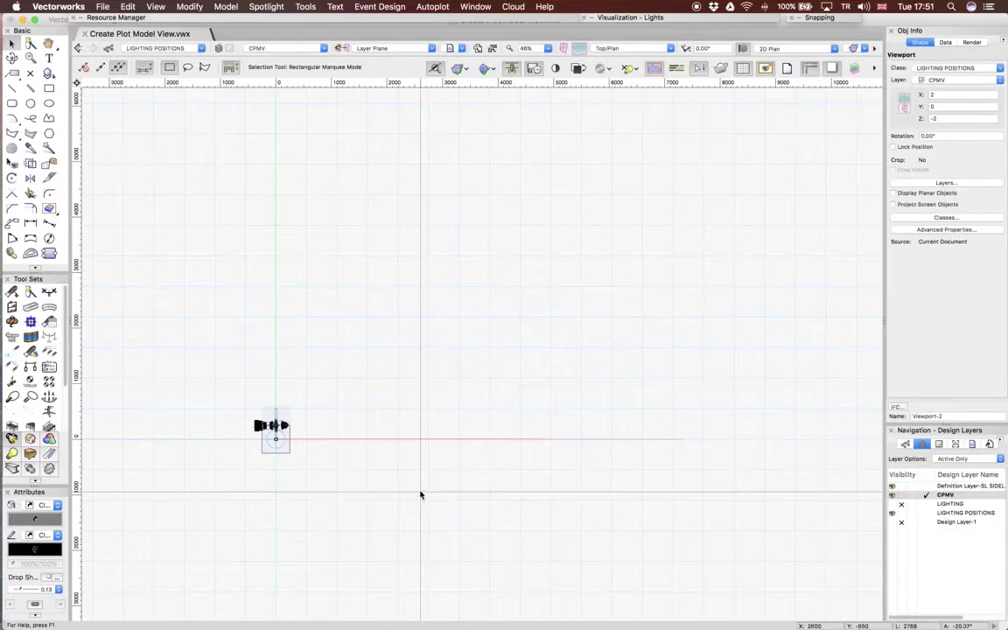
Step: Check the moved fixture in Right Isometric on the CPMV plot model viewport
key("3")
scroll(516, 501, "up", 4)
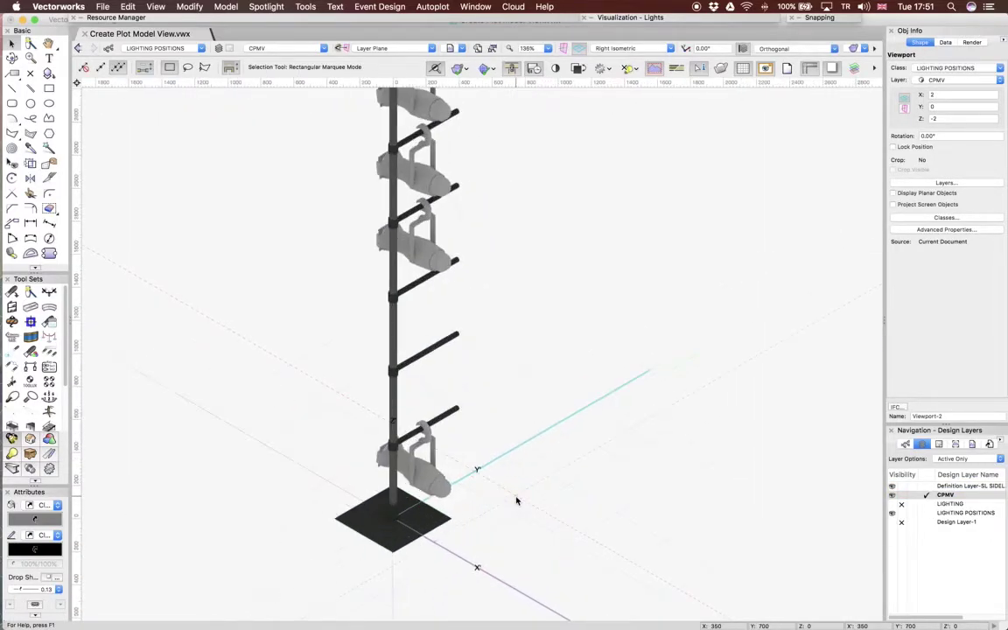
left_click(516, 461)
scroll(563, 450, "down", 2)
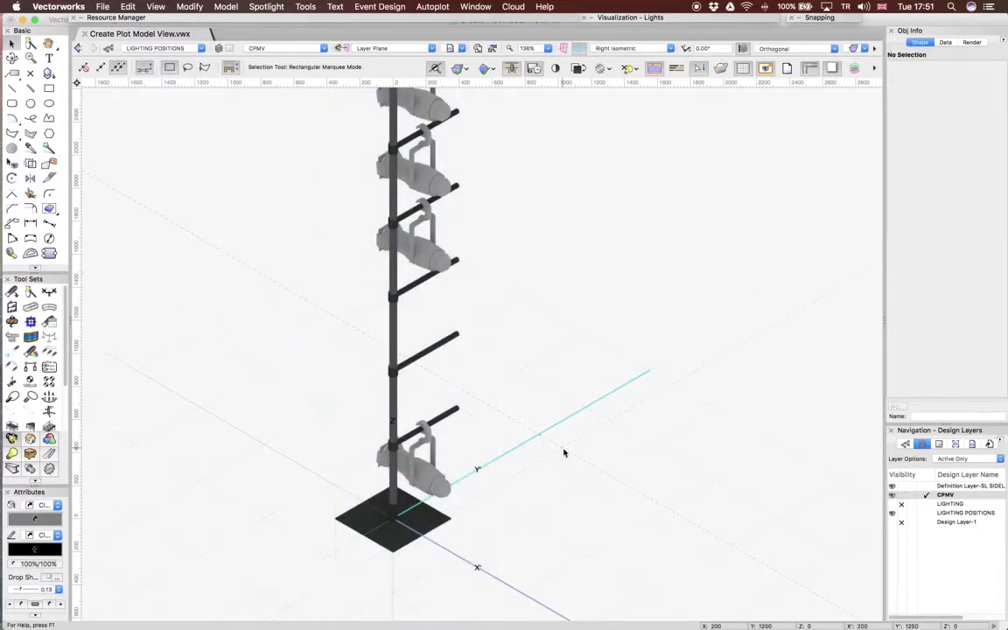
scroll(564, 453, "down", 1)
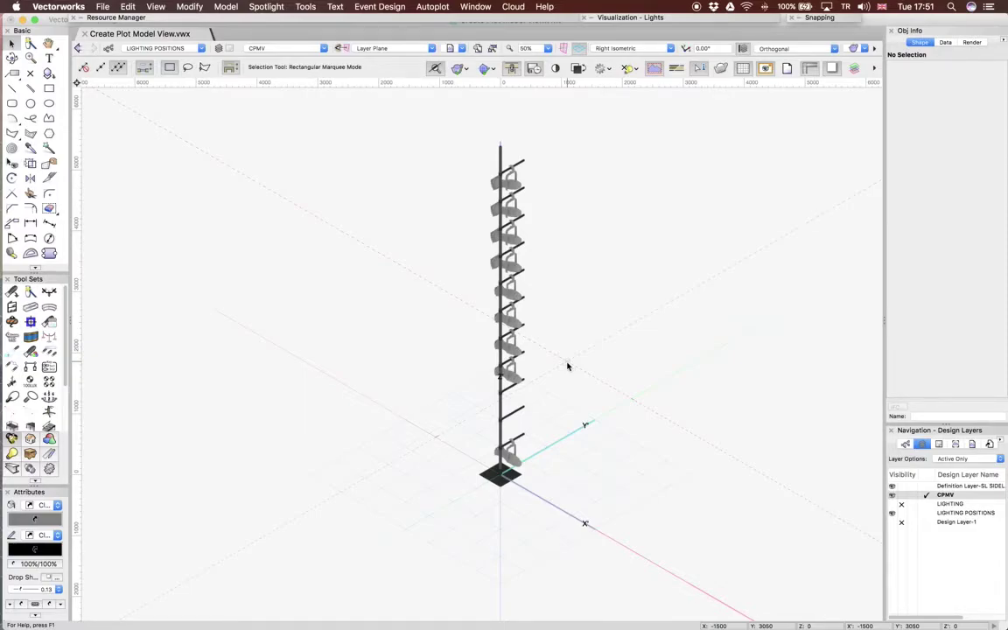
Step: Return to Top/Plan, then the orthogonal Top view, and reactivate Definition Layer-SL SIDELIGHT
key("F5")
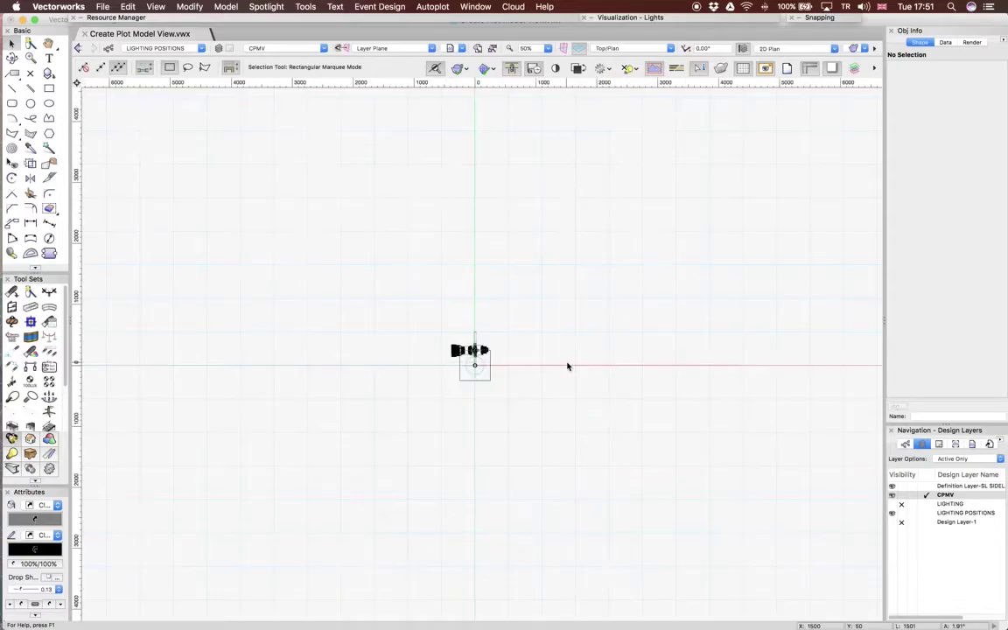
key("0")
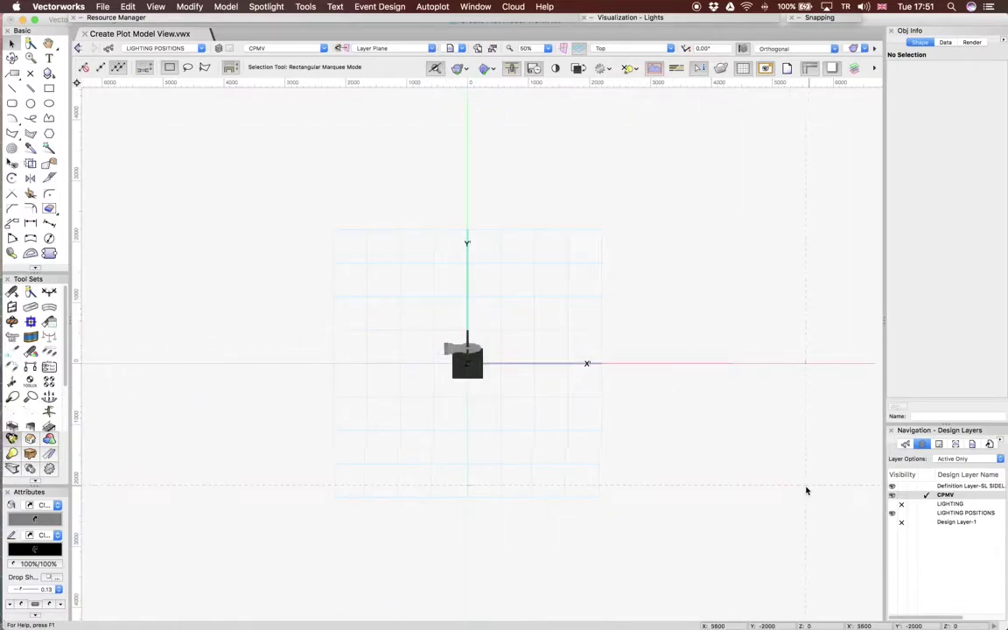
left_click(927, 486)
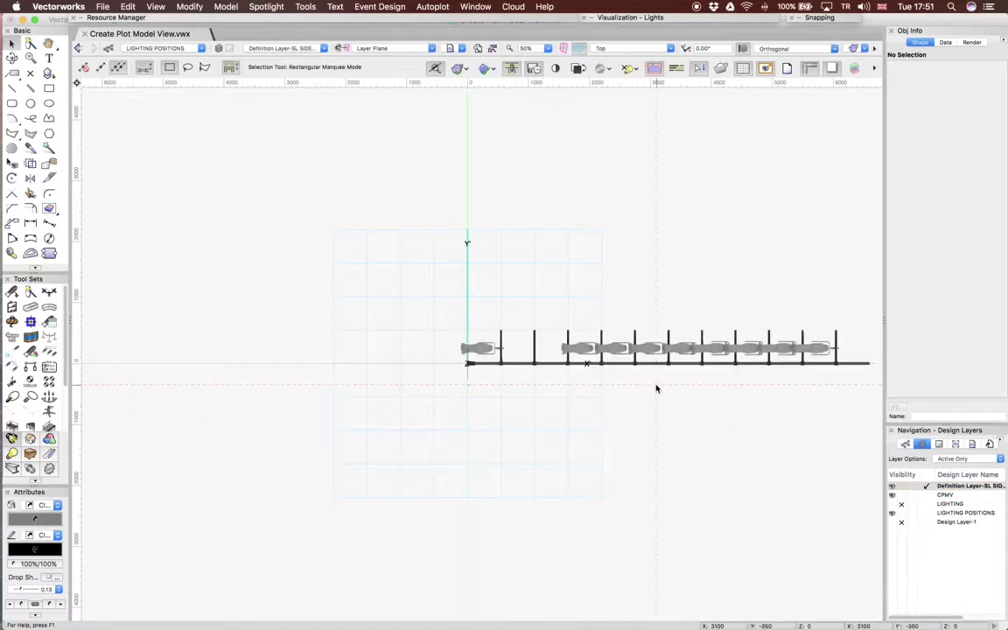
Step: In 2D plan, zoom in on BOOM 1, inspect lighting device 8, and marquee-select the whole boom
key("F5")
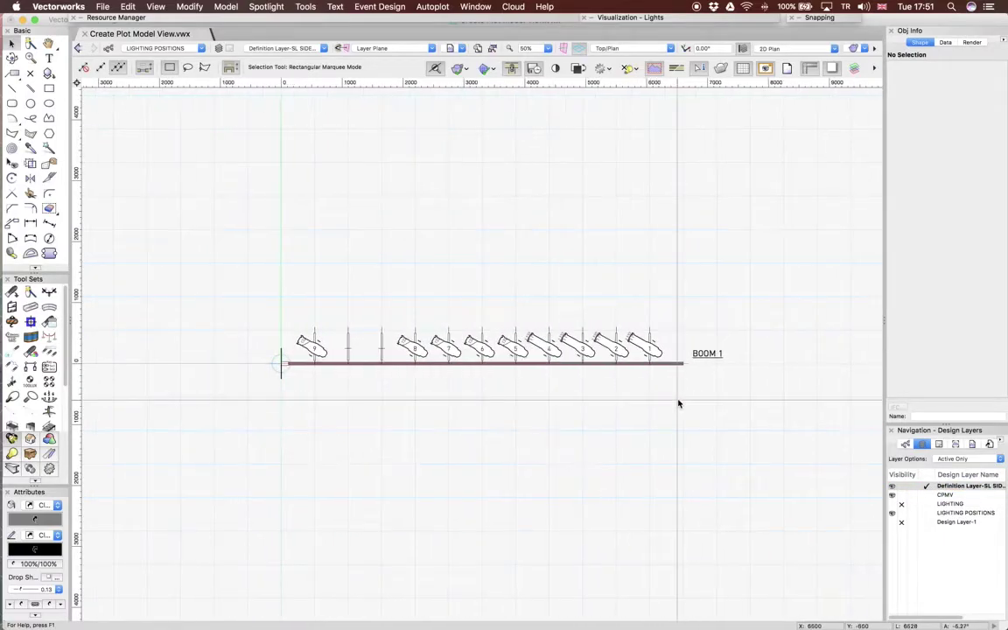
scroll(509, 361, "up", 2)
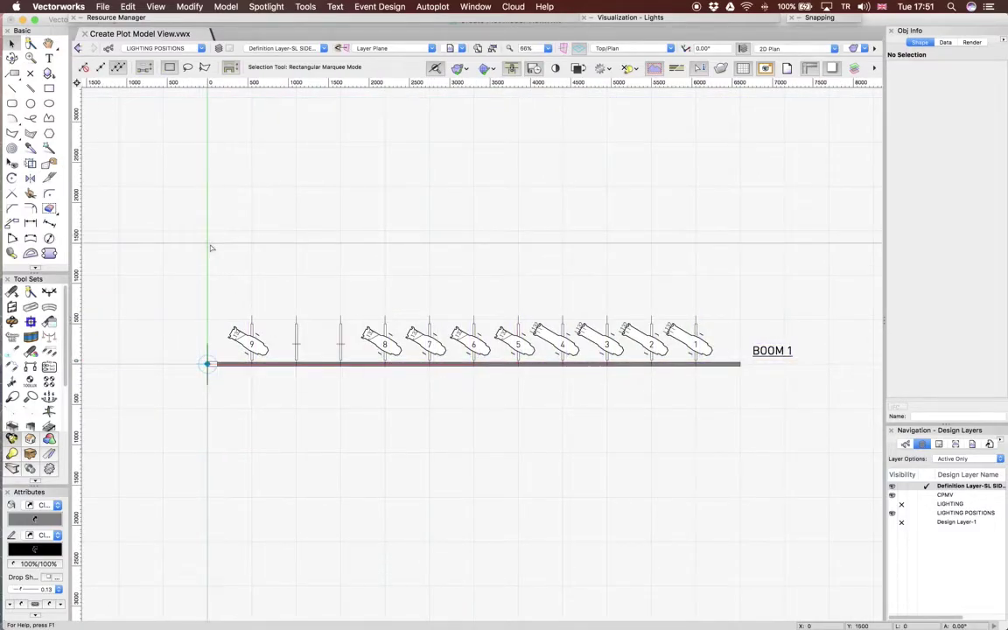
scroll(210, 248, "up", 1)
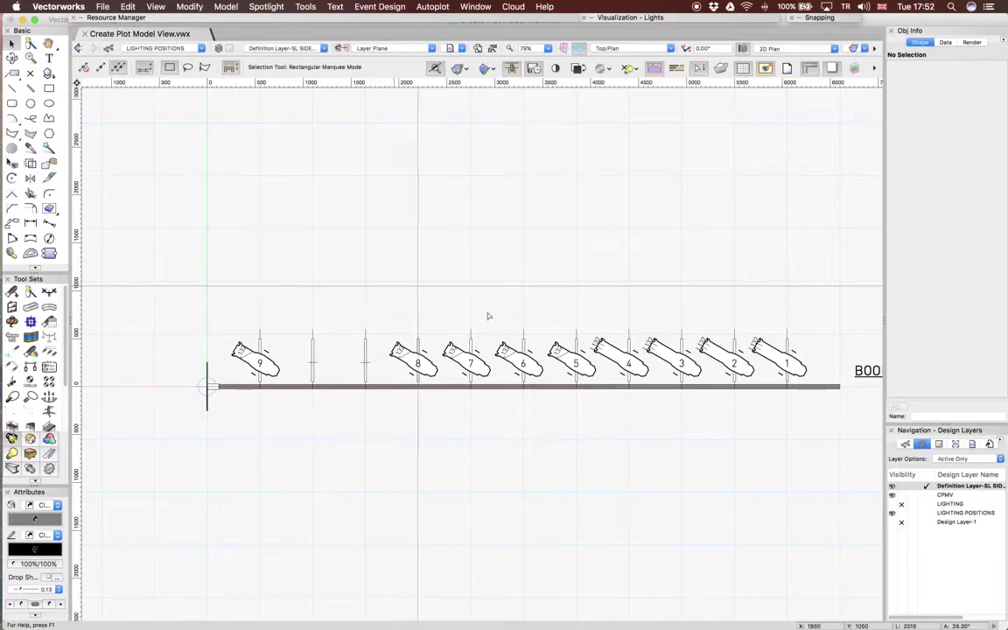
left_click(424, 358)
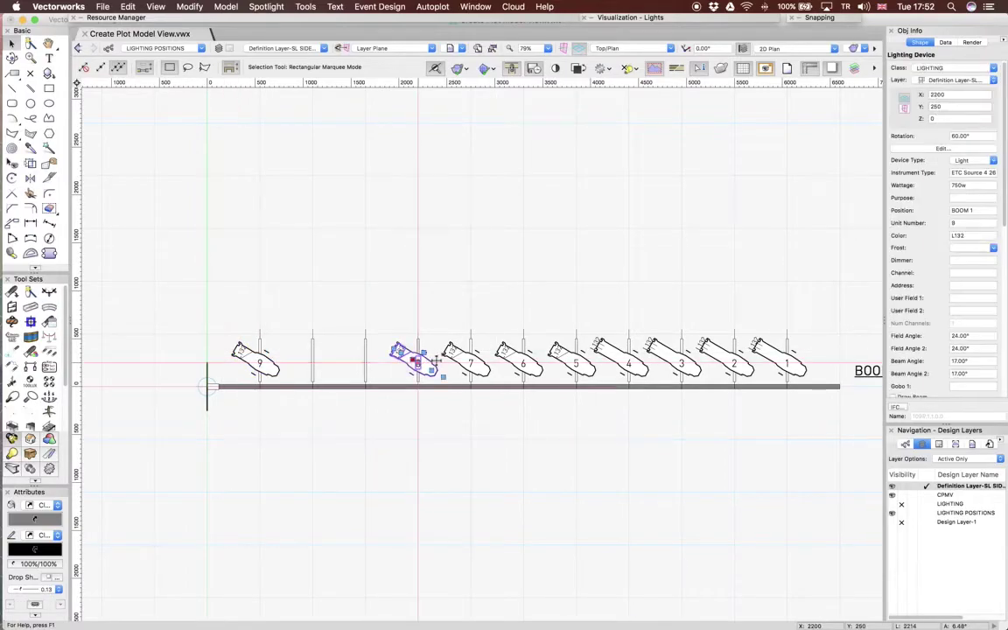
left_click(443, 441)
scroll(444, 441, "down", 6)
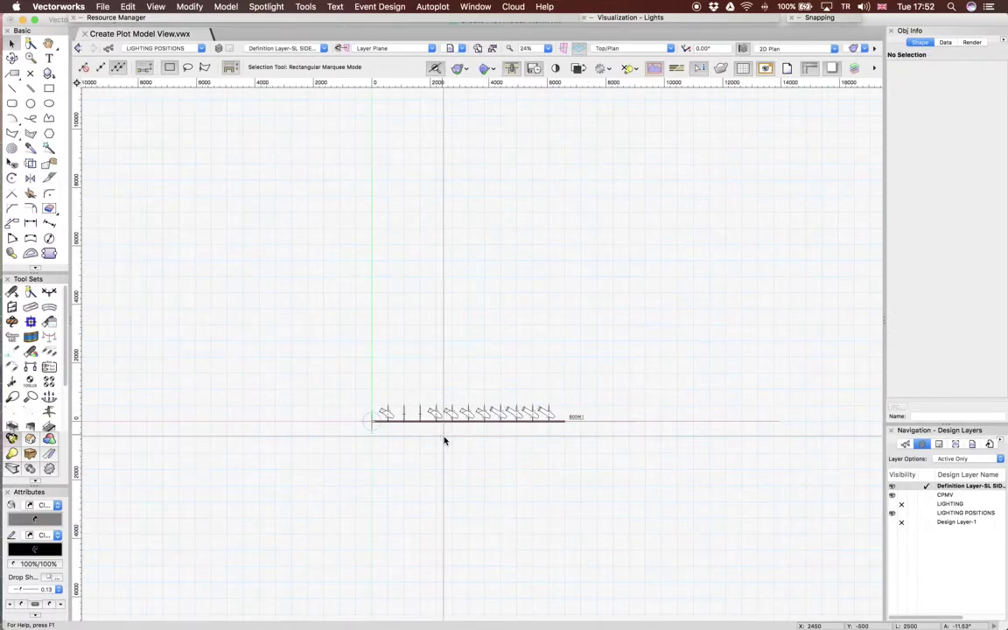
scroll(411, 457, "up", 2)
scroll(302, 422, "up", 2)
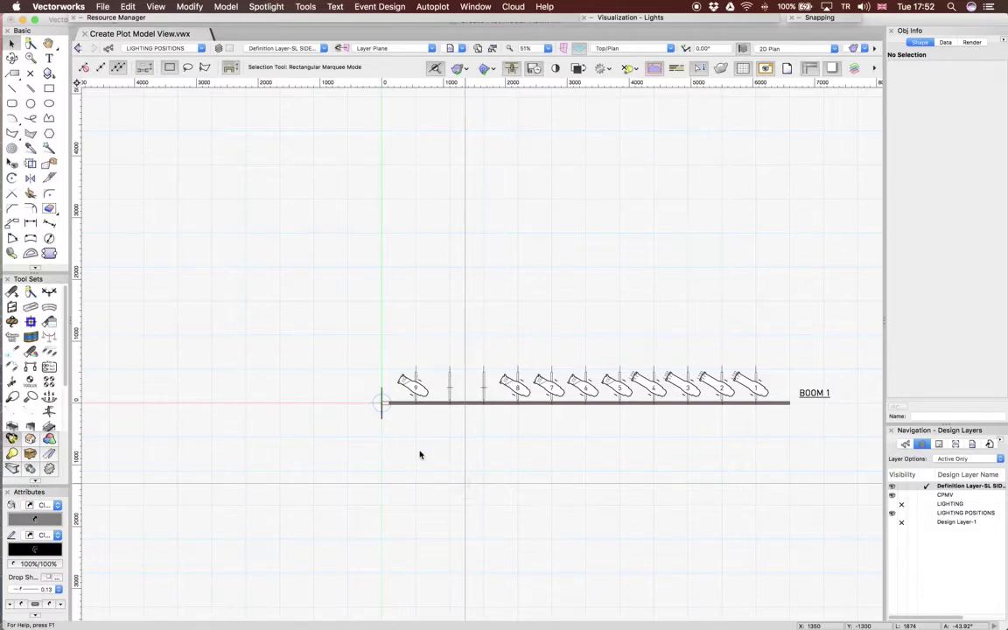
left_click_drag(338, 338, 875, 482)
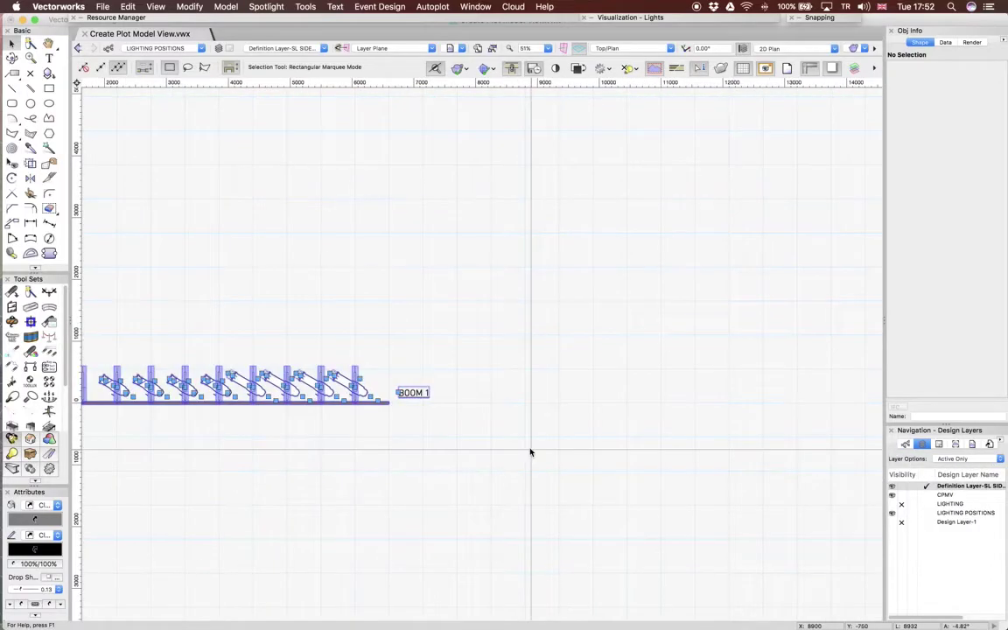
Step: Use Move by Points with 3 duplicates from the boom origin, offset 1650 straight up
scroll(530, 453, "left", 5)
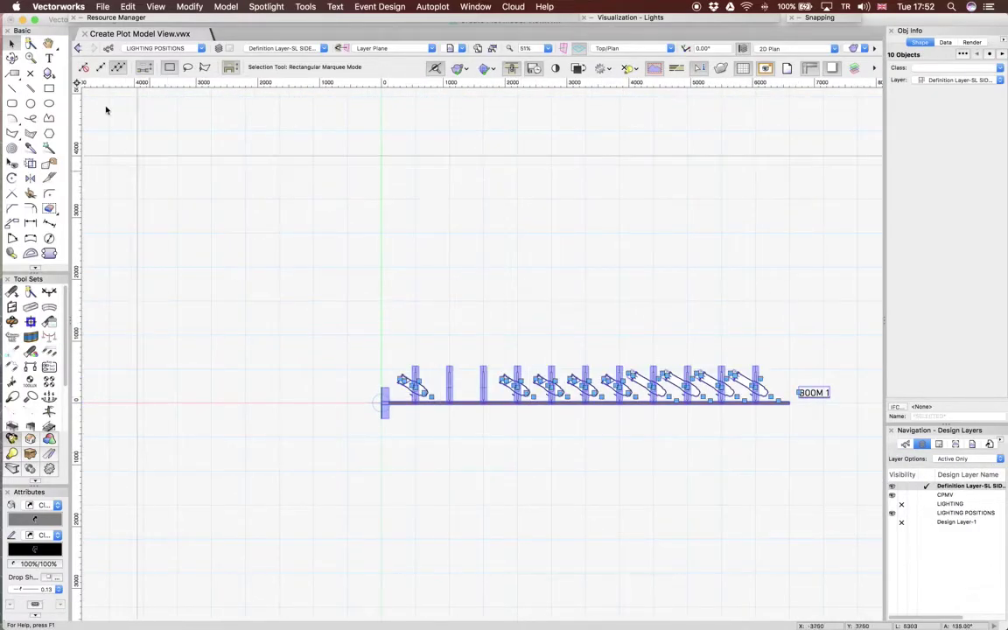
left_click(13, 222)
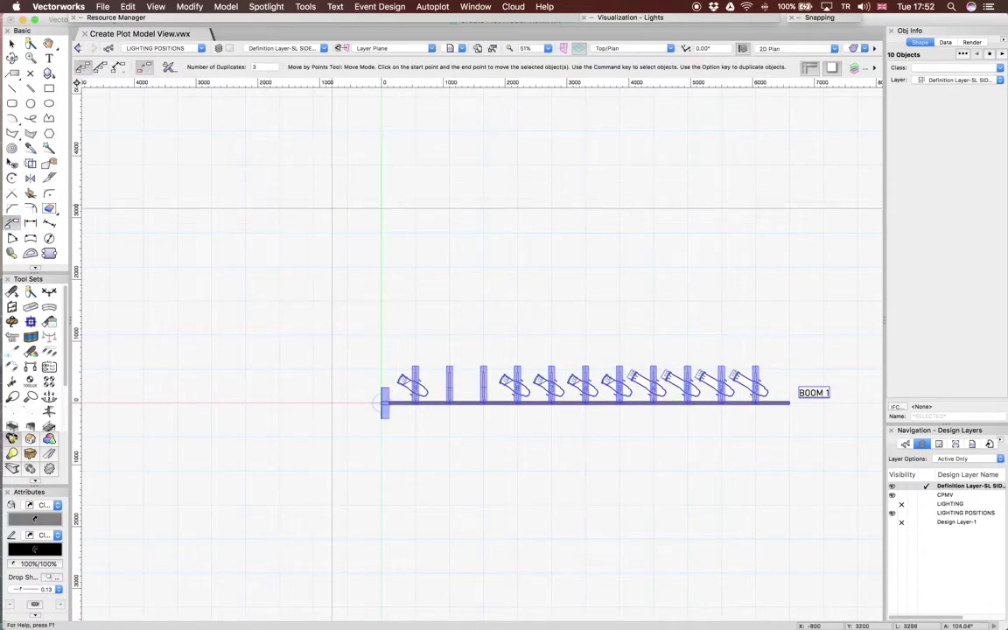
left_click(382, 402)
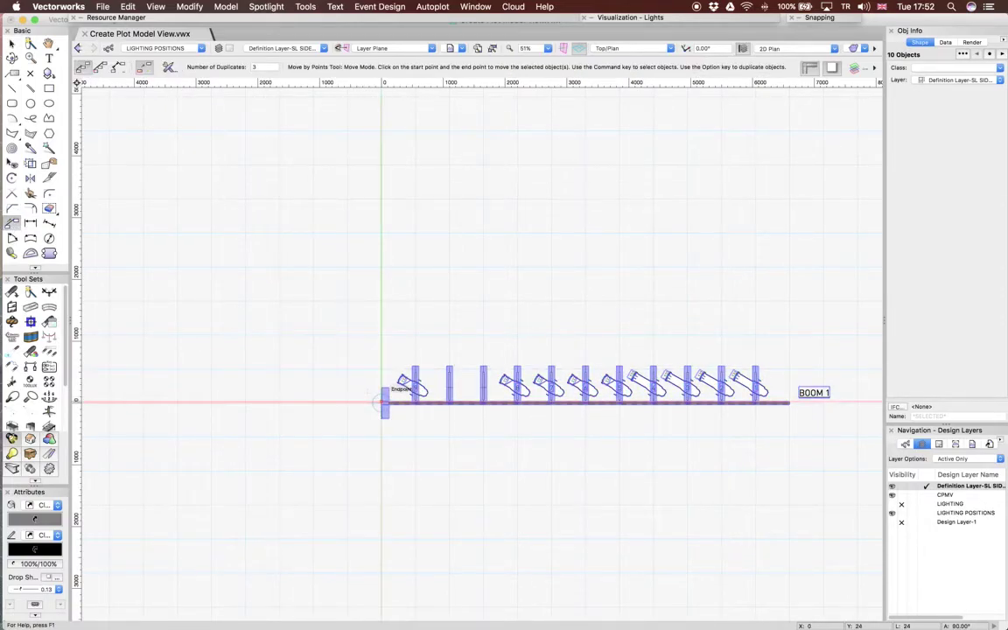
scroll(383, 403, "up", 4)
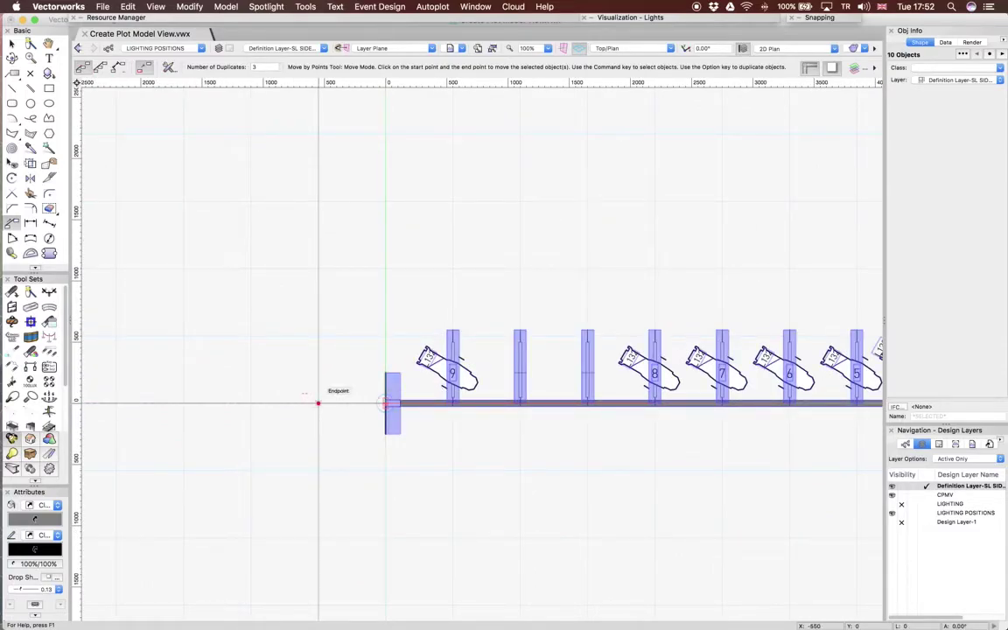
left_click(318, 402)
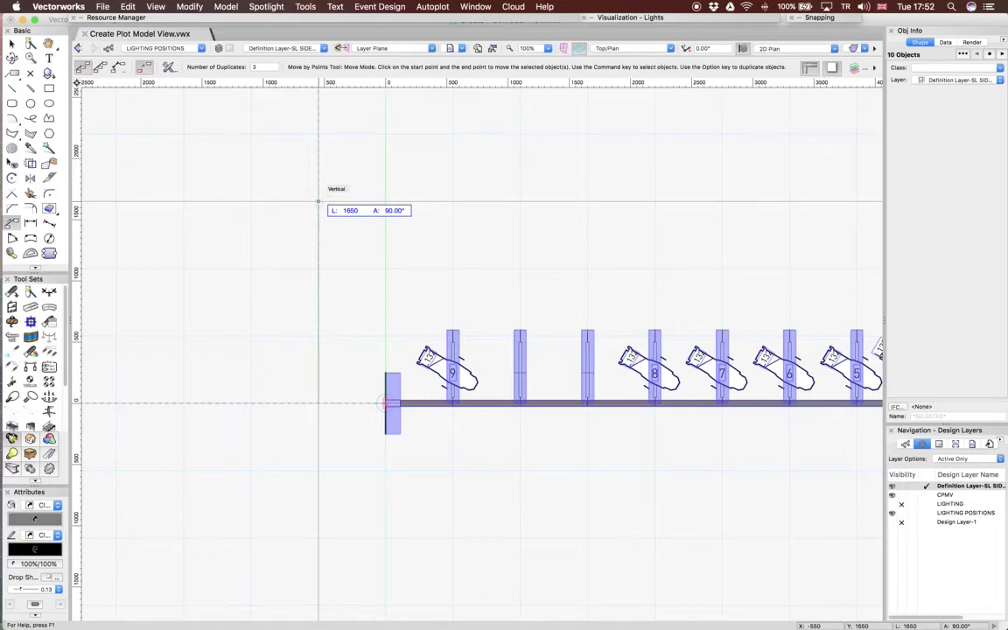
left_click(318, 203)
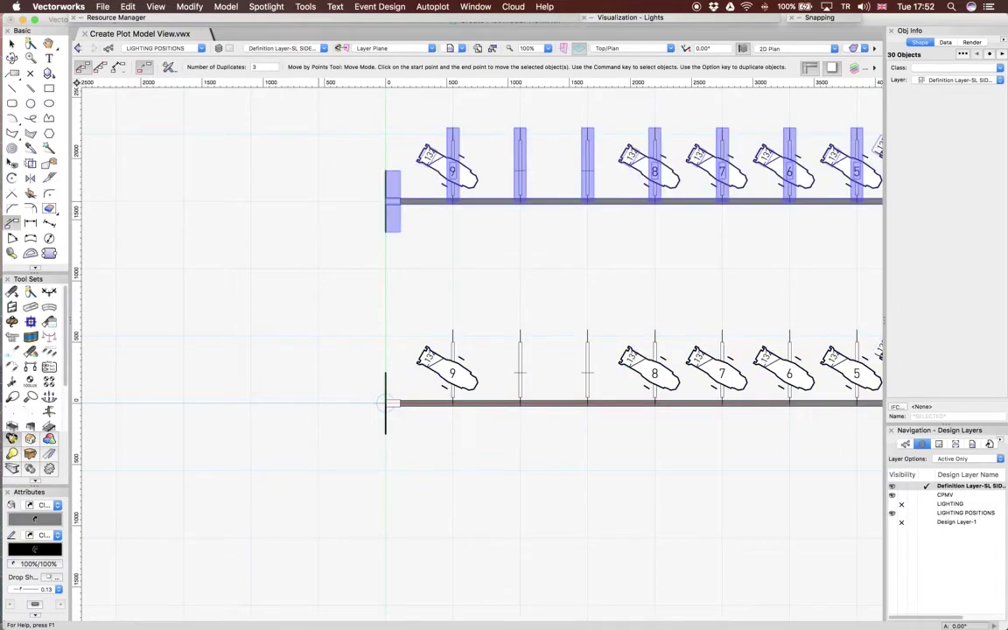
scroll(336, 306, "down", 5)
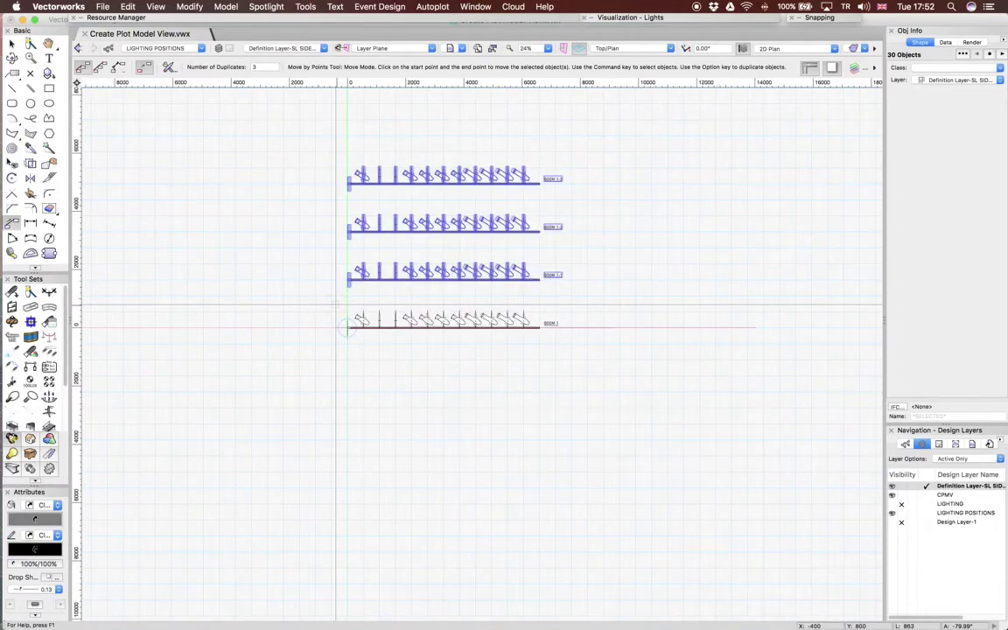
Step: Set Layer Options to Show/Snap/Modify Others
key("x")
key("x")
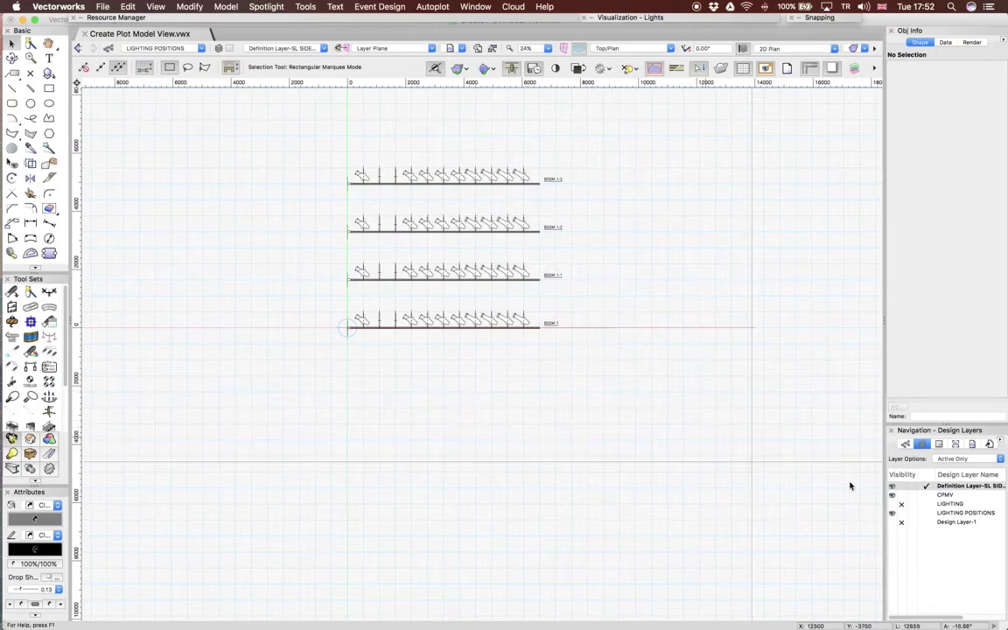
left_click(962, 459)
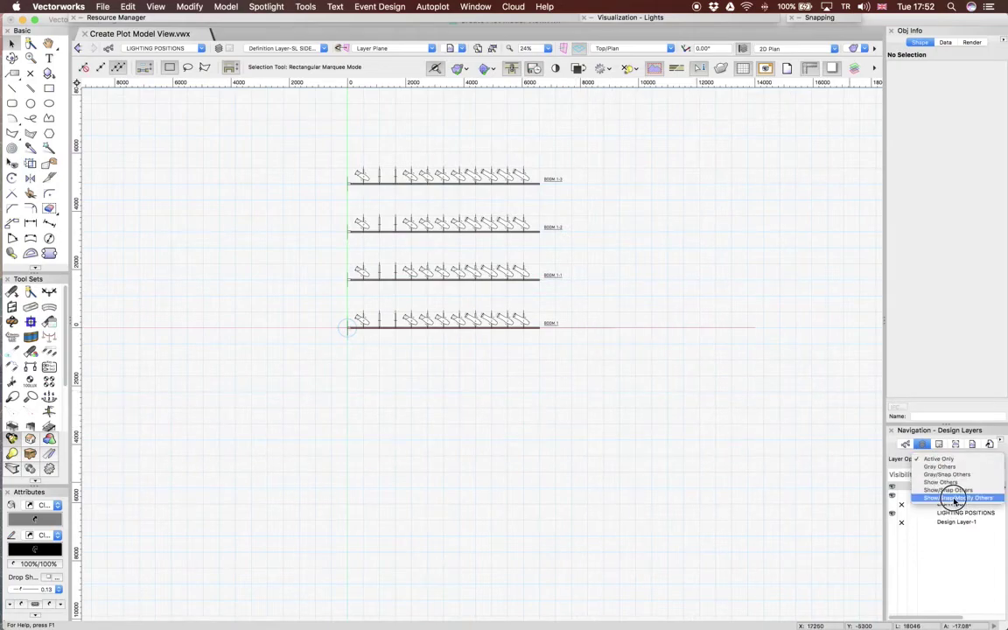
left_click(956, 497)
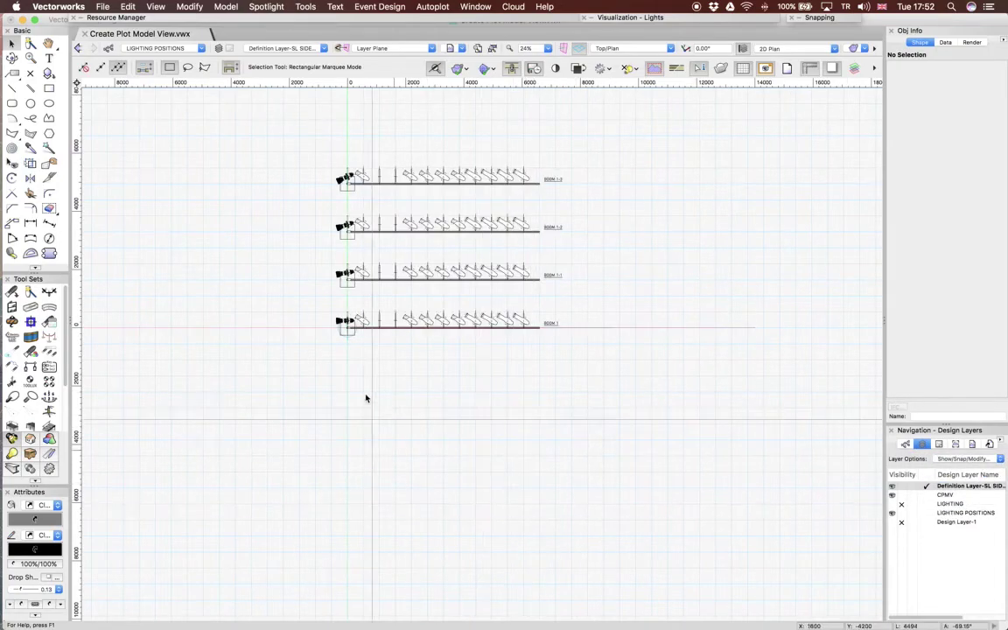
Step: Select the plot model viewport and orbit with Flyover to see all four booms in 3D
scroll(308, 342, "up", 2)
scroll(383, 378, "up", 1)
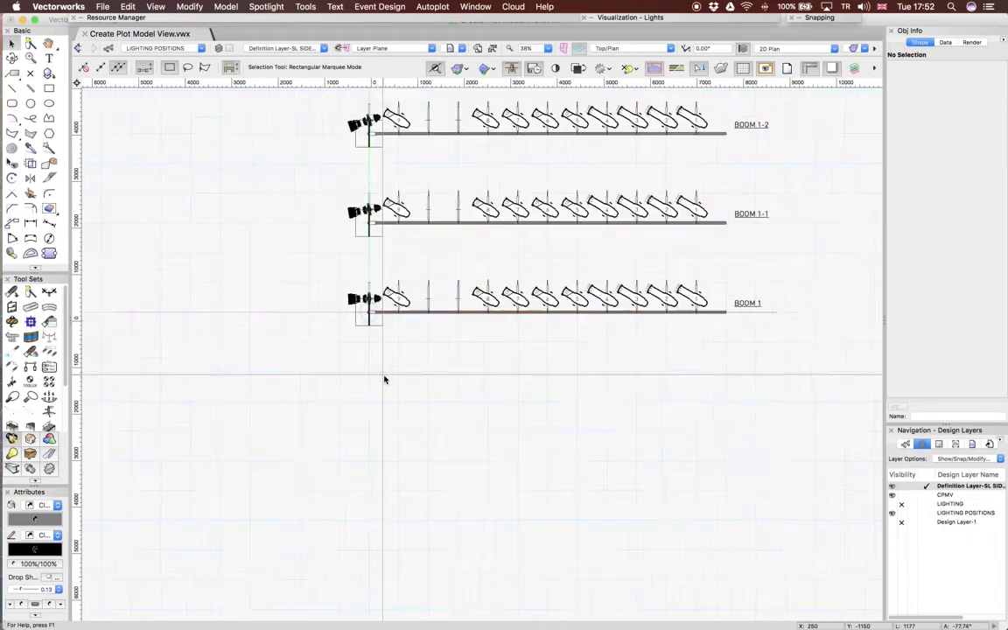
scroll(383, 378, "up", 3)
scroll(381, 373, "down", 3)
left_click(359, 325)
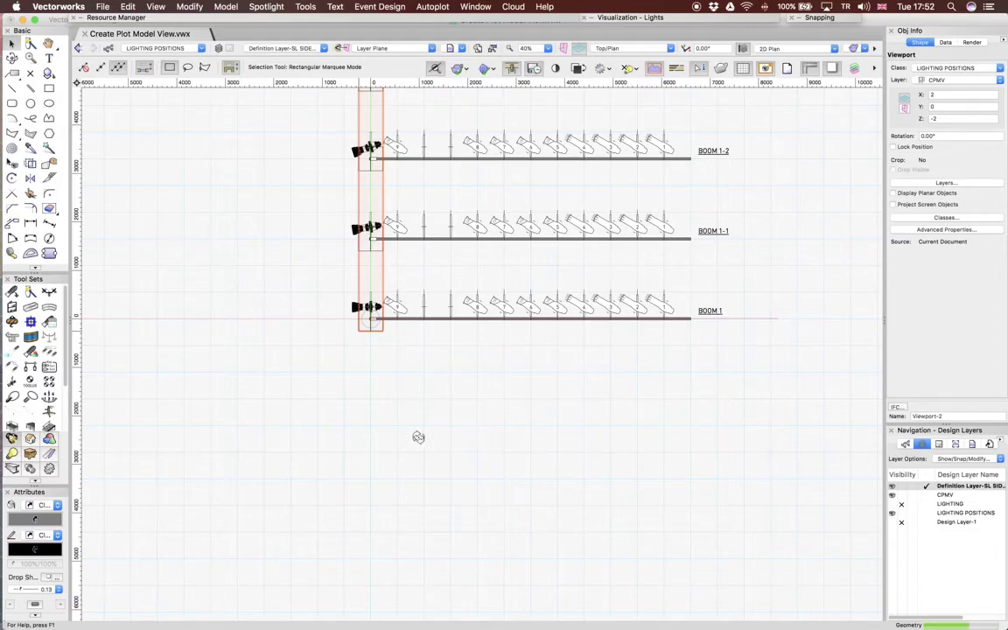
key("shift+c")
left_click_drag(418, 437, 620, 458)
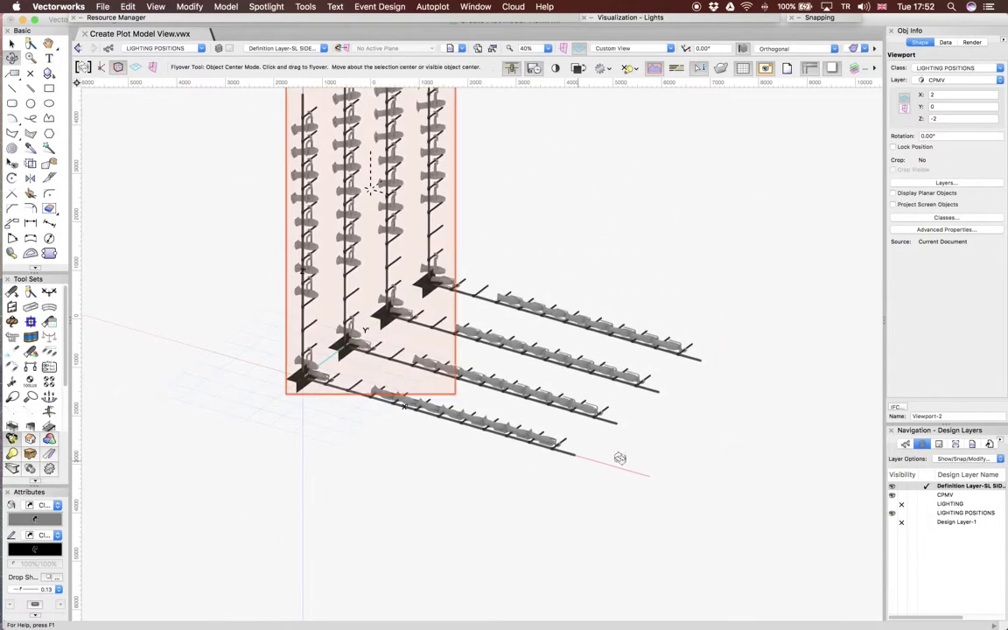
key("x")
key("x")
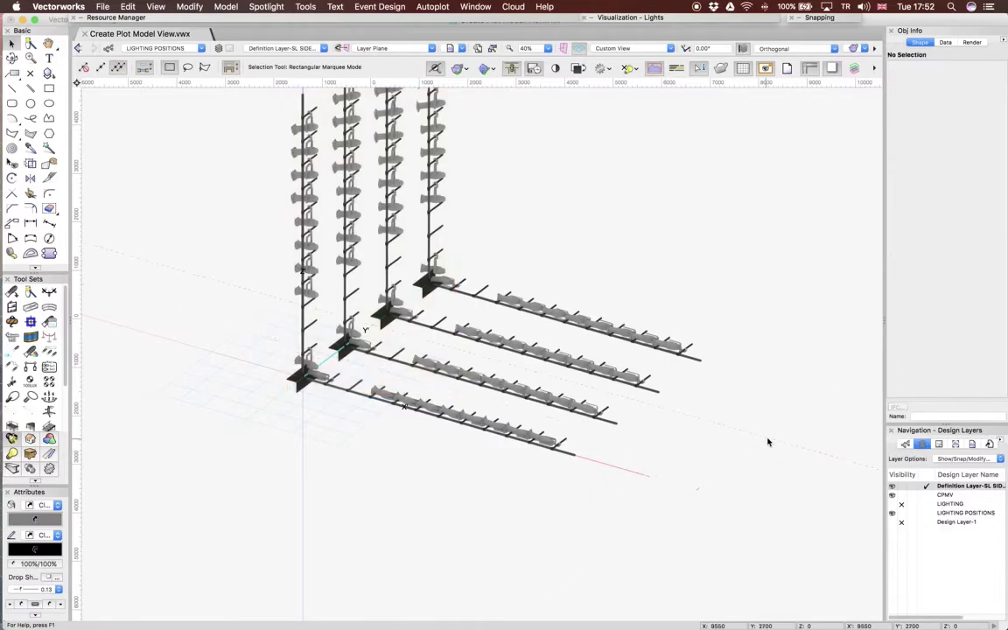
Step: Activate the CPMV layer and hide Definition Layer-SL SIDELIGHT, leaving only the four upright booms visible
left_click(926, 496)
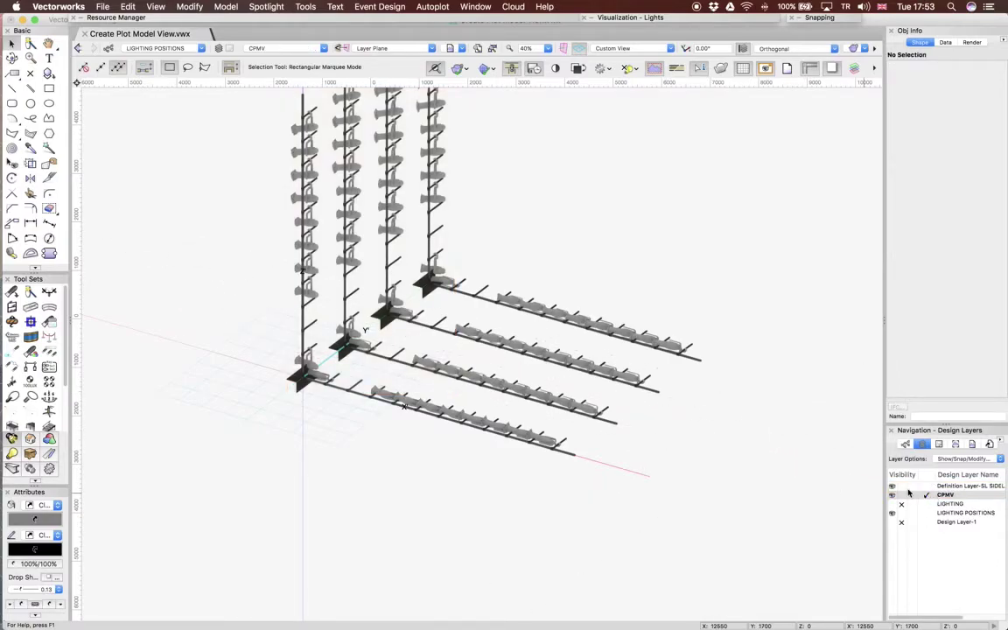
left_click(901, 486)
scroll(360, 381, "down", 2)
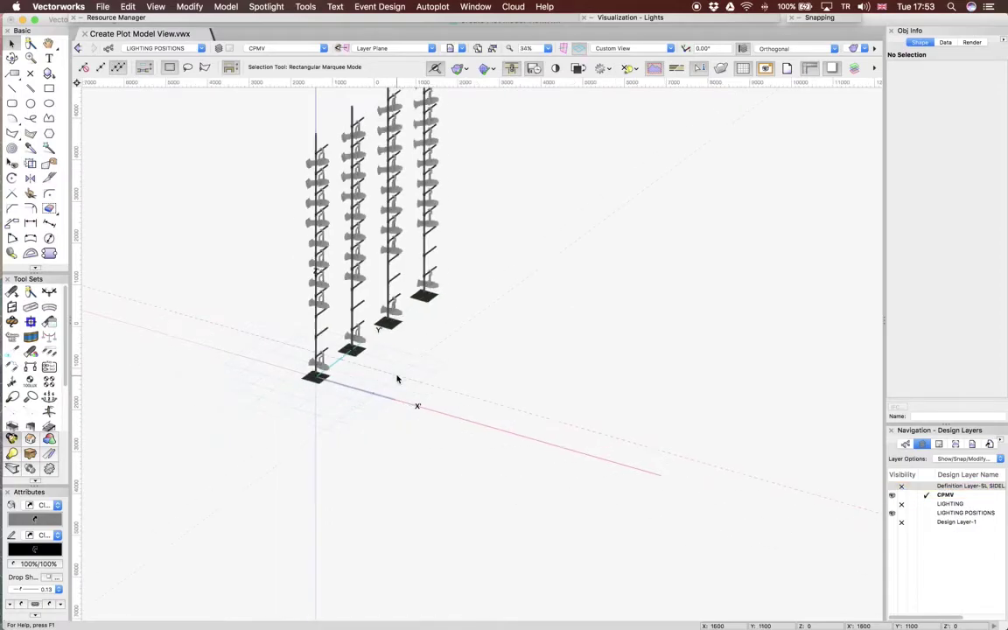
scroll(332, 359, "up", 5)
scroll(332, 360, "down", 4)
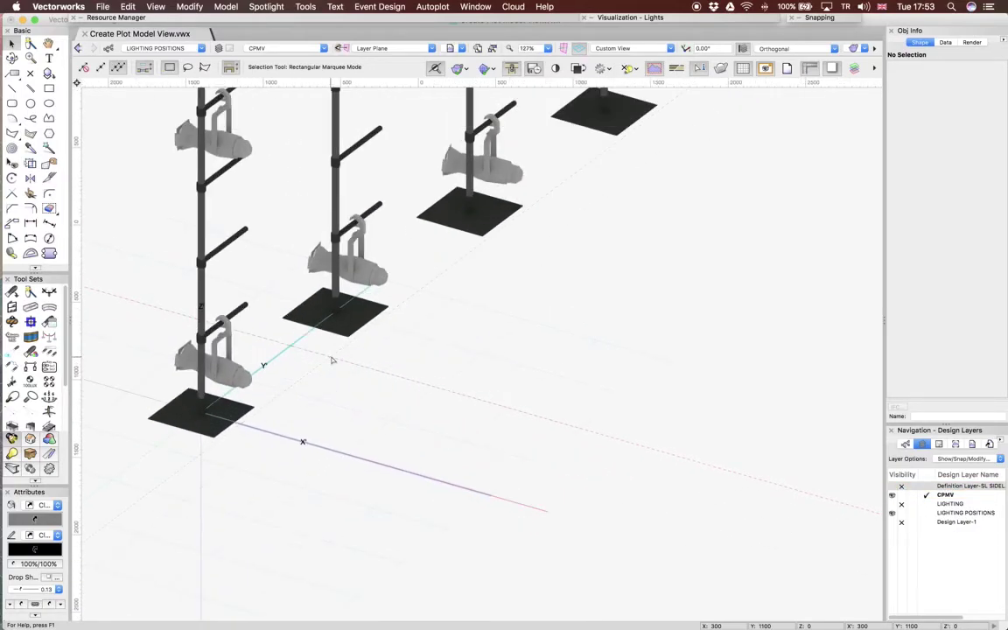
mouse_move(376, 356)
middle_mouse_down("shift+super")
mouse_move(376, 374)
mouse_move(407, 374)
mouse_move(369, 374)
middle_mouse_up("shift+super")
scroll(299, 348, "up", 2)
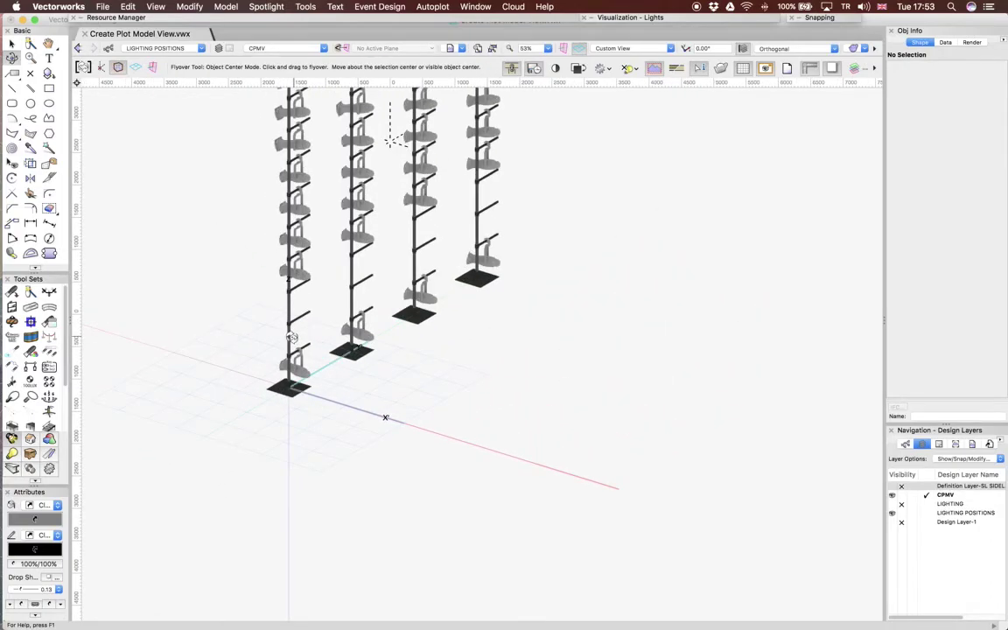
Step: Select the plot model viewport and open its layer properties to review which layers it shows
key("x")
left_click(302, 325)
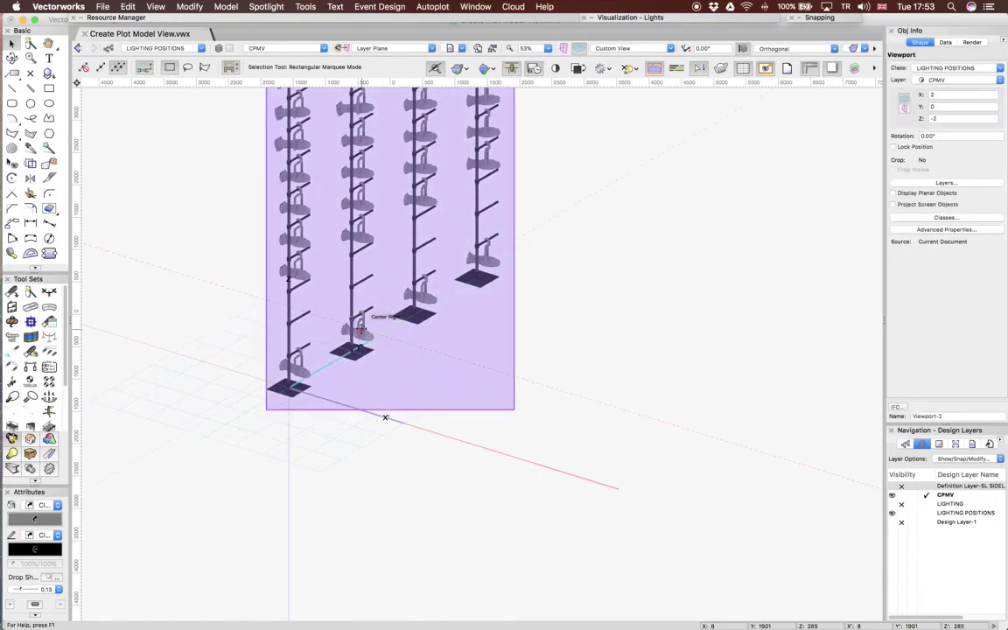
left_click(936, 182)
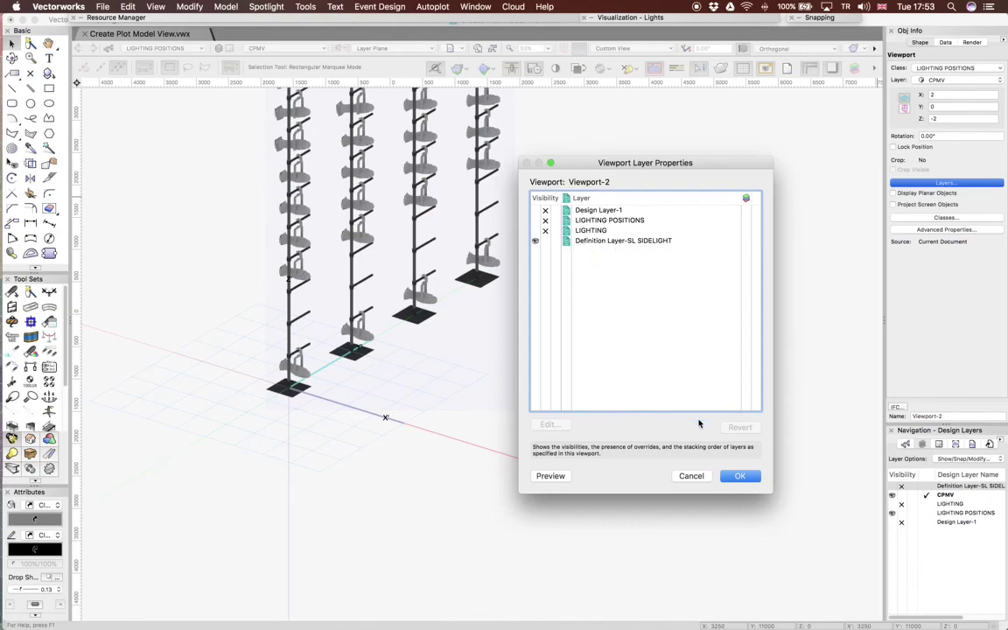
left_click(740, 476)
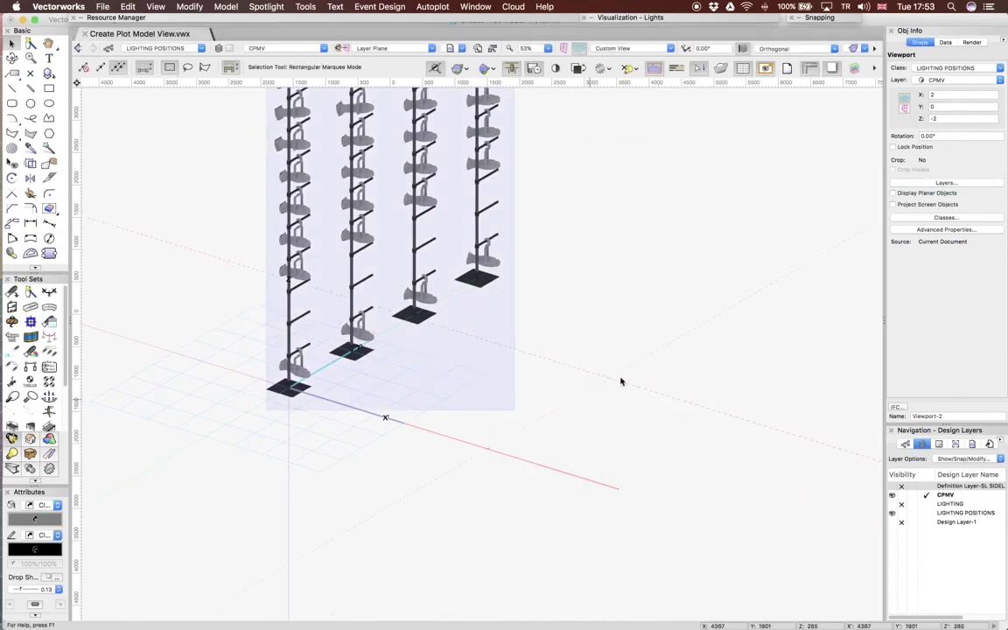